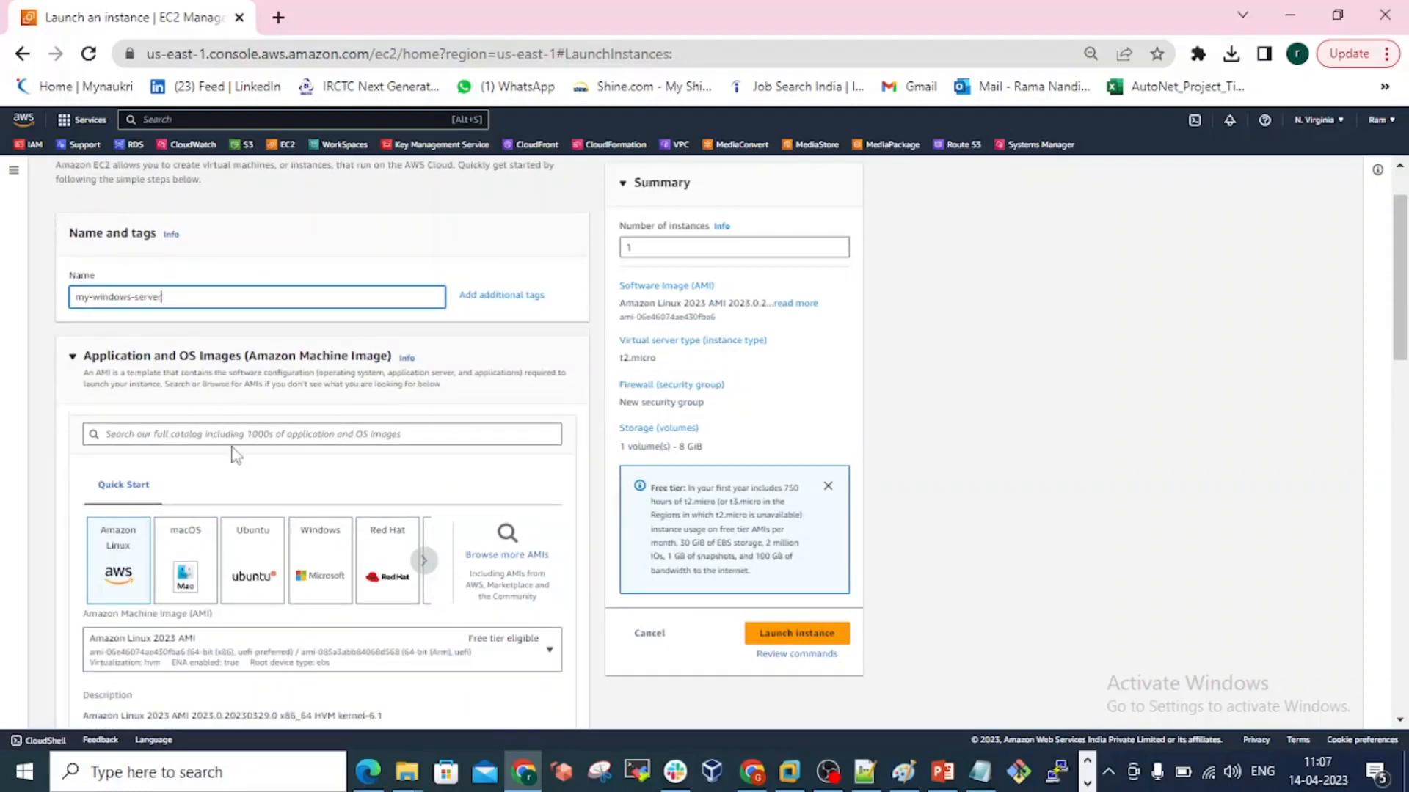
Choose Windows as the operating system image, using the Microsoft Windows Server 2022 Base AMI.
{"action": "scroll", "coordinate": [234, 455], "scroll_direction": "down", "scroll_amount": 1}
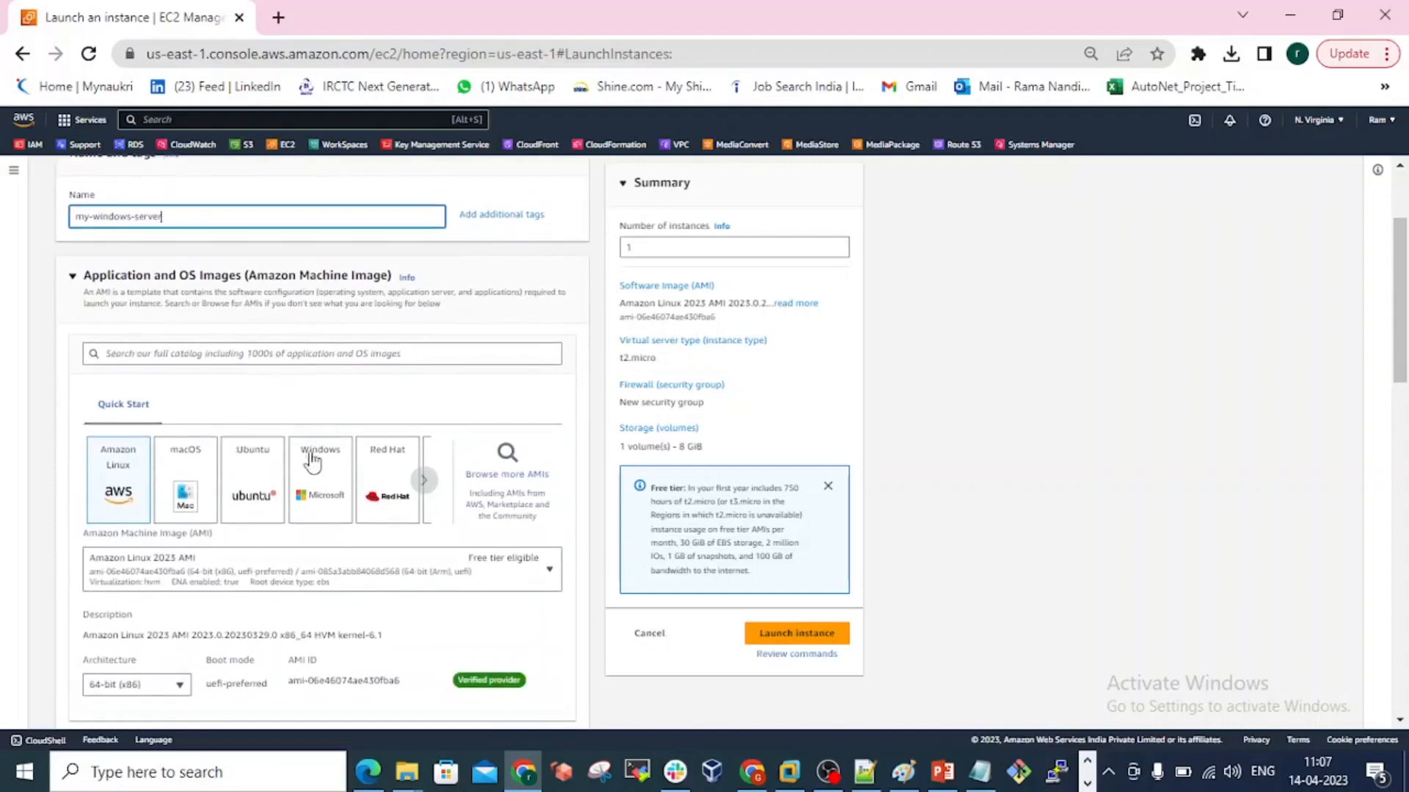
{"action": "left_click", "coordinate": [316, 478]}
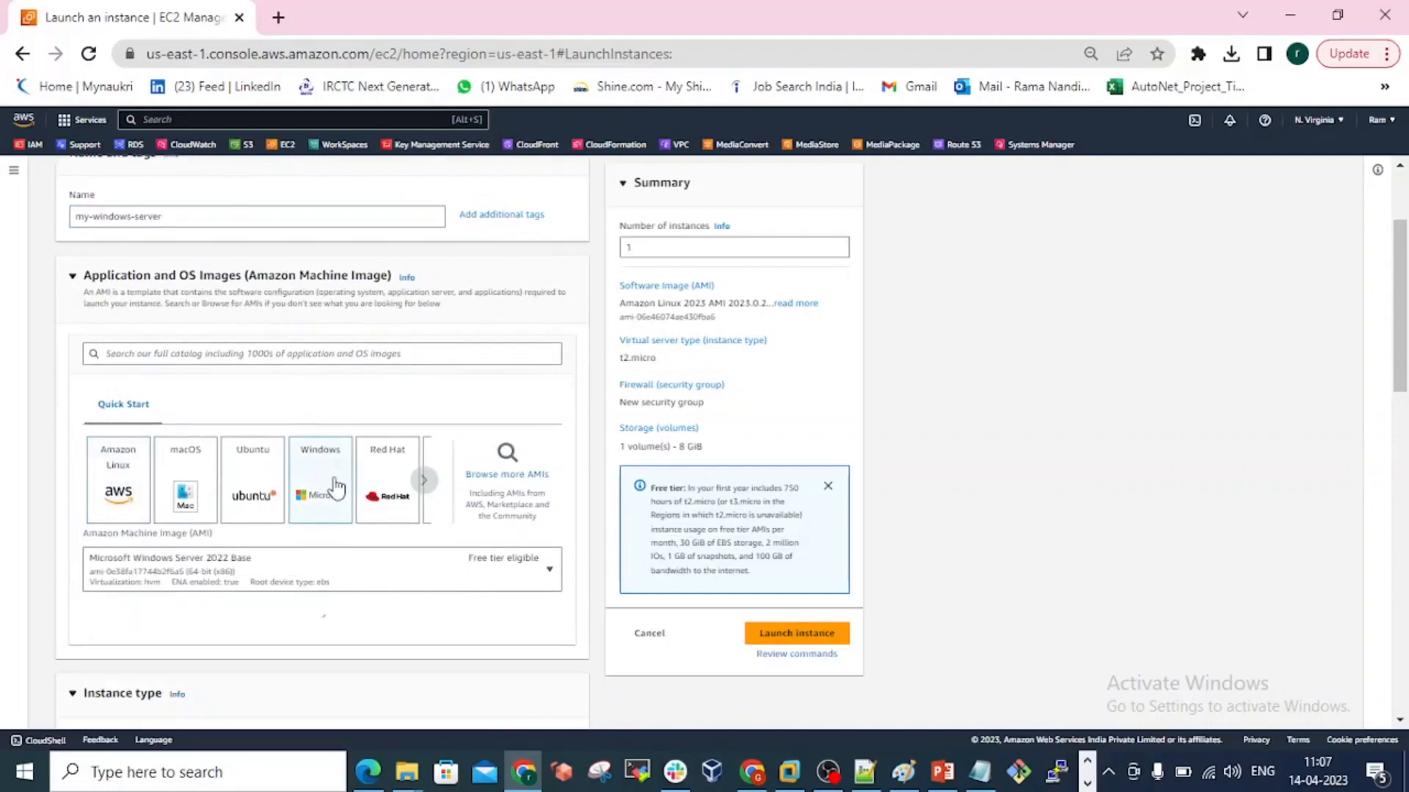
{"action": "scroll", "coordinate": [334, 484], "scroll_direction": "down", "scroll_amount": 3}
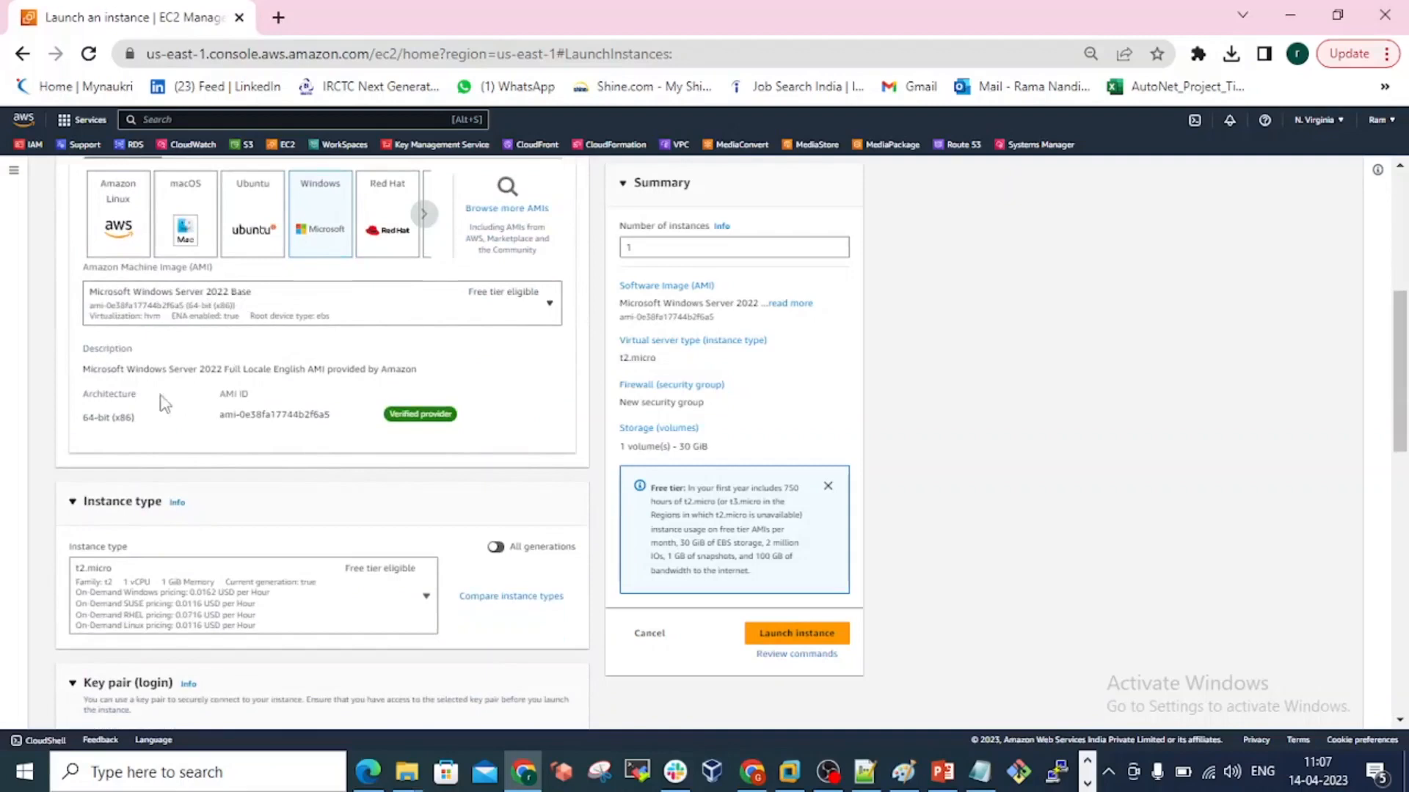
Select the existing key pair my-first-ec2-instances for logging in to the instance.
{"action": "scroll", "coordinate": [279, 418], "scroll_direction": "down", "scroll_amount": 1}
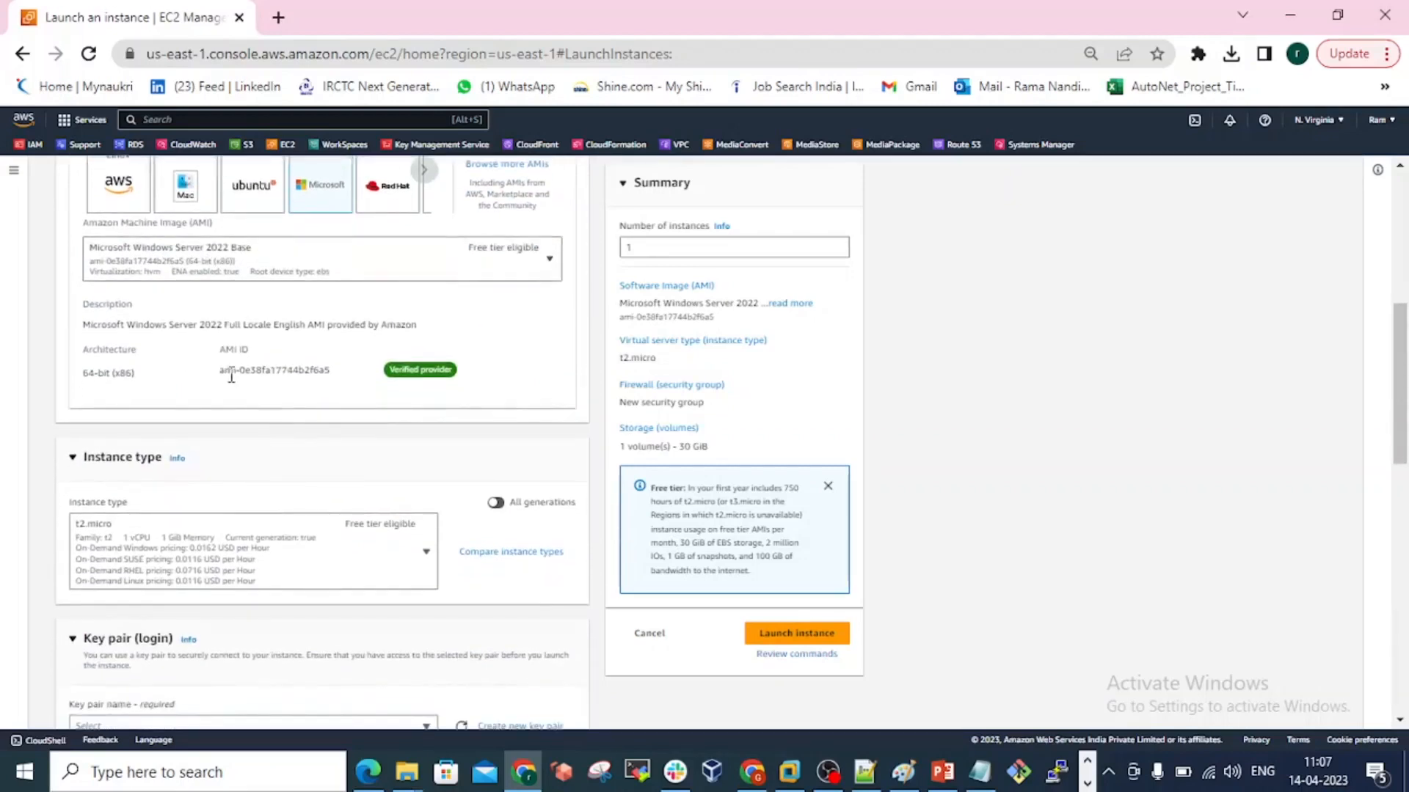
{"action": "scroll", "coordinate": [172, 404], "scroll_direction": "down", "scroll_amount": 1}
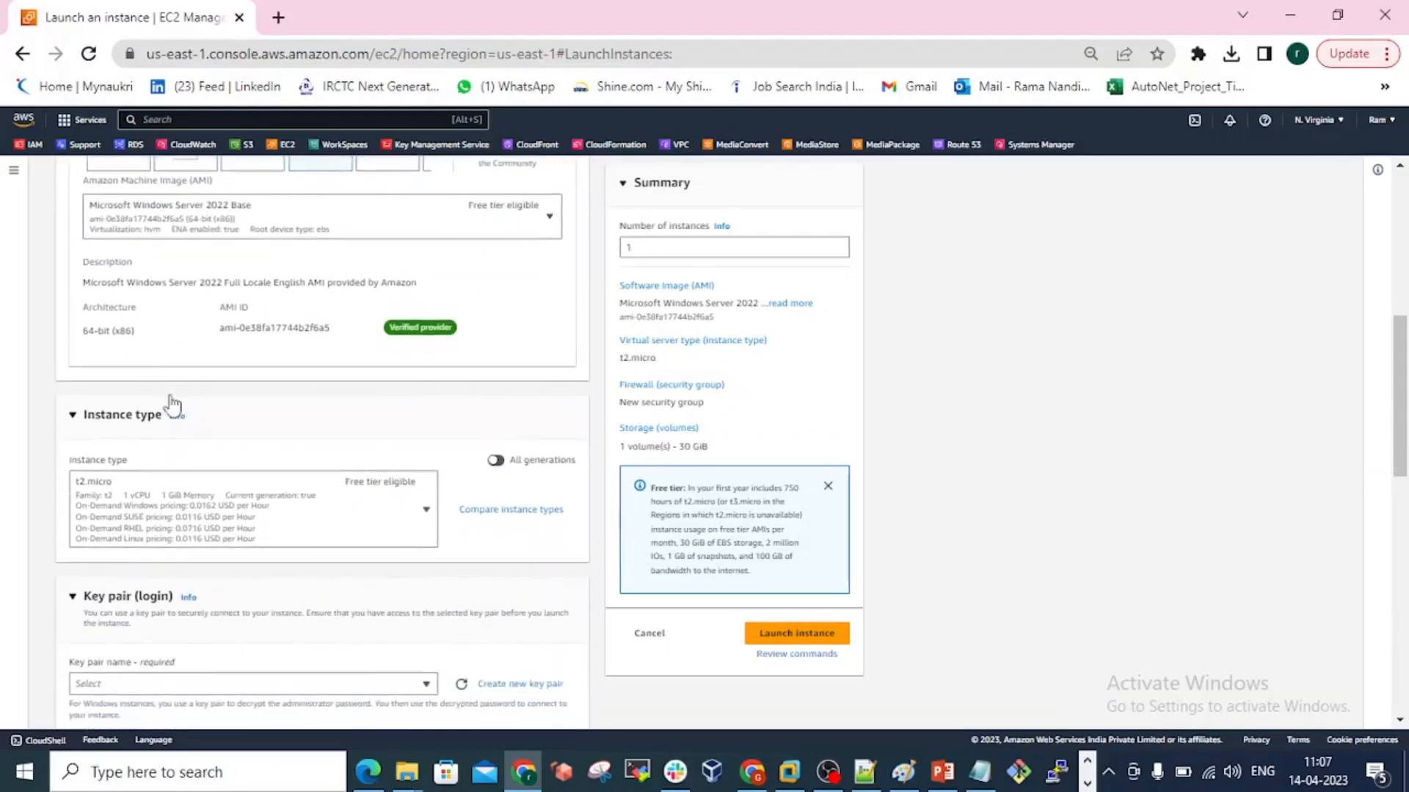
{"action": "scroll", "coordinate": [231, 327], "scroll_direction": "down", "scroll_amount": 1}
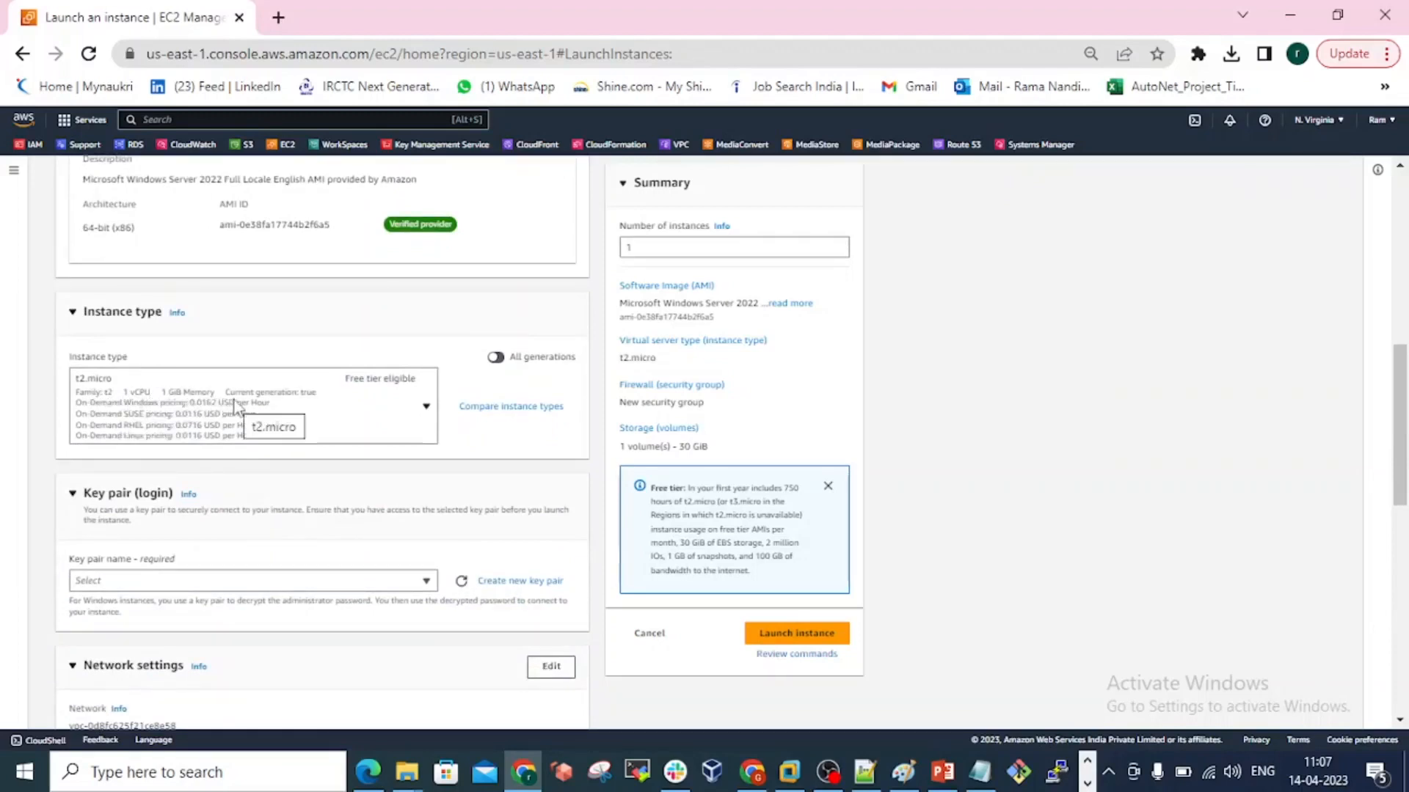
{"action": "scroll", "coordinate": [303, 400], "scroll_direction": "down", "scroll_amount": 1}
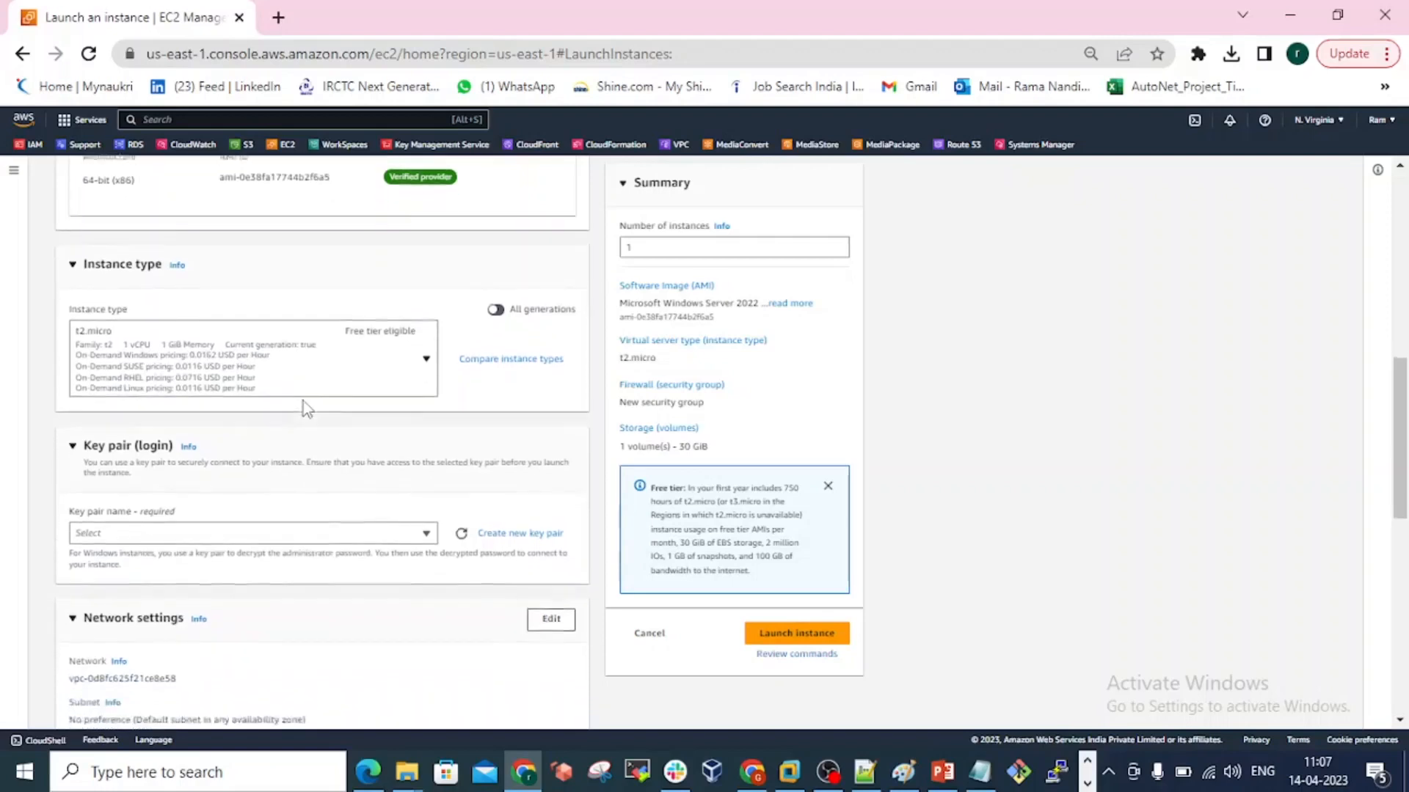
{"action": "scroll", "coordinate": [305, 409], "scroll_direction": "down", "scroll_amount": 1}
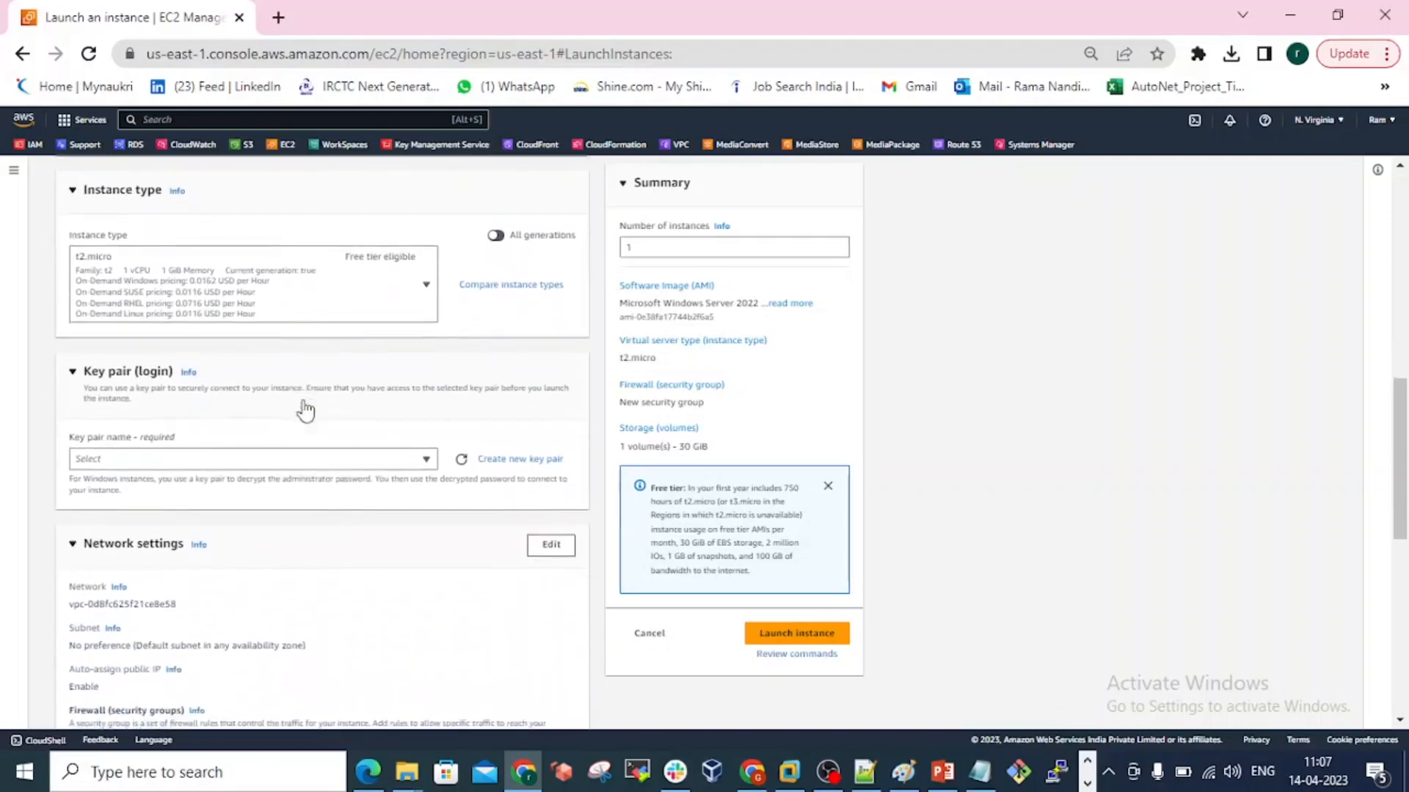
{"action": "scroll", "coordinate": [299, 377], "scroll_direction": "down", "scroll_amount": 1}
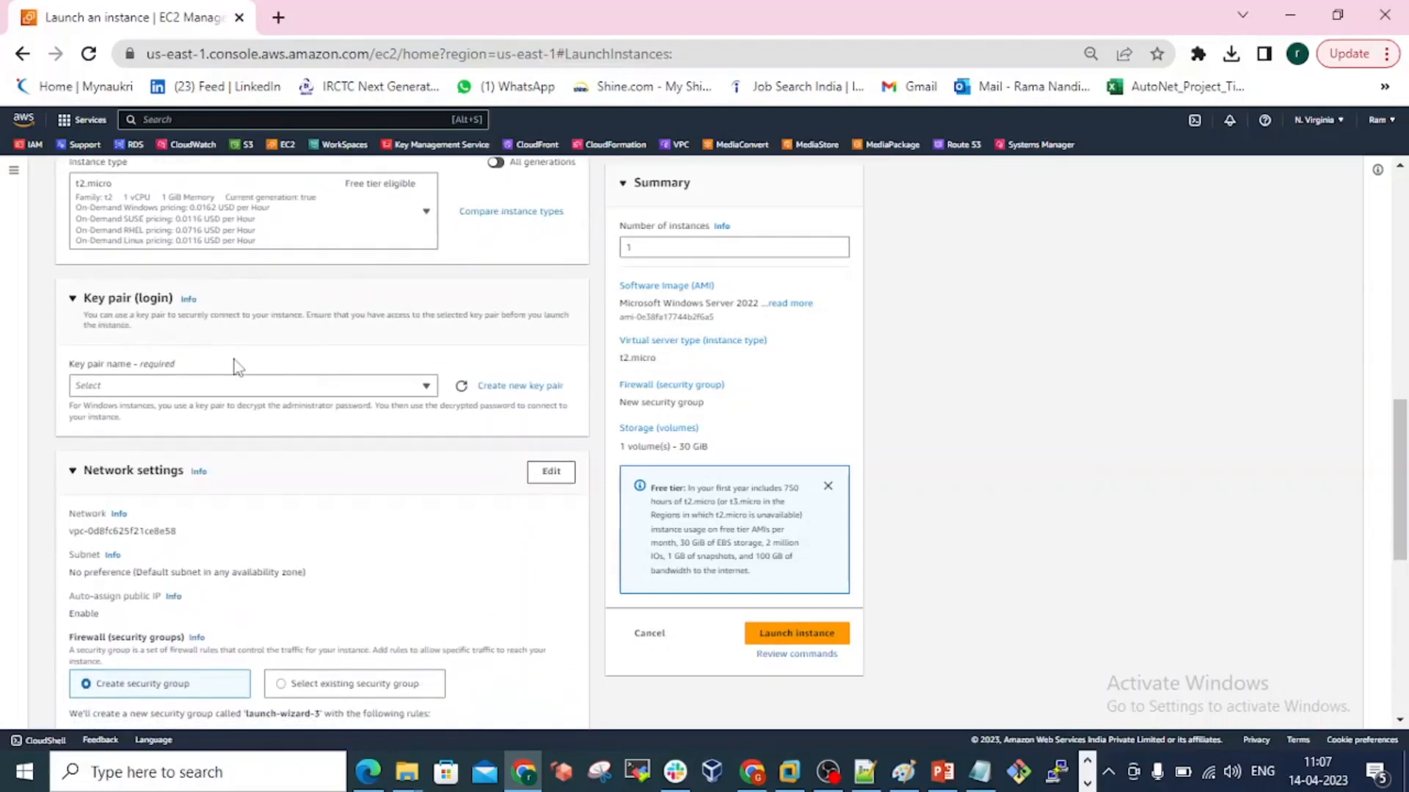
{"action": "left_click", "coordinate": [183, 394]}
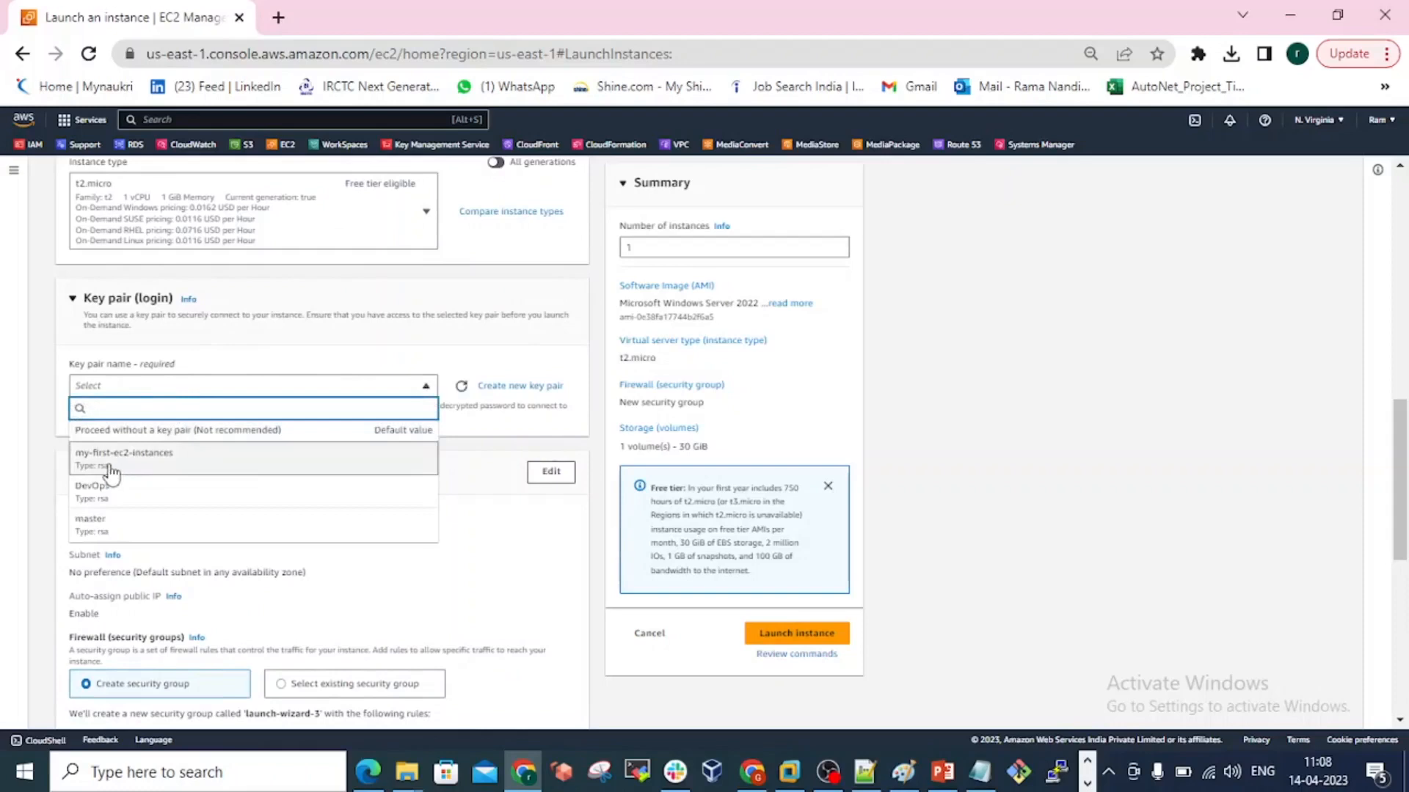
{"action": "left_click", "coordinate": [137, 468]}
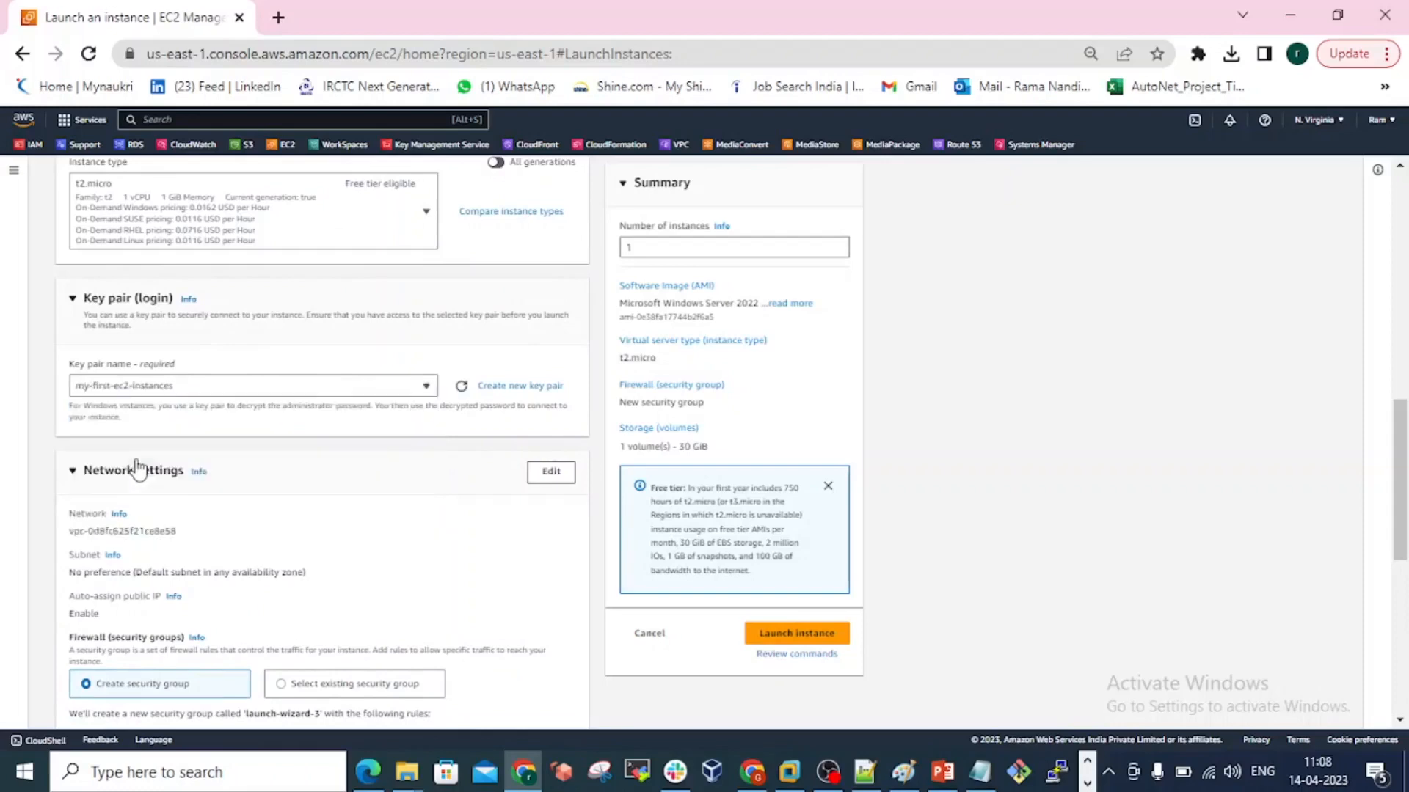
Make the network settings editable and select the VPC named my-vpc-01.
{"action": "scroll", "coordinate": [227, 425], "scroll_direction": "down", "scroll_amount": 2}
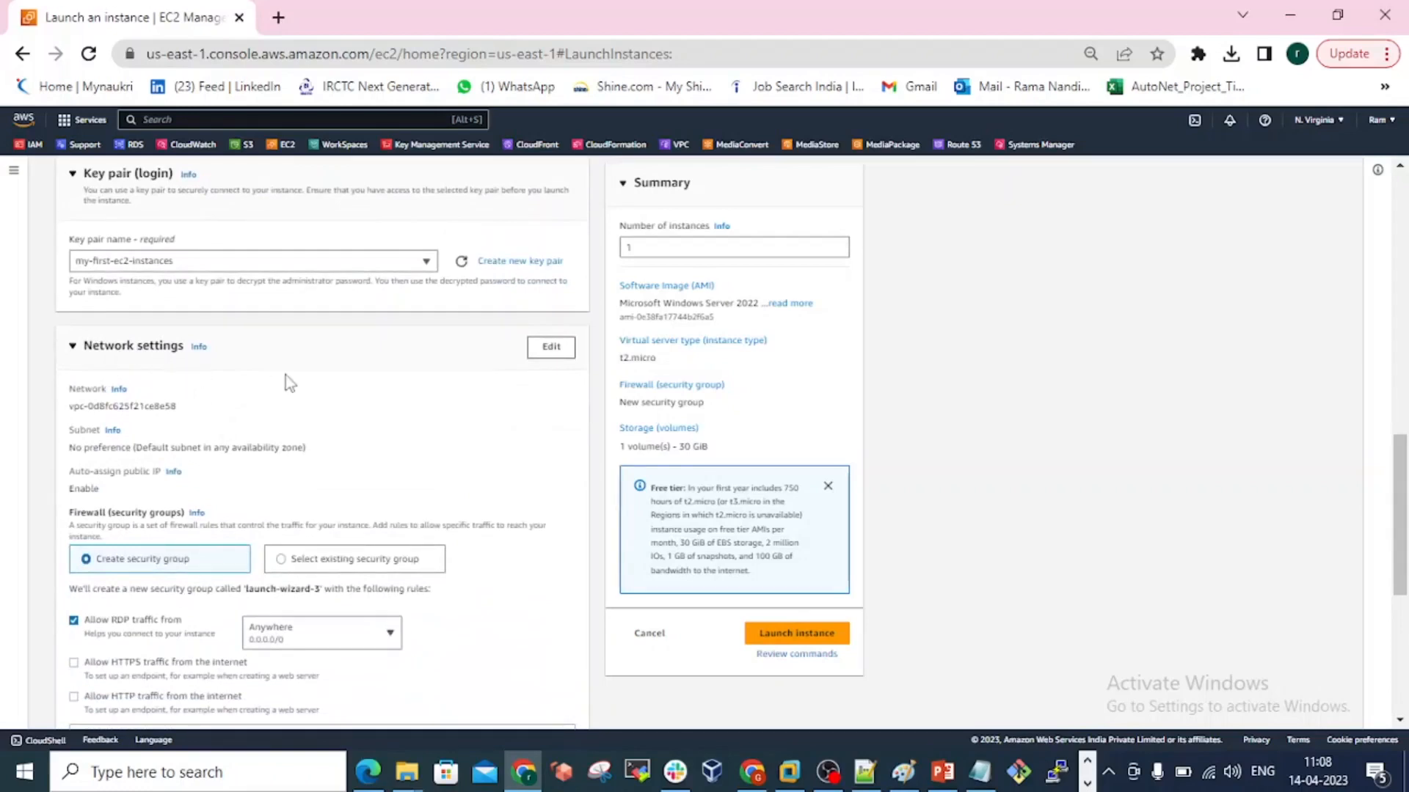
{"action": "left_click", "coordinate": [548, 357]}
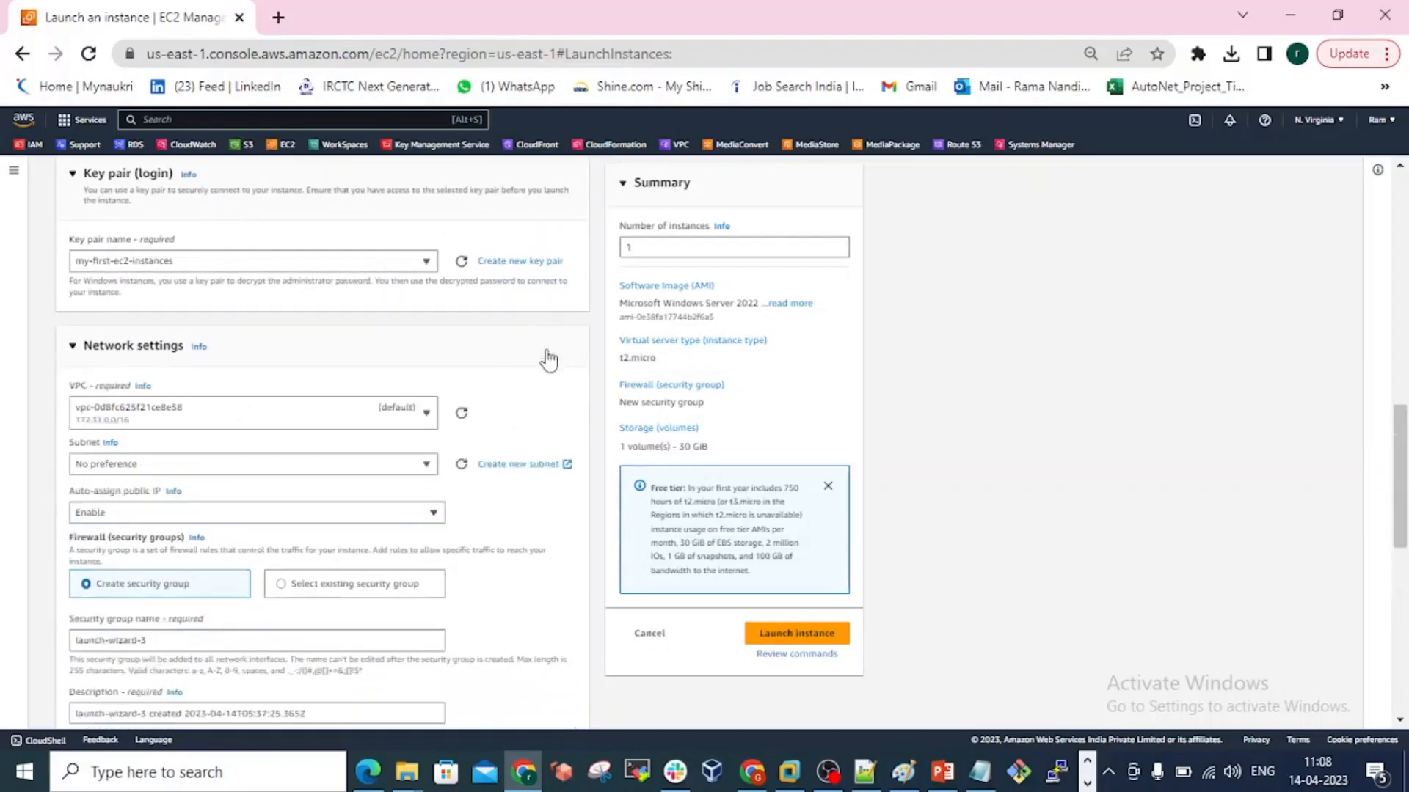
{"action": "left_click", "coordinate": [335, 411]}
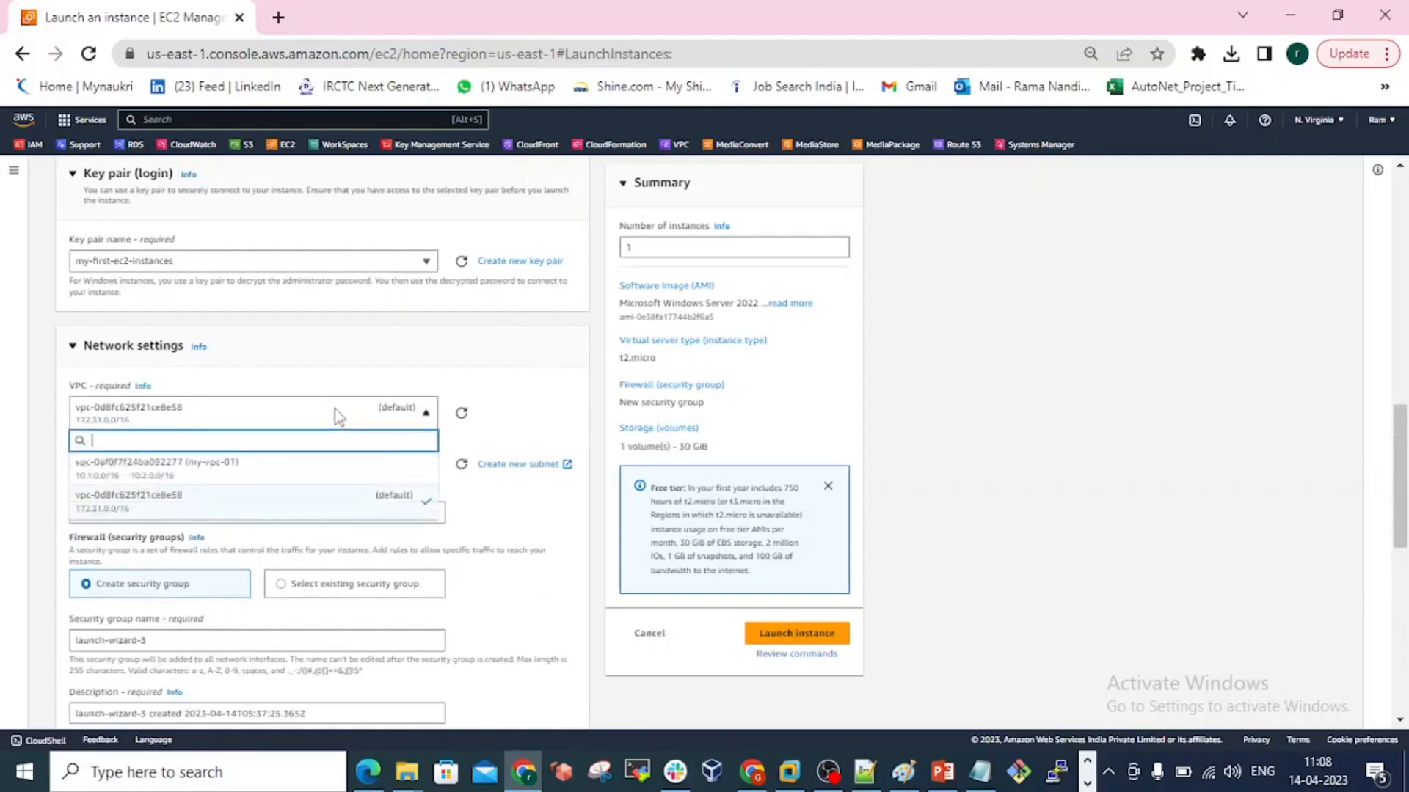
{"action": "left_click", "coordinate": [239, 469]}
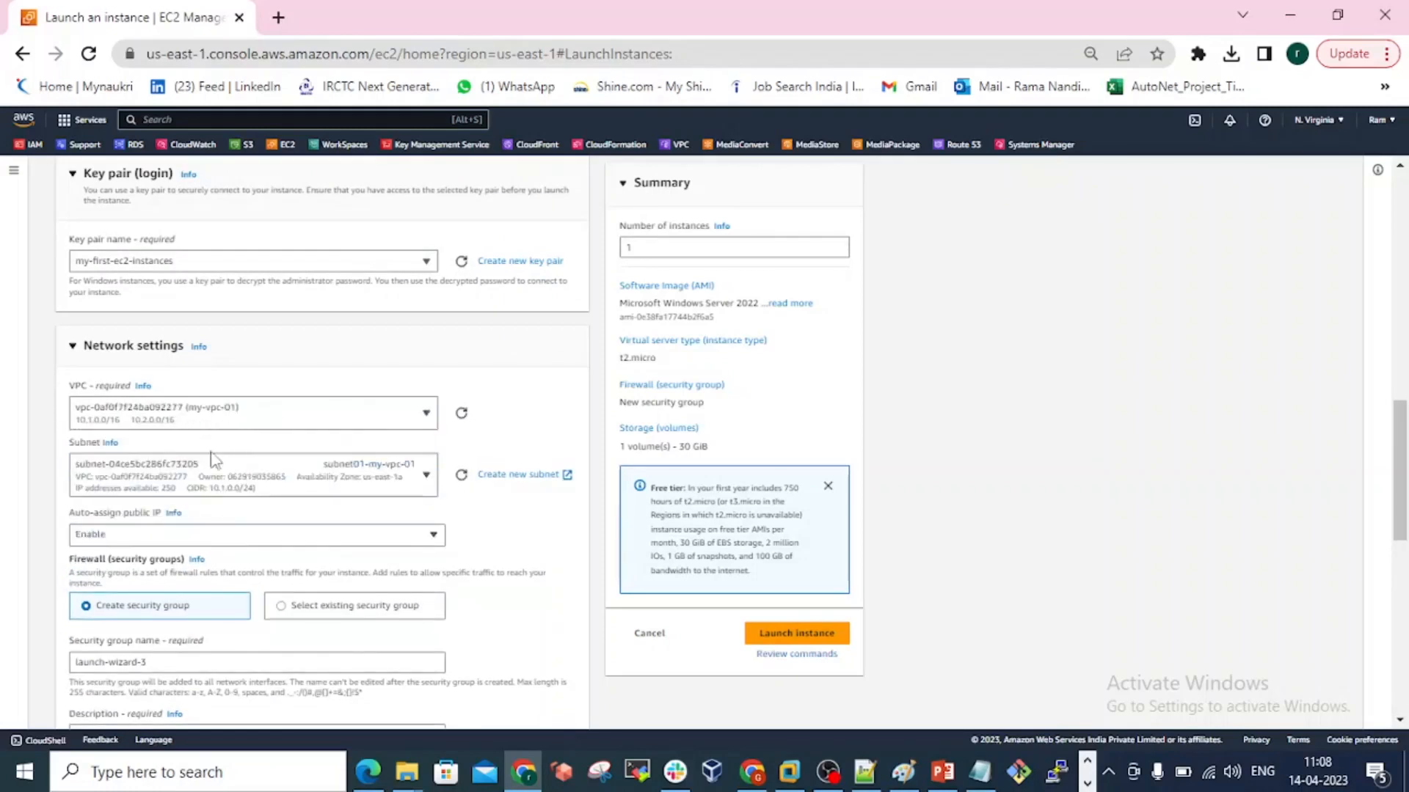
Choose subnet04-my-vpc-01 in availability zone us-east-1d as the instance's subnet.
{"action": "left_click", "coordinate": [302, 464]}
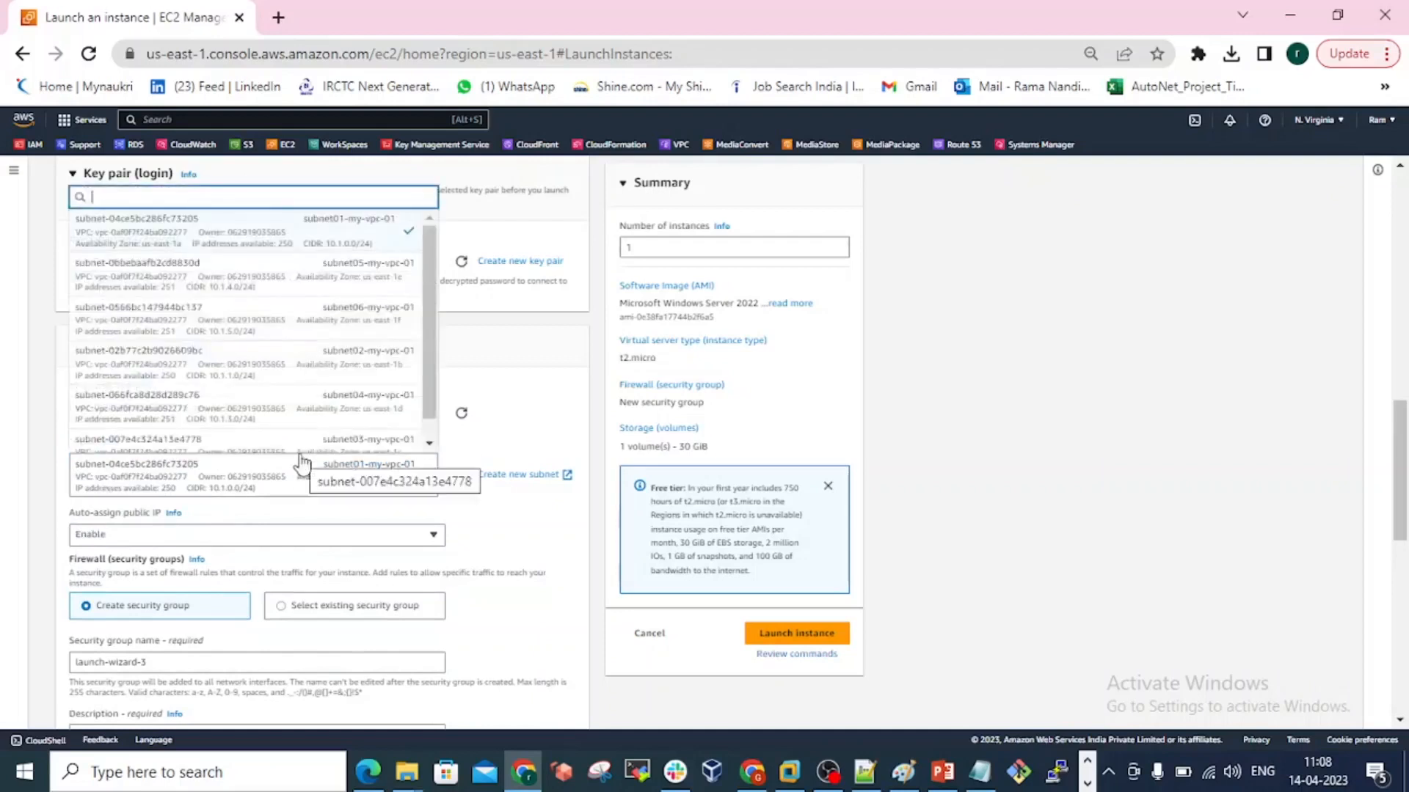
{"action": "left_click", "coordinate": [301, 455]}
{"action": "left_click", "coordinate": [302, 462]}
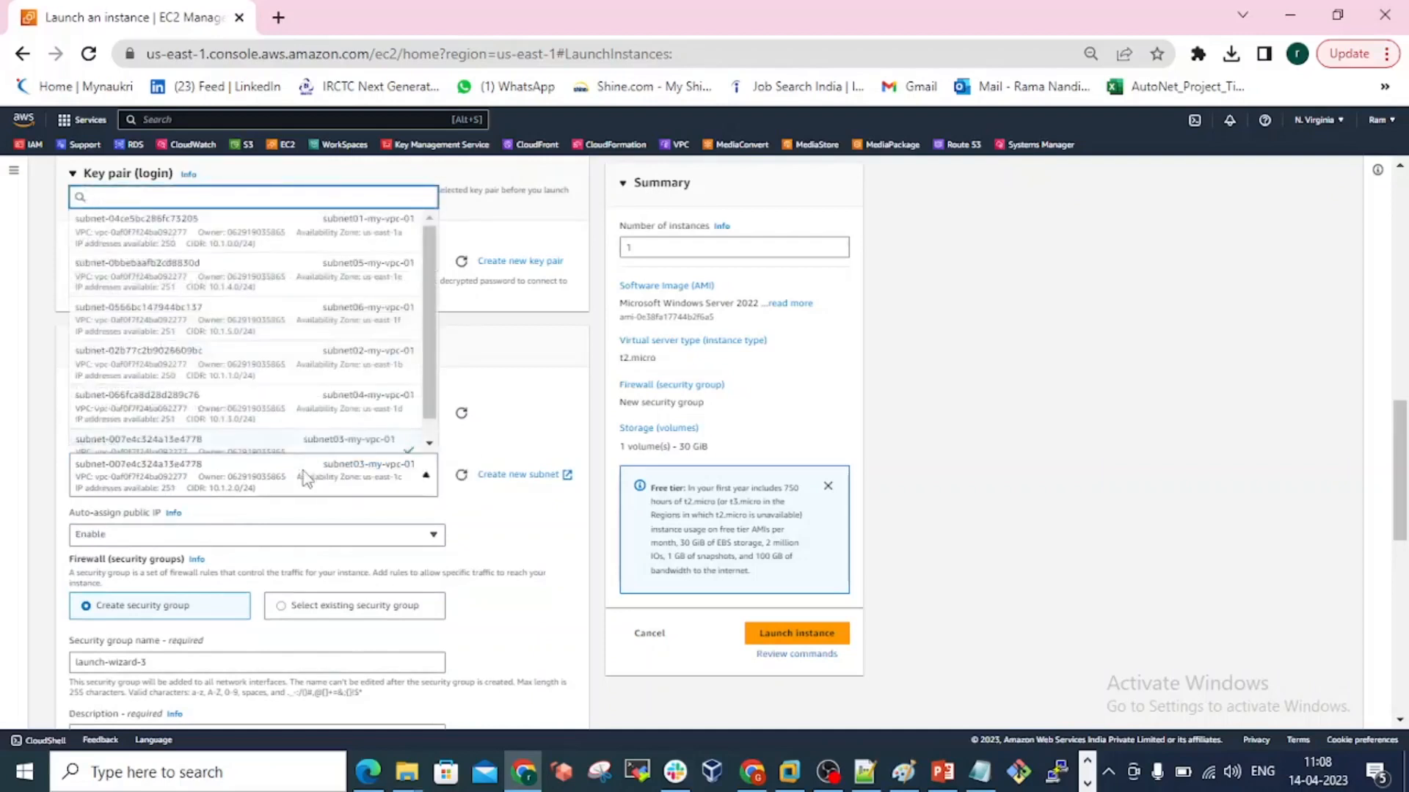
{"action": "left_click", "coordinate": [338, 414]}
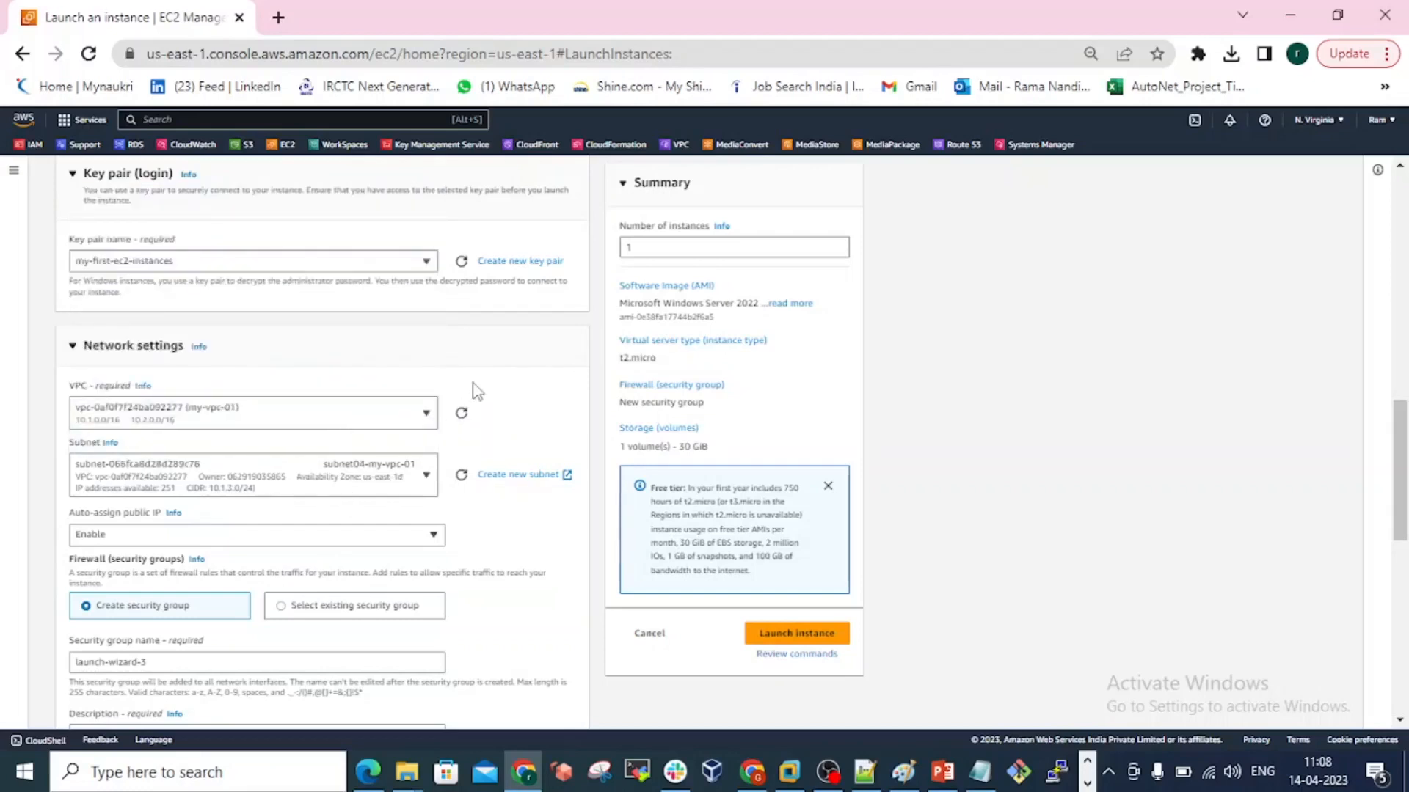
Assign the existing security group my-first-ec2-instance to the instance's firewall settings.
{"action": "scroll", "coordinate": [475, 389], "scroll_direction": "down", "scroll_amount": 2}
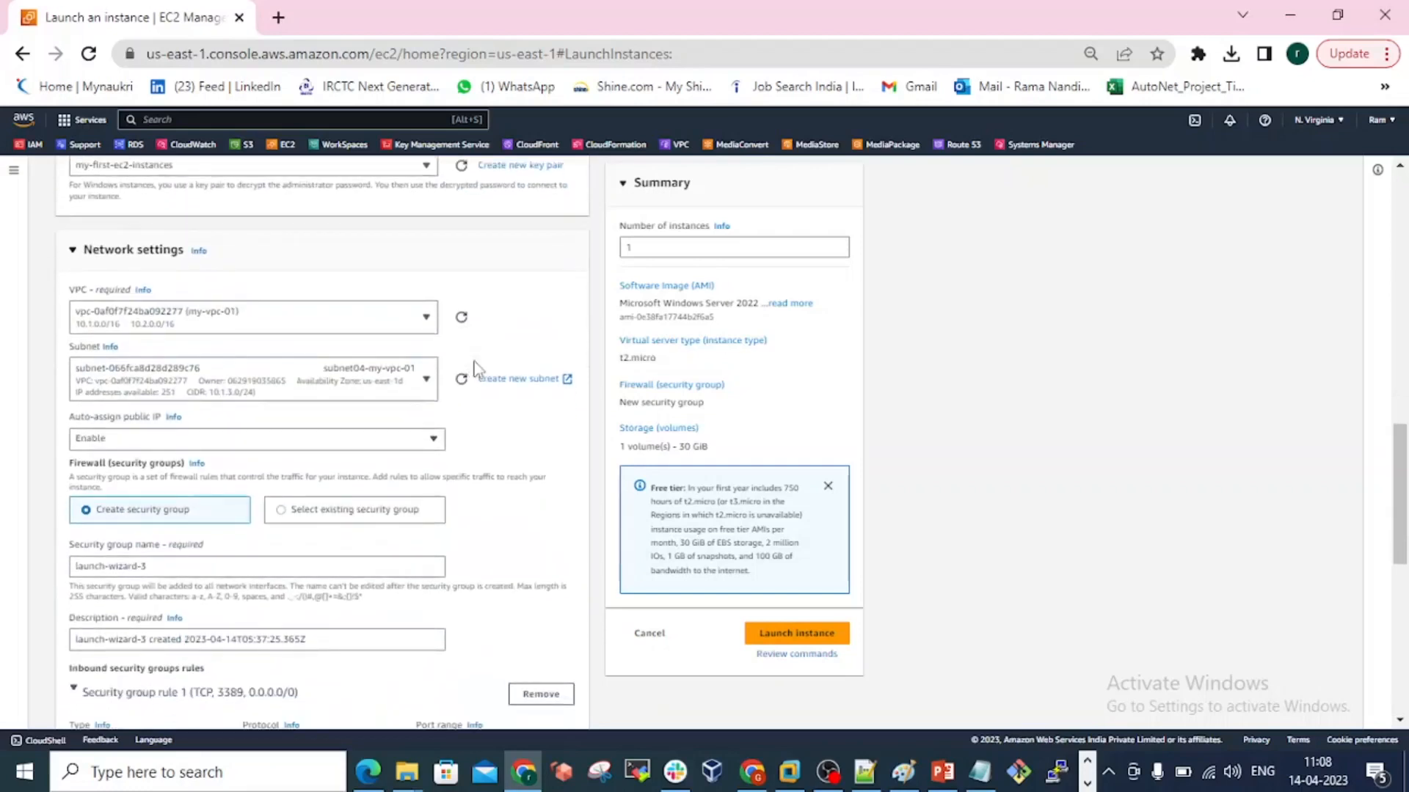
{"action": "scroll", "coordinate": [475, 365], "scroll_direction": "down", "scroll_amount": 1}
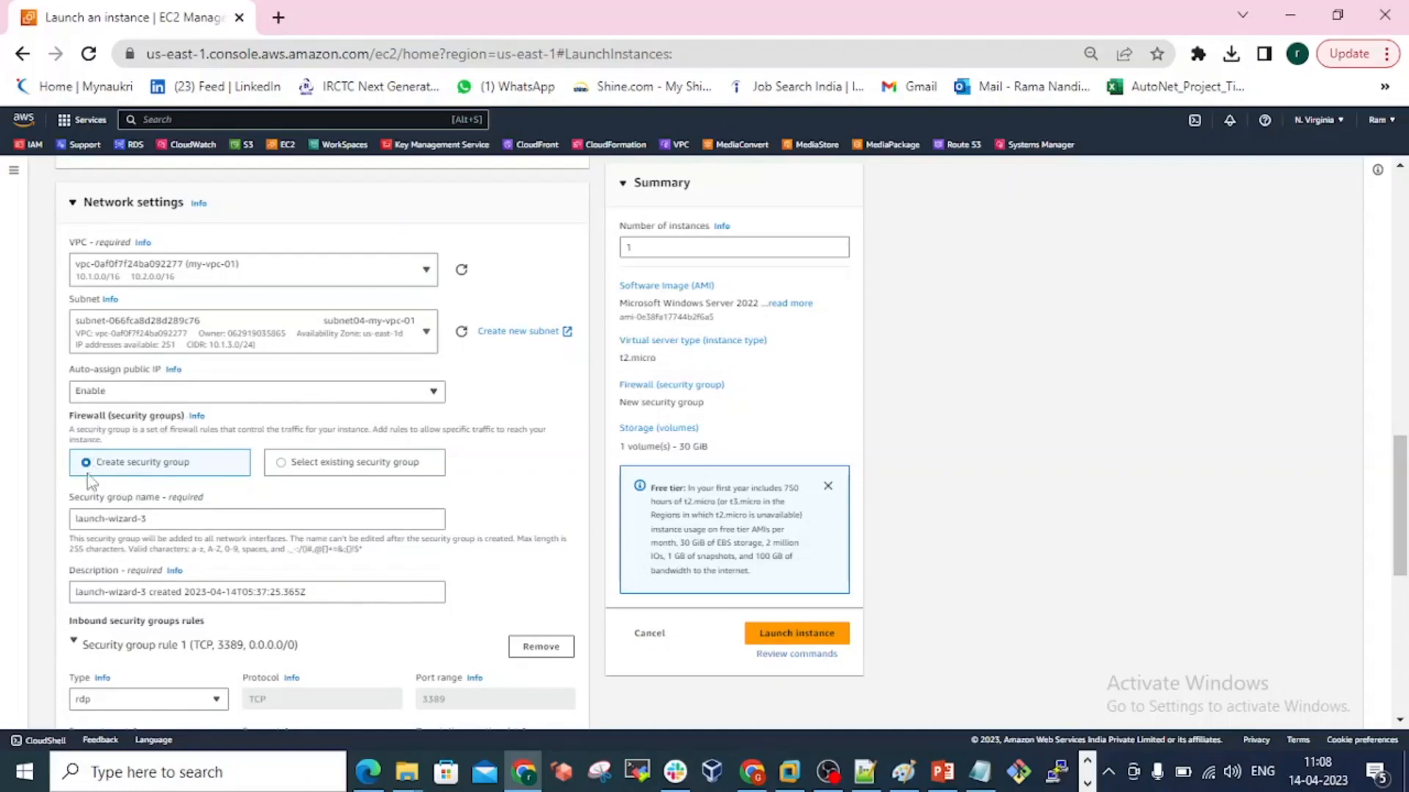
{"action": "left_click", "coordinate": [280, 462]}
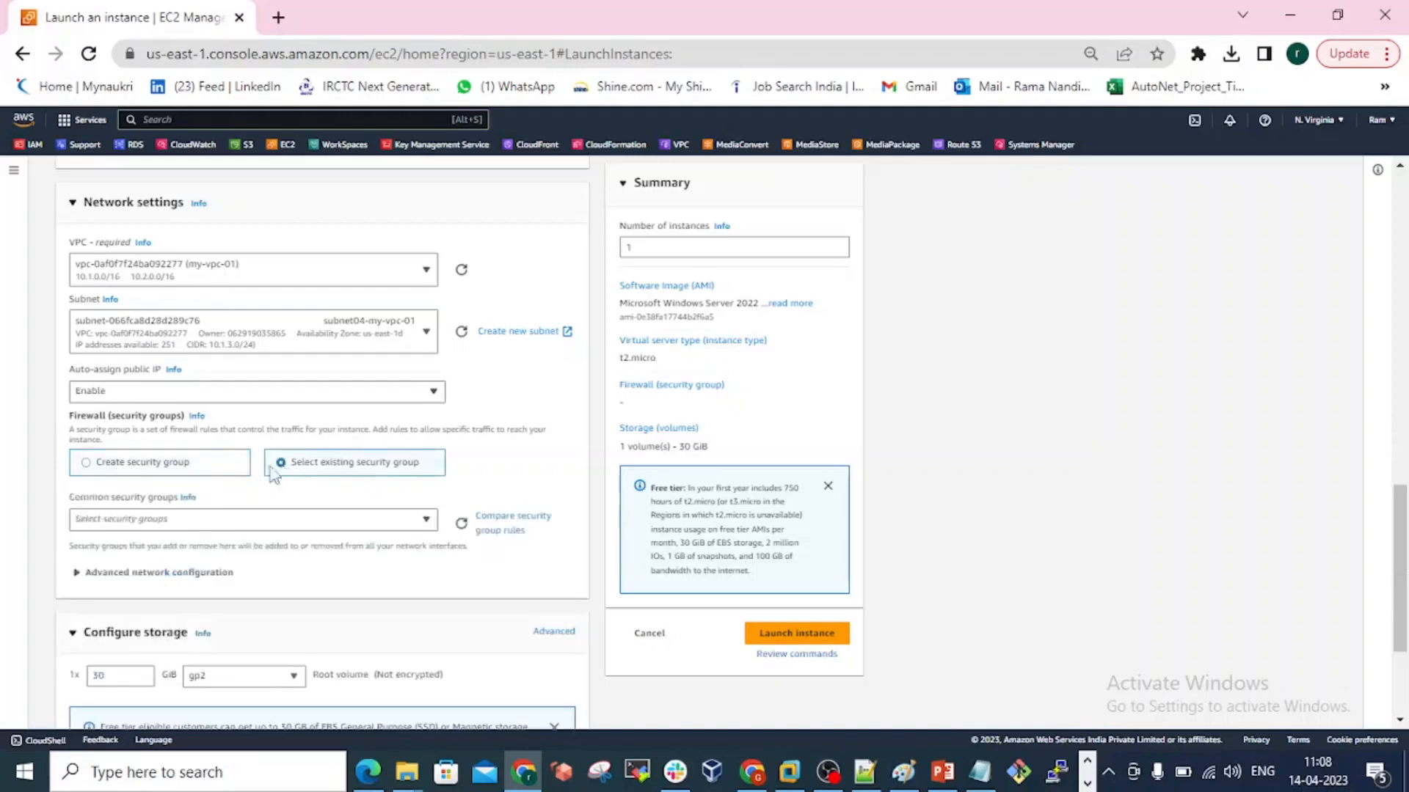
{"action": "left_click", "coordinate": [187, 521]}
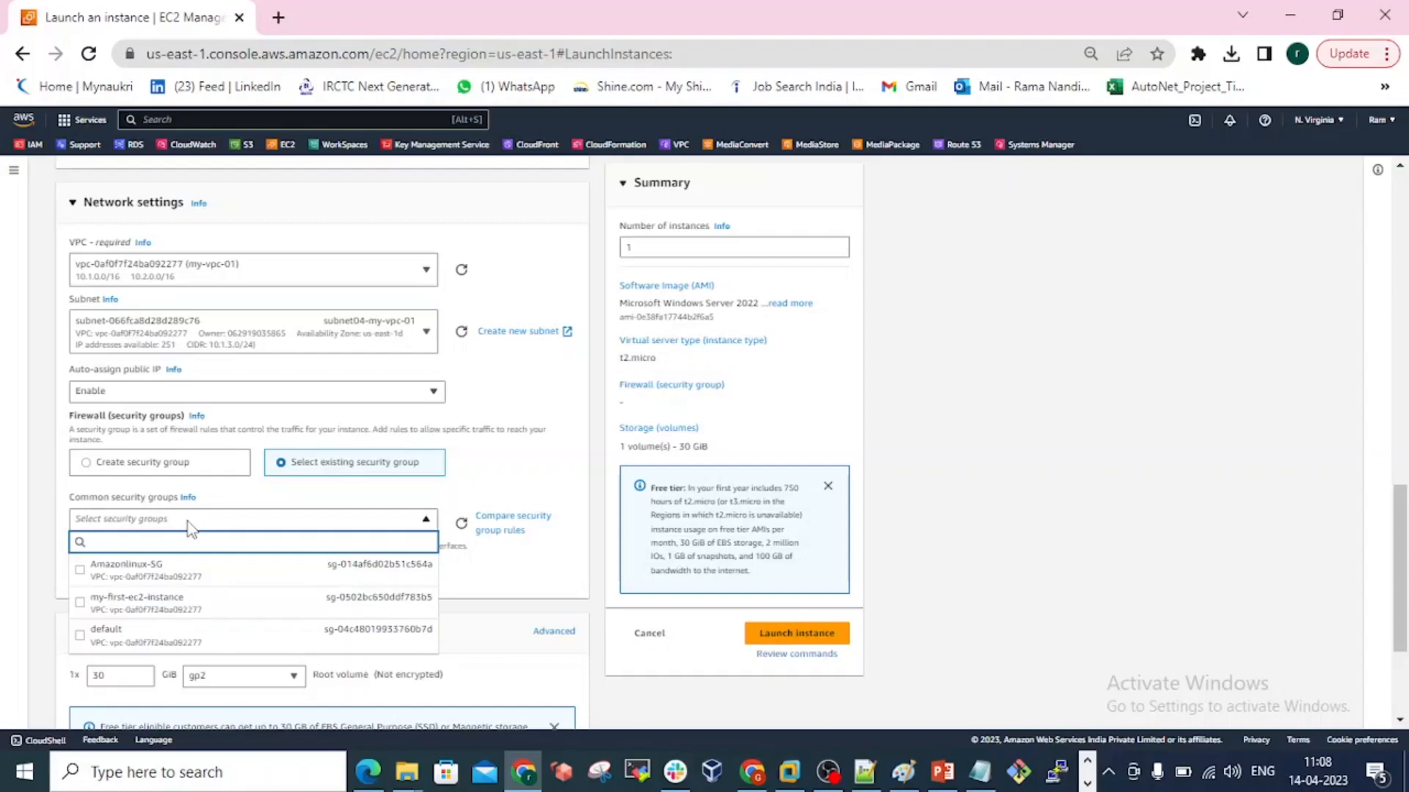
{"action": "left_click", "coordinate": [179, 608]}
{"action": "scroll", "coordinate": [277, 606], "scroll_direction": "down", "scroll_amount": 2}
{"action": "scroll", "coordinate": [275, 610], "scroll_direction": "down", "scroll_amount": 2}
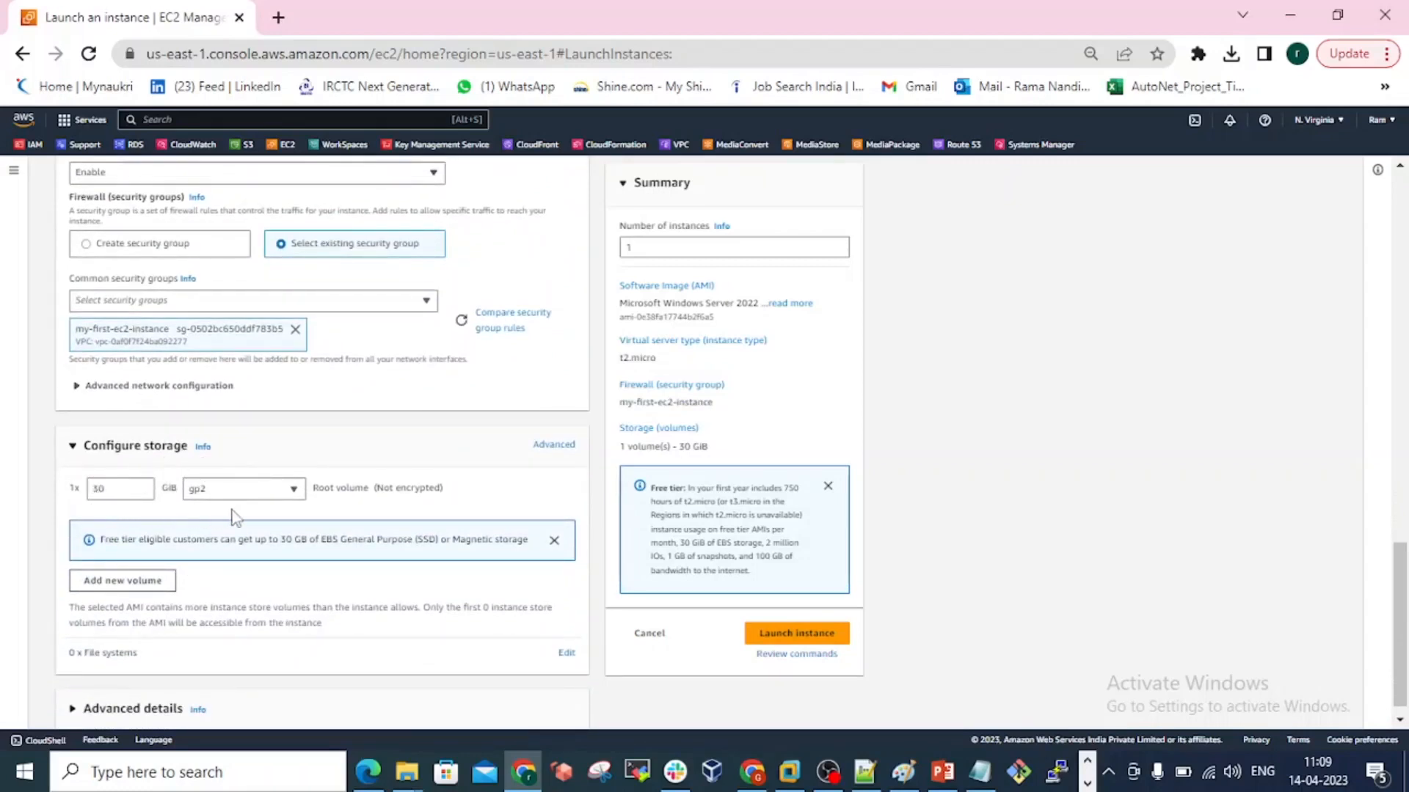
{"action": "scroll", "coordinate": [235, 518], "scroll_direction": "down", "scroll_amount": 1}
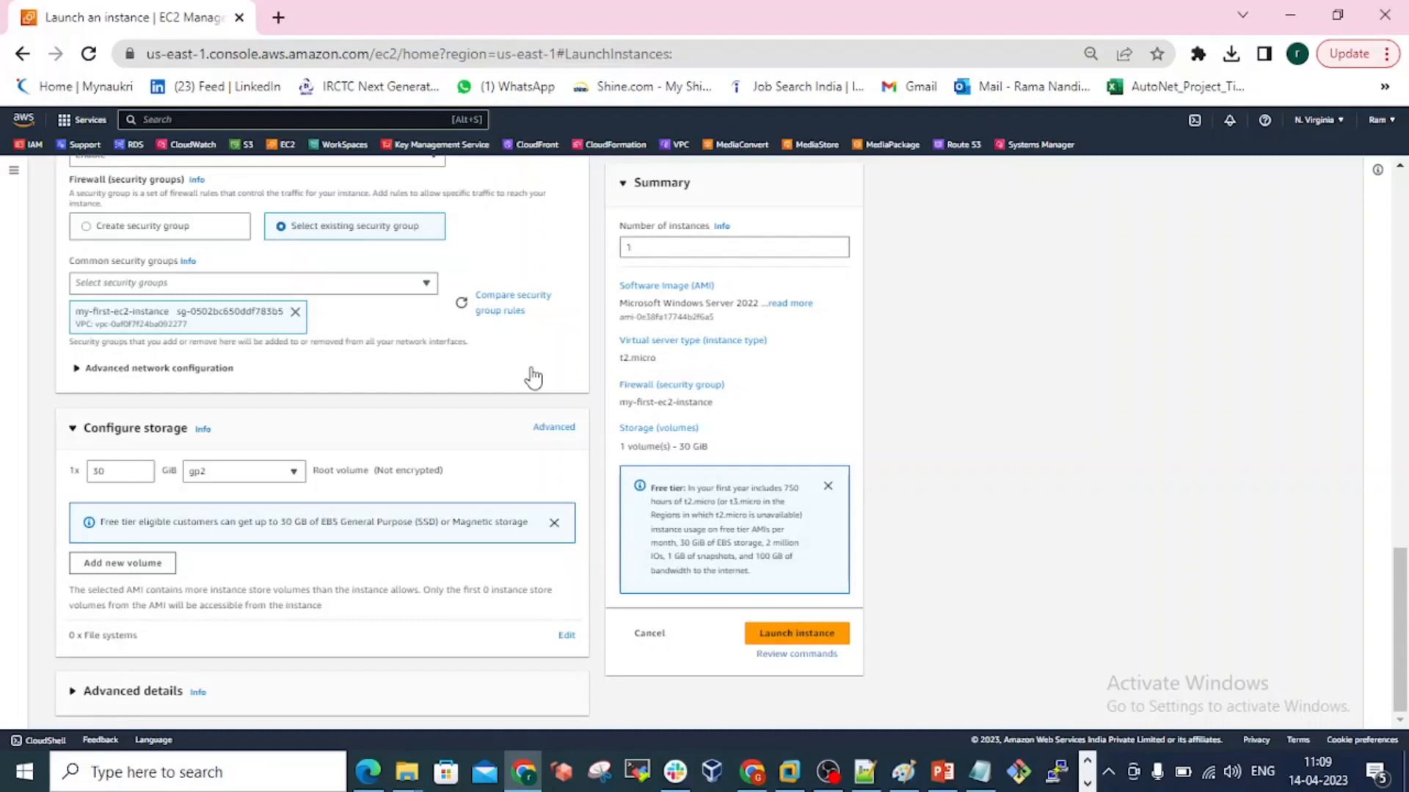
Switch the firewall to creating a new security group and name it my-windows-server-SG.
{"action": "left_click", "coordinate": [87, 227]}
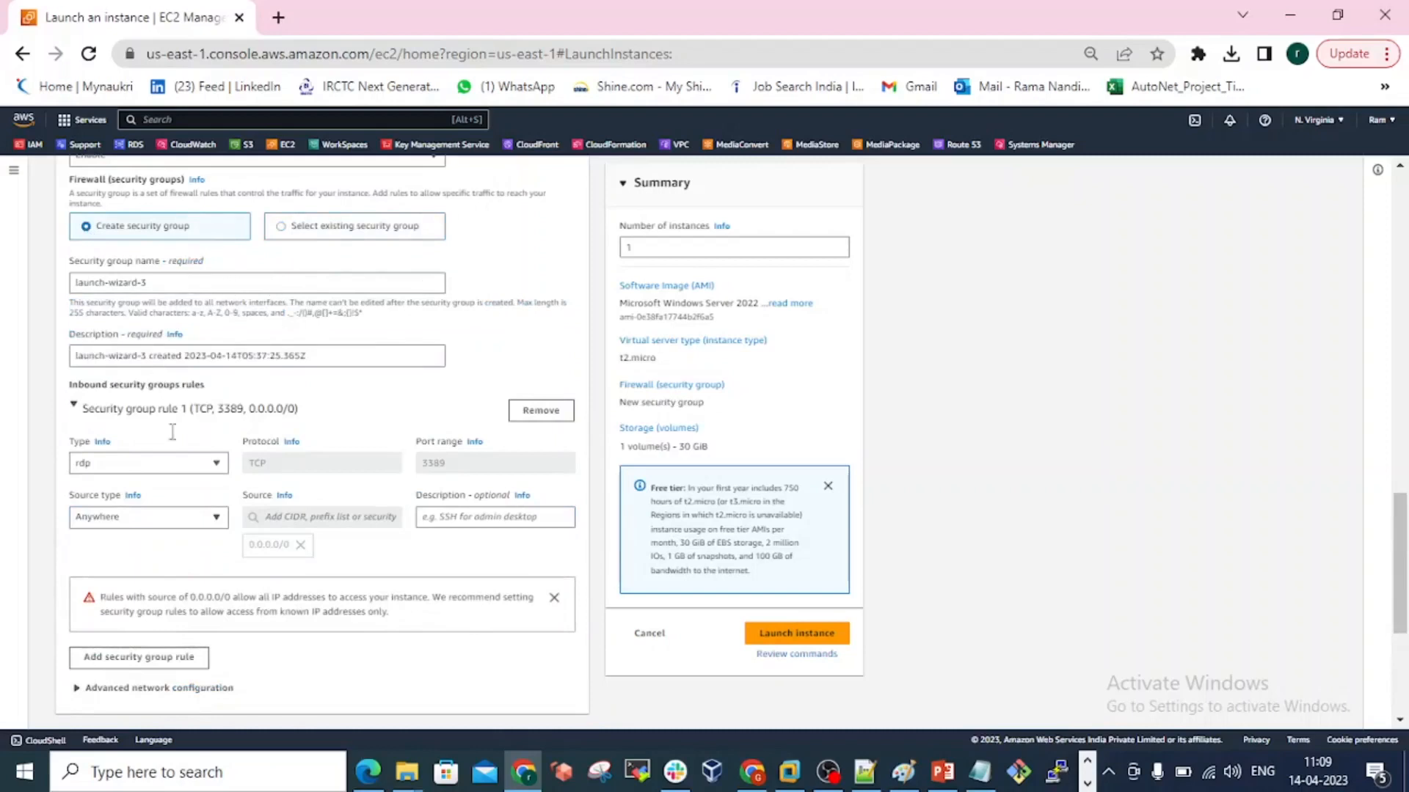
{"action": "left_click", "coordinate": [153, 285]}
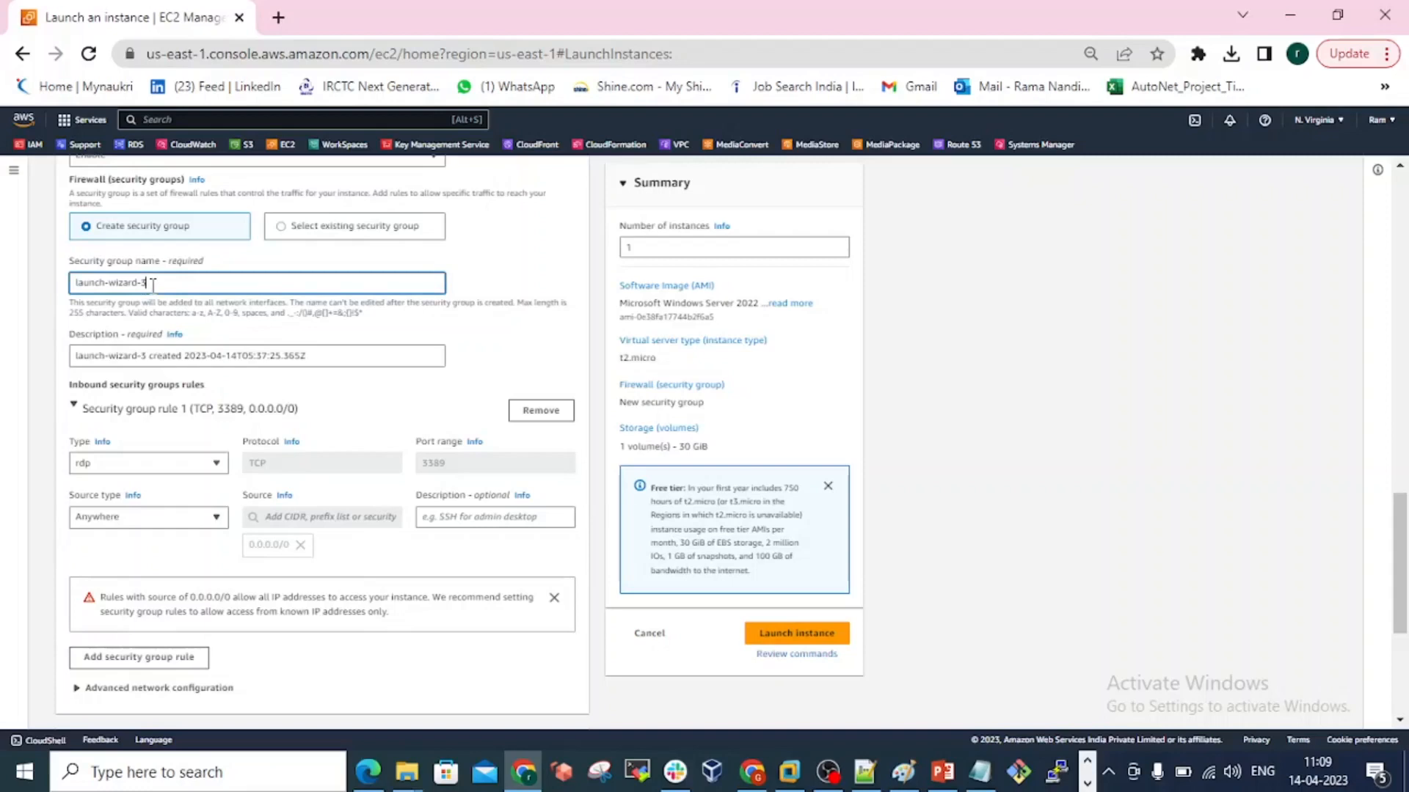
{"action": "key", "text": "BackSpace"}
{"action": "key", "text": "BackSpace"}
{"action": "key", "text": "BackSpace"}
{"action": "key", "text": "BackSpace"}
{"action": "key", "text": "BackSpace"}
{"action": "key", "text": "BackSpace"}
{"action": "key", "text": "BackSpace"}
{"action": "key", "text": "BackSpace"}
{"action": "key", "text": "BackSpace"}
{"action": "key", "text": "BackSpace"}
{"action": "key", "text": "BackSpace"}
{"action": "key", "text": "BackSpace"}
{"action": "key", "text": "BackSpace"}
{"action": "key", "text": "BackSpace"}
{"action": "key", "text": "BackSpace"}
{"action": "type", "text": "my"}
{"action": "type", "text": "-"}
{"action": "type", "text": "window"}
{"action": "type", "text": "s-server"}
{"action": "type", "text": "-5"}
{"action": "type", "text": "G"}
Describe the new security group as "allow RDP HTTP traffic" and set its RDP rule's source type to My IP.
{"action": "left_click_drag", "start_coordinate": [307, 356], "coordinate": [65, 360]}
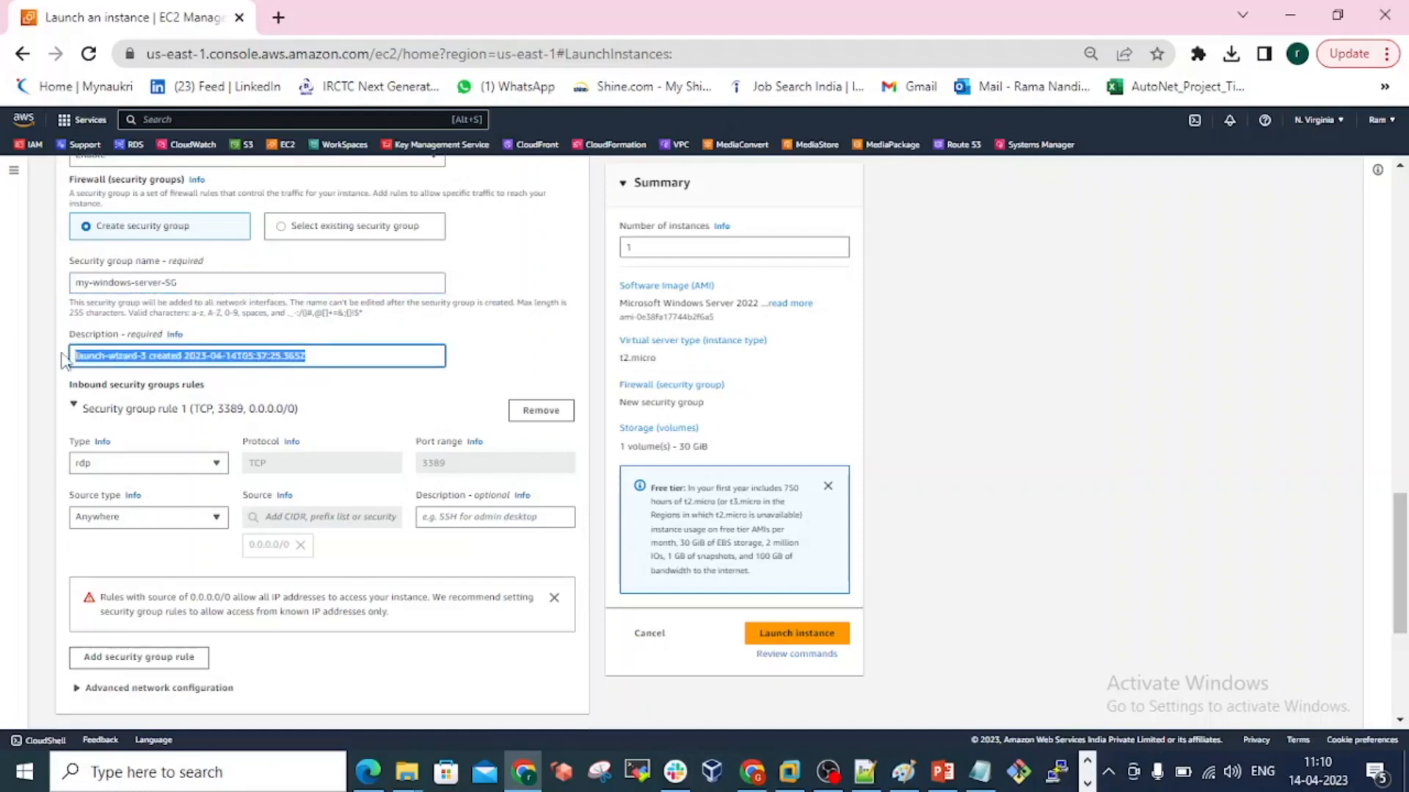
{"action": "type", "text": "allow"}
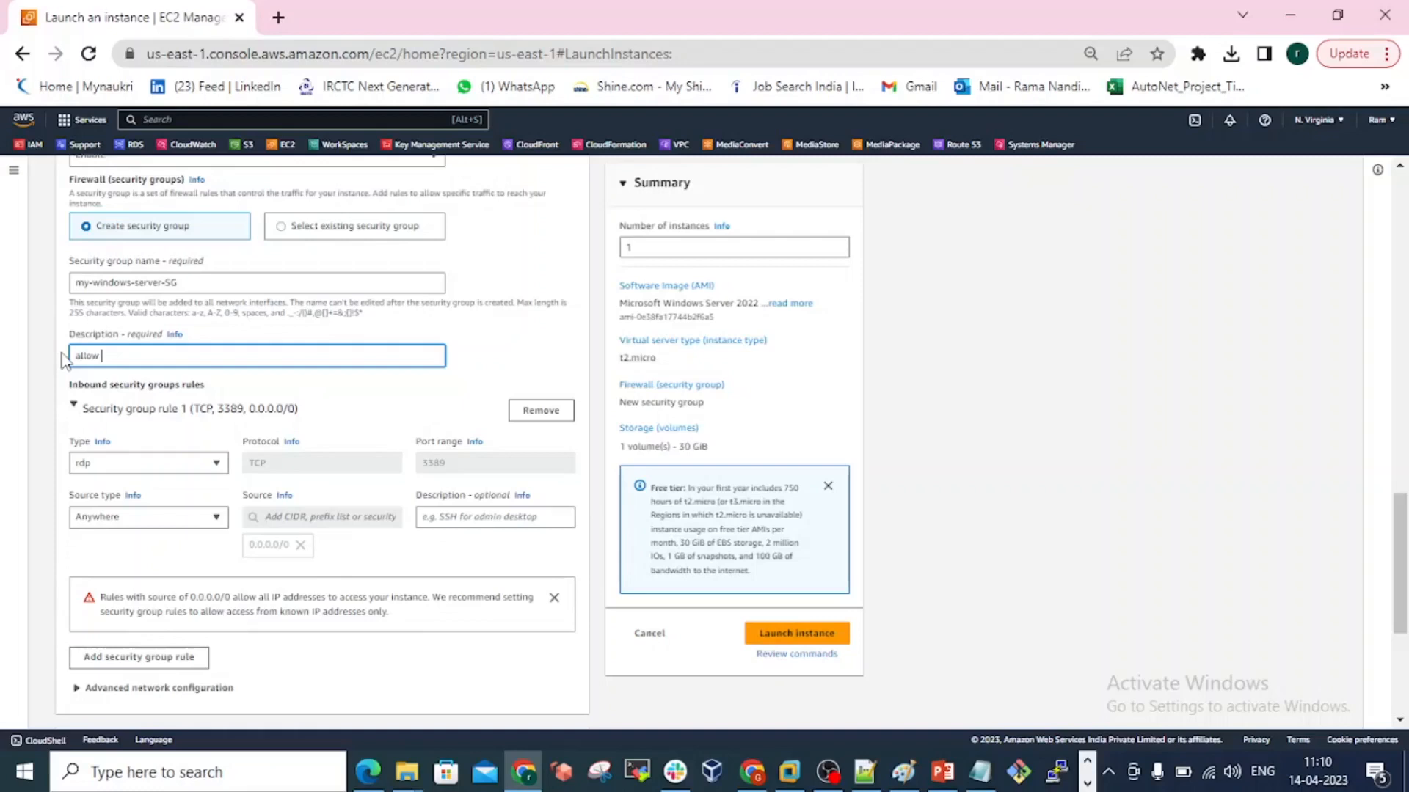
{"action": "type", "text": " RDO HTTP traffic"}
{"action": "key", "text": "BackSpace"}
{"action": "type", "text": "P"}
{"action": "left_click", "coordinate": [138, 522]}
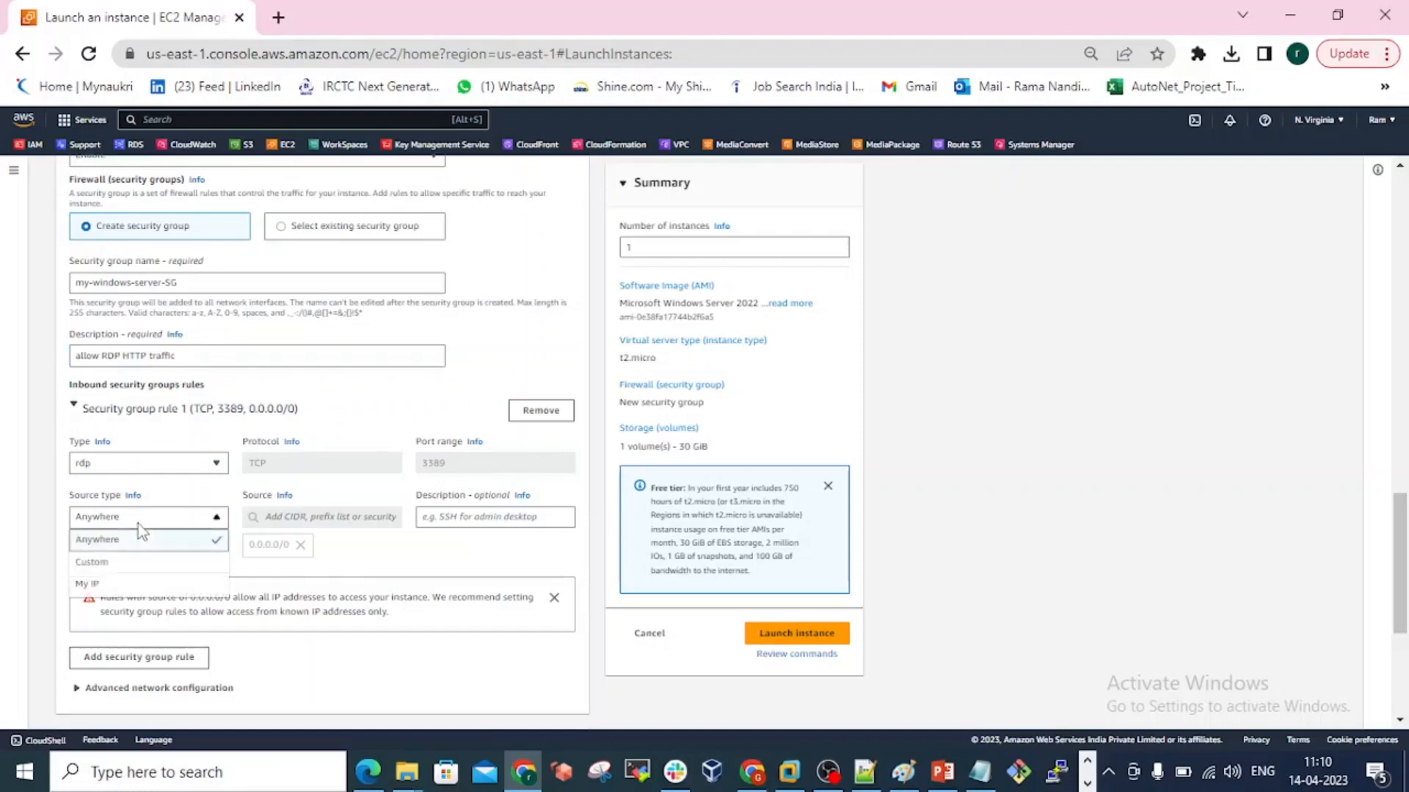
{"action": "left_click", "coordinate": [137, 587]}
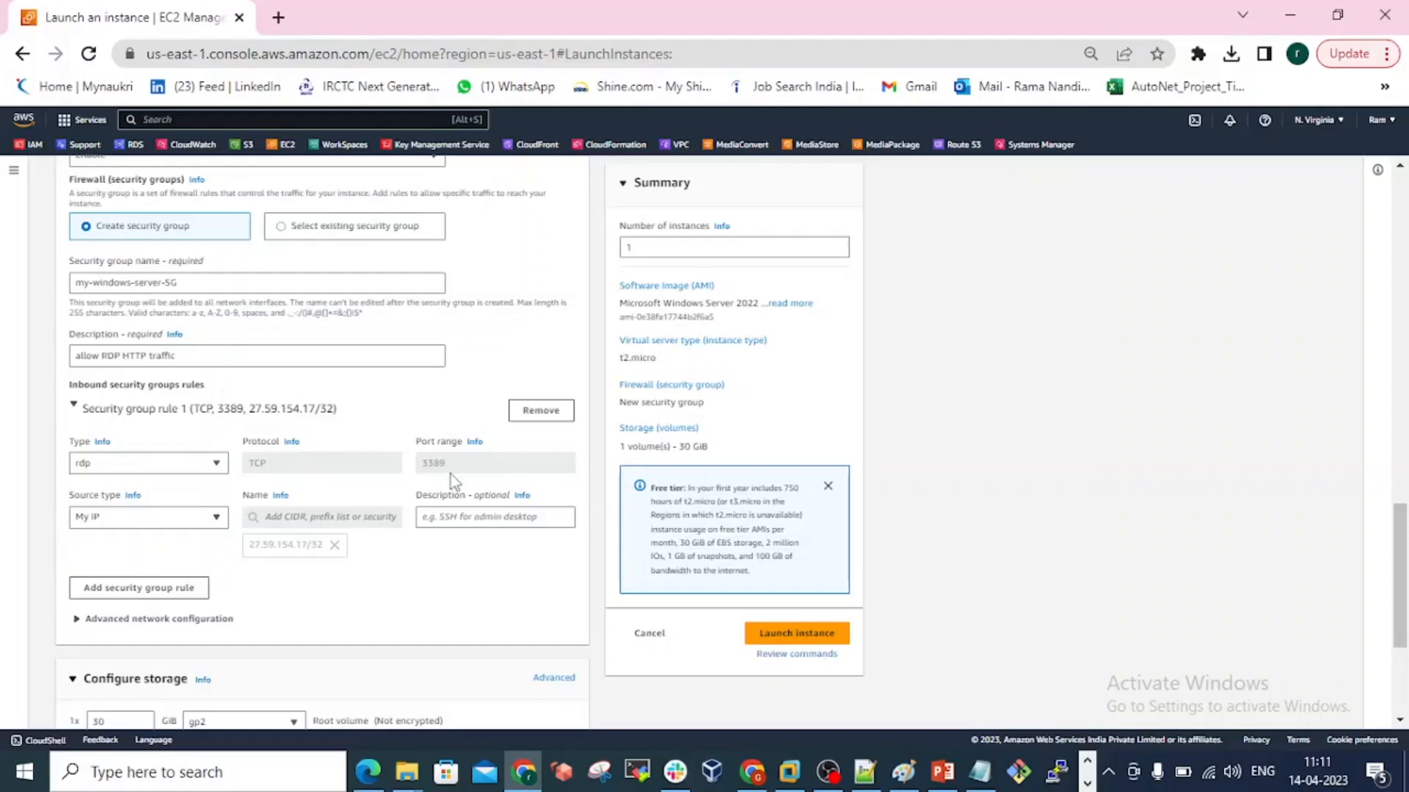
Review the storage configuration and expand the advanced details to examine the remaining launch options down to the user data.
{"action": "scroll", "coordinate": [451, 477], "scroll_direction": "down", "scroll_amount": 4}
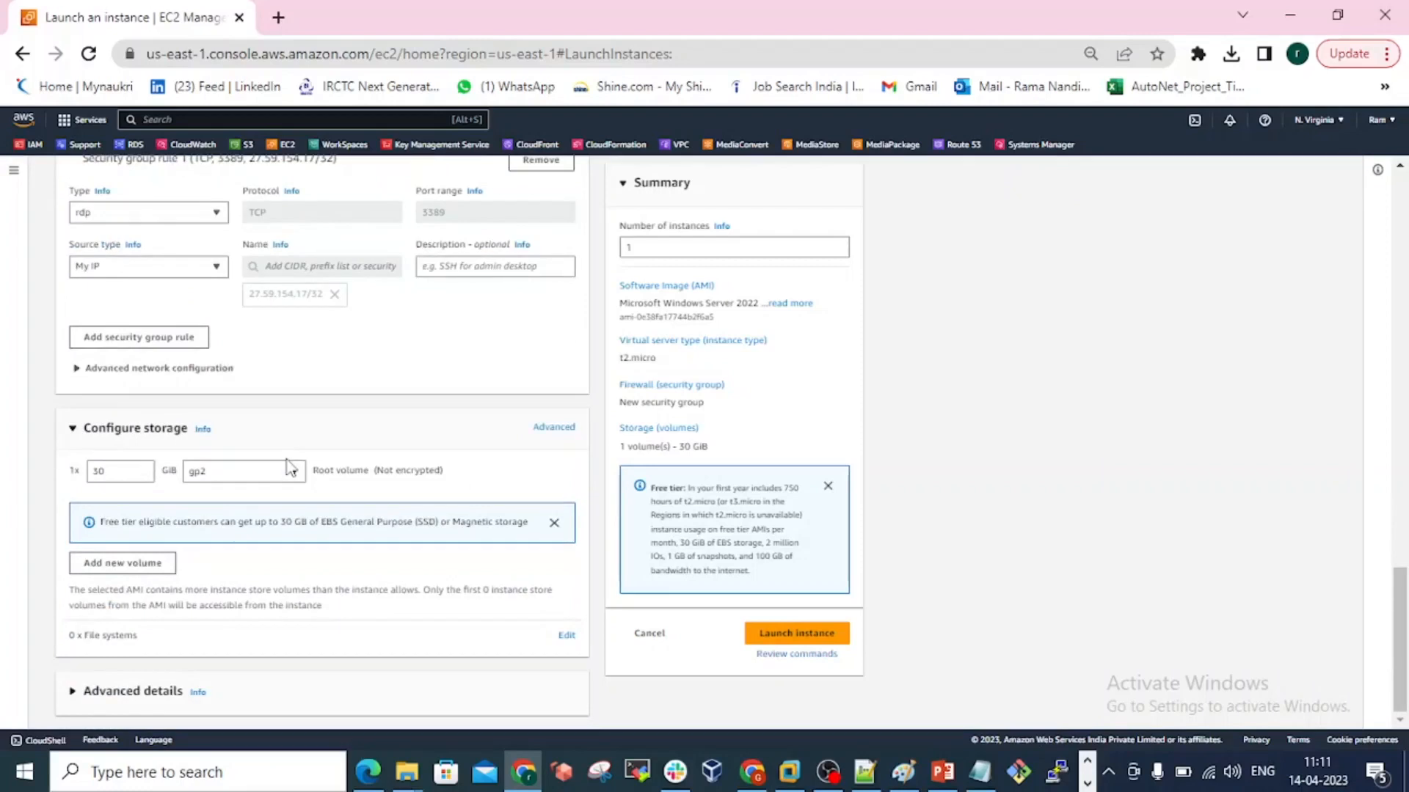
{"action": "left_click", "coordinate": [167, 701]}
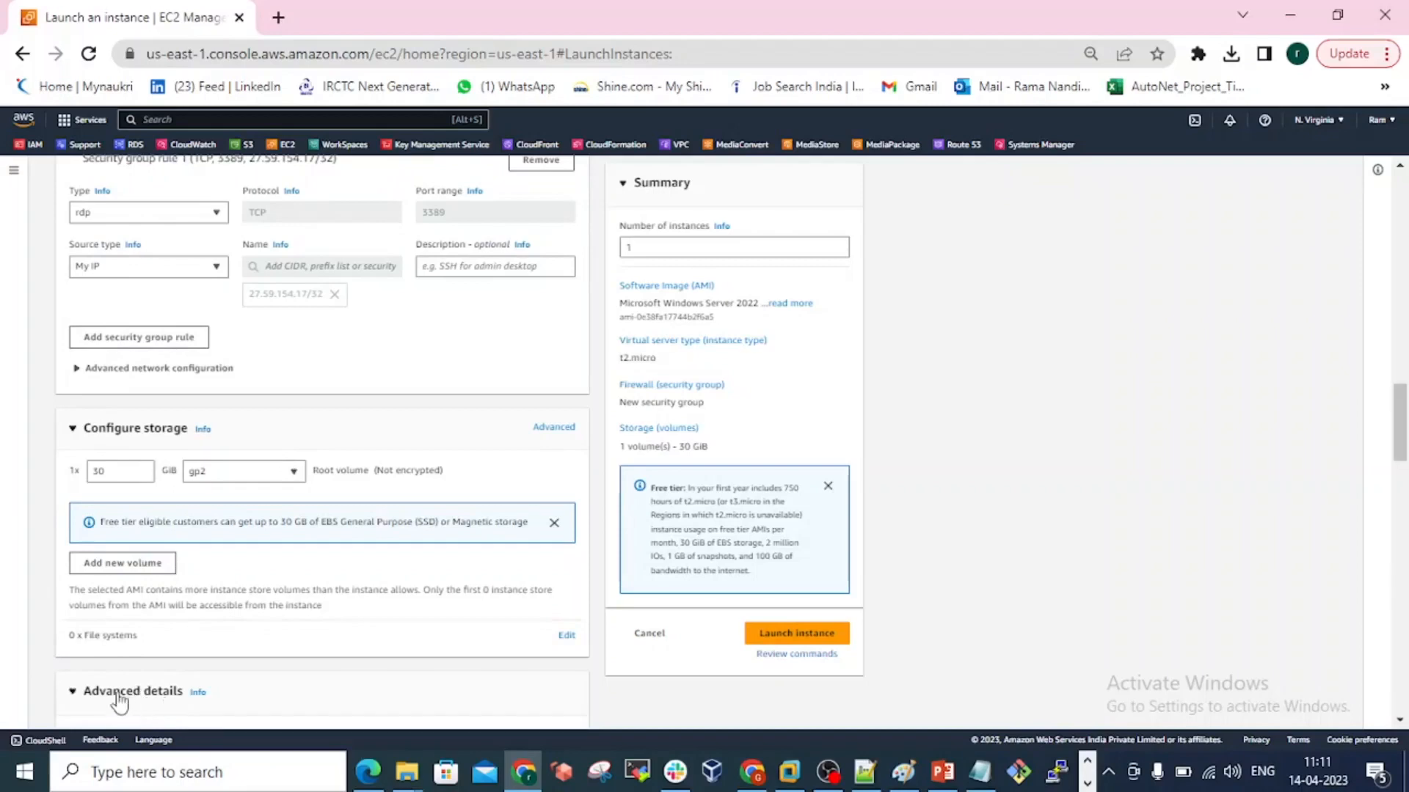
{"action": "scroll", "coordinate": [176, 660], "scroll_direction": "down", "scroll_amount": 8}
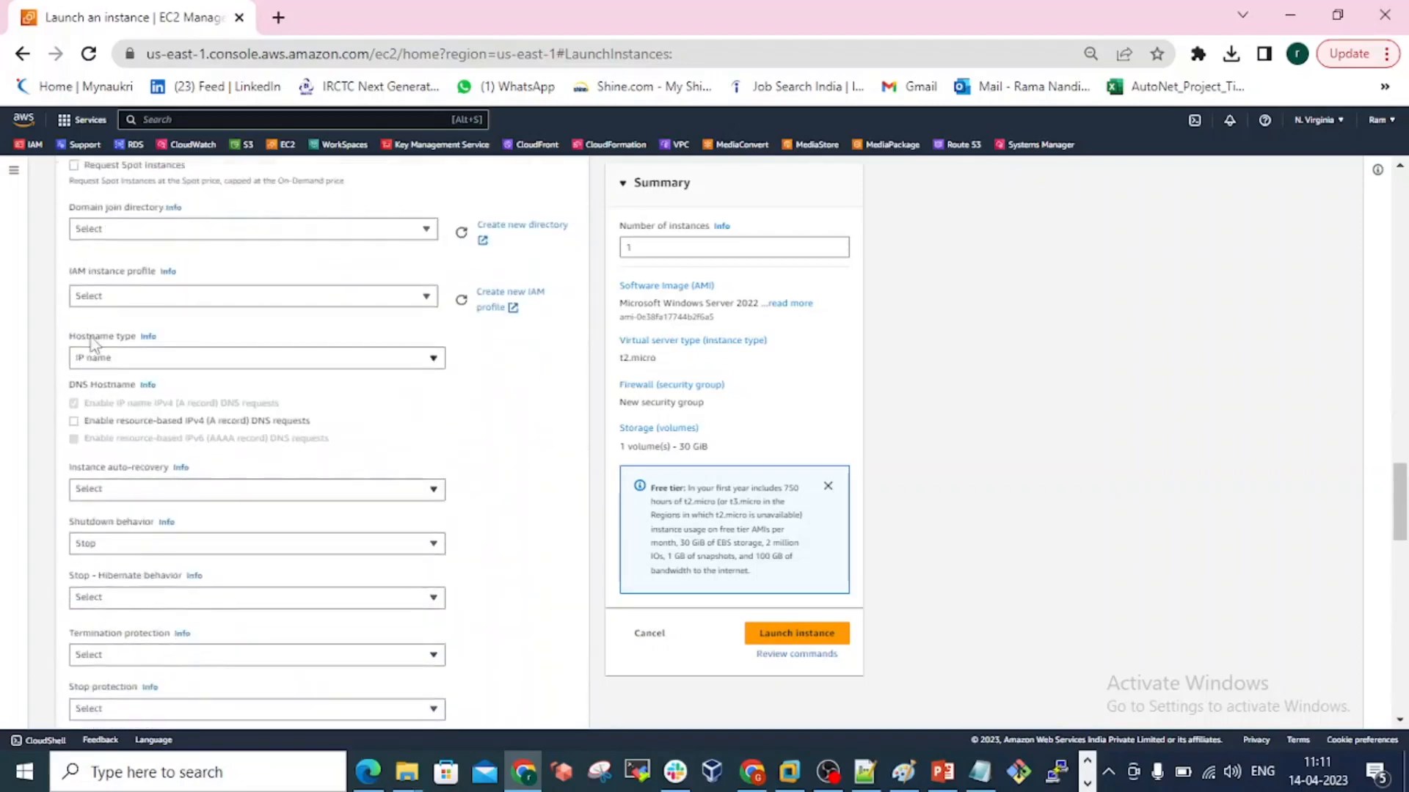
{"action": "scroll", "coordinate": [165, 396], "scroll_direction": "down", "scroll_amount": 2}
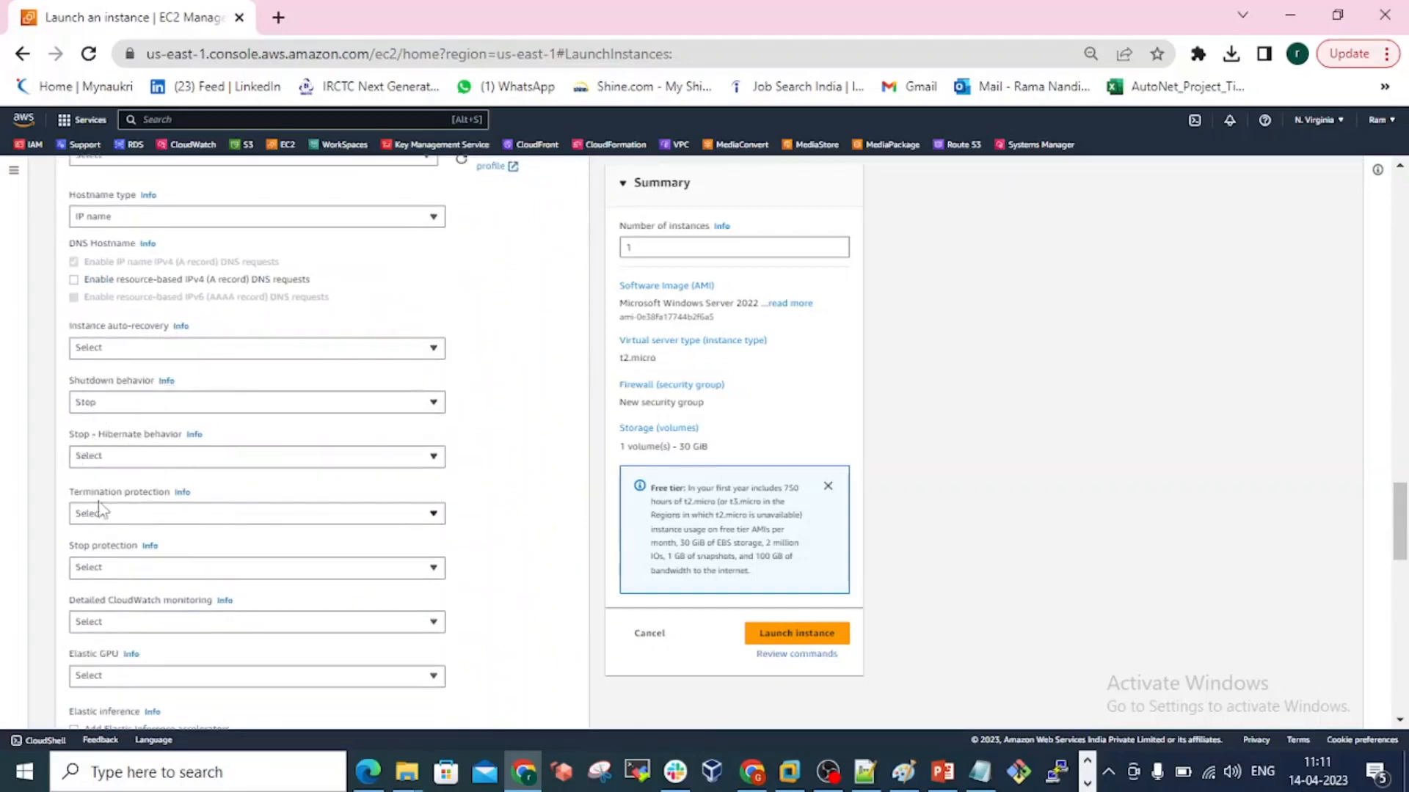
{"action": "scroll", "coordinate": [128, 566], "scroll_direction": "down", "scroll_amount": 4}
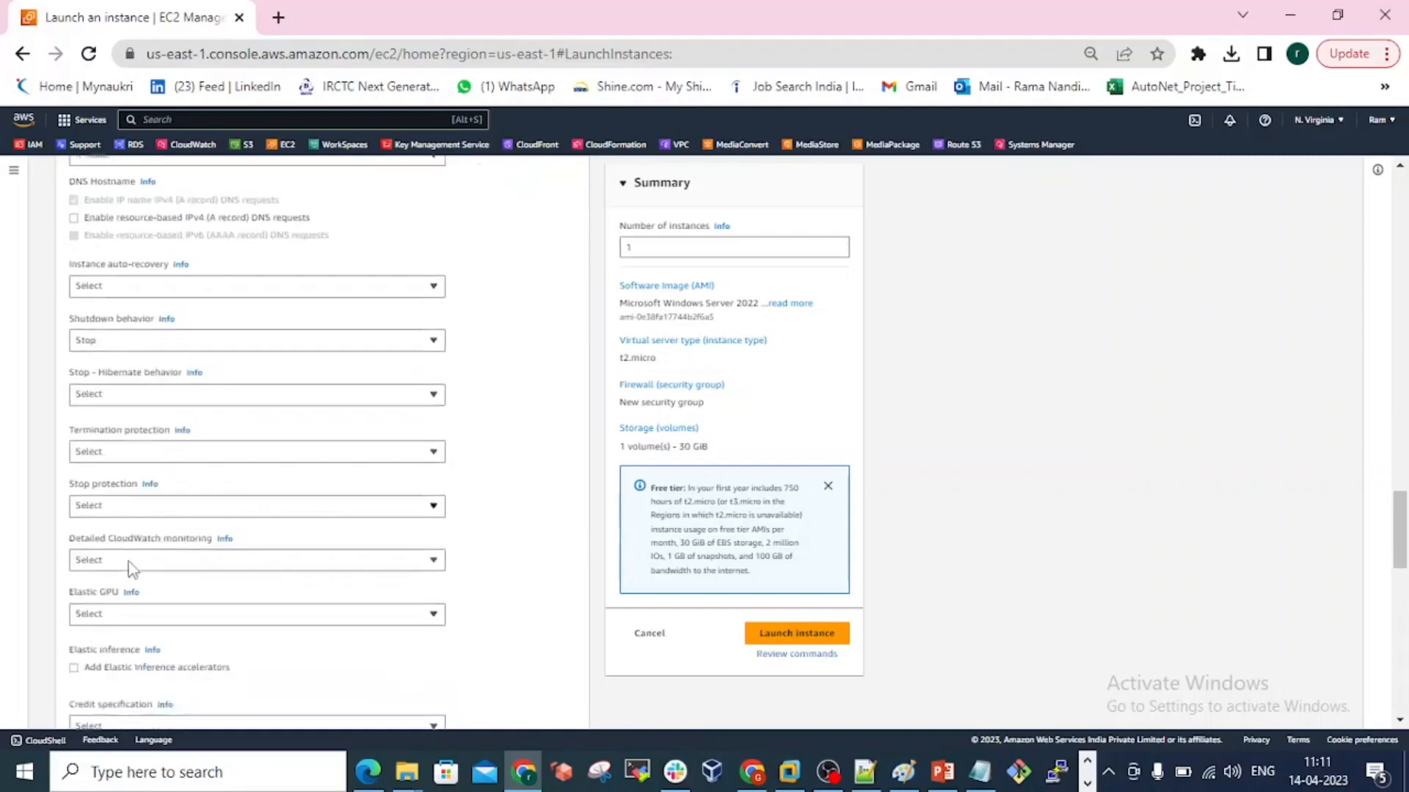
{"action": "scroll", "coordinate": [130, 569], "scroll_direction": "down", "scroll_amount": 5}
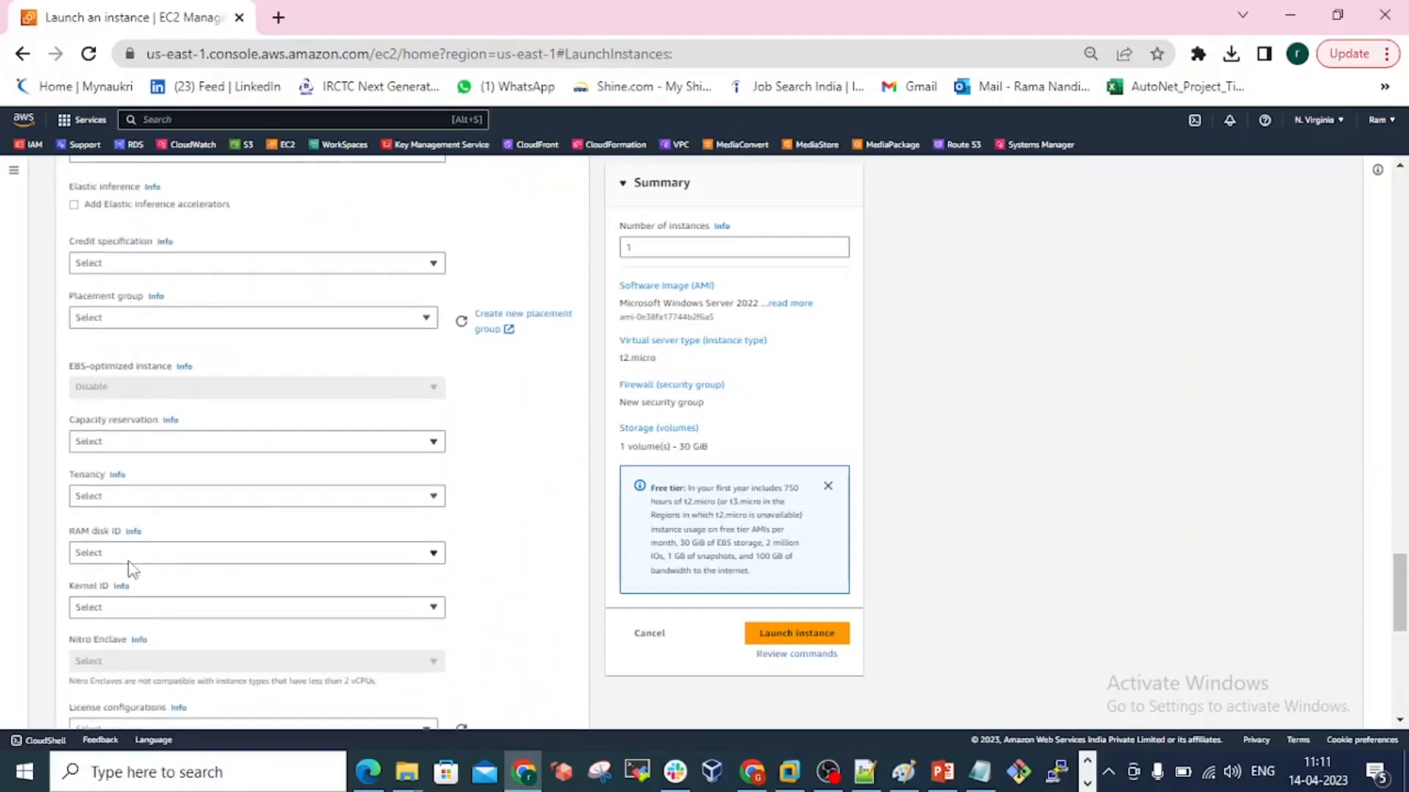
{"action": "scroll", "coordinate": [131, 569], "scroll_direction": "down", "scroll_amount": 6}
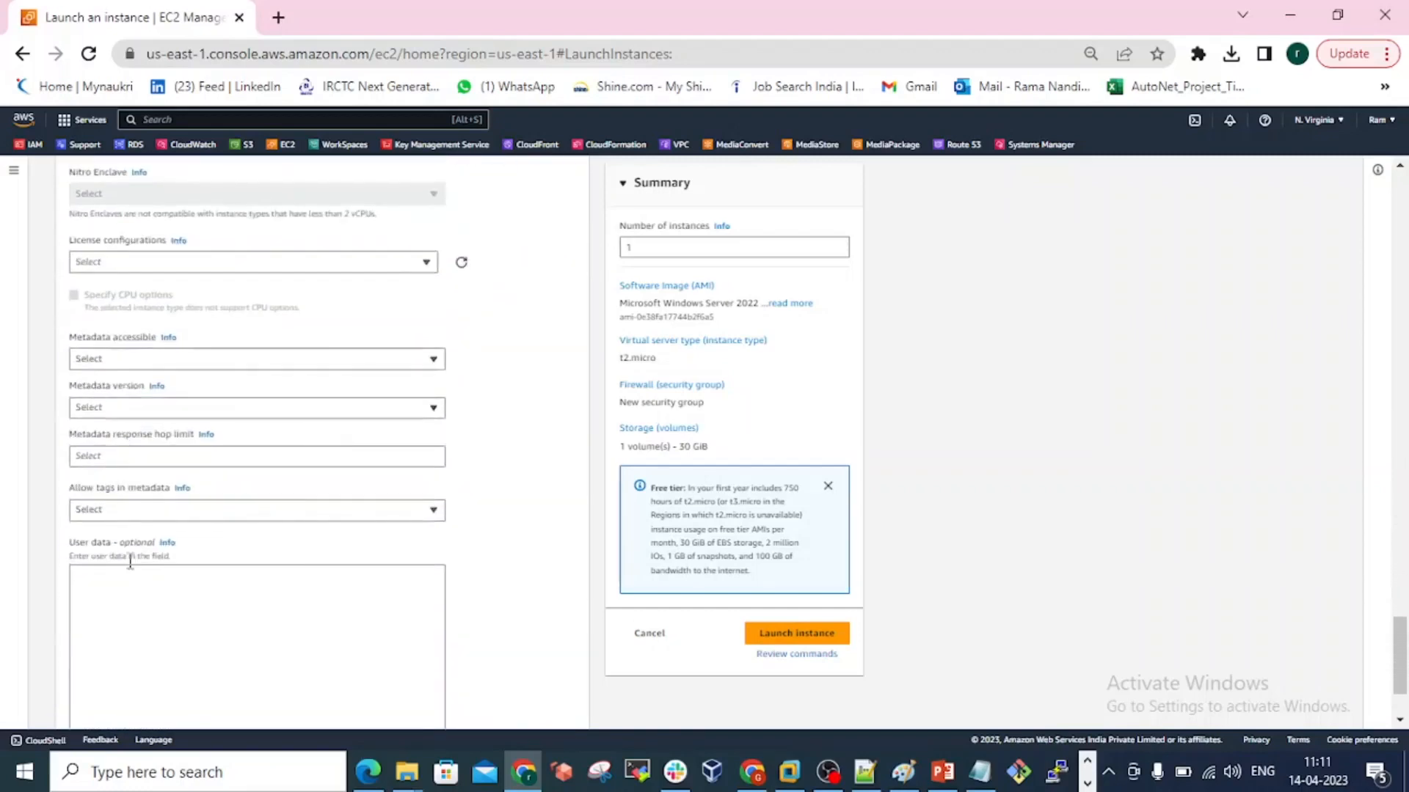
{"action": "scroll", "coordinate": [236, 356], "scroll_direction": "up", "scroll_amount": 7}
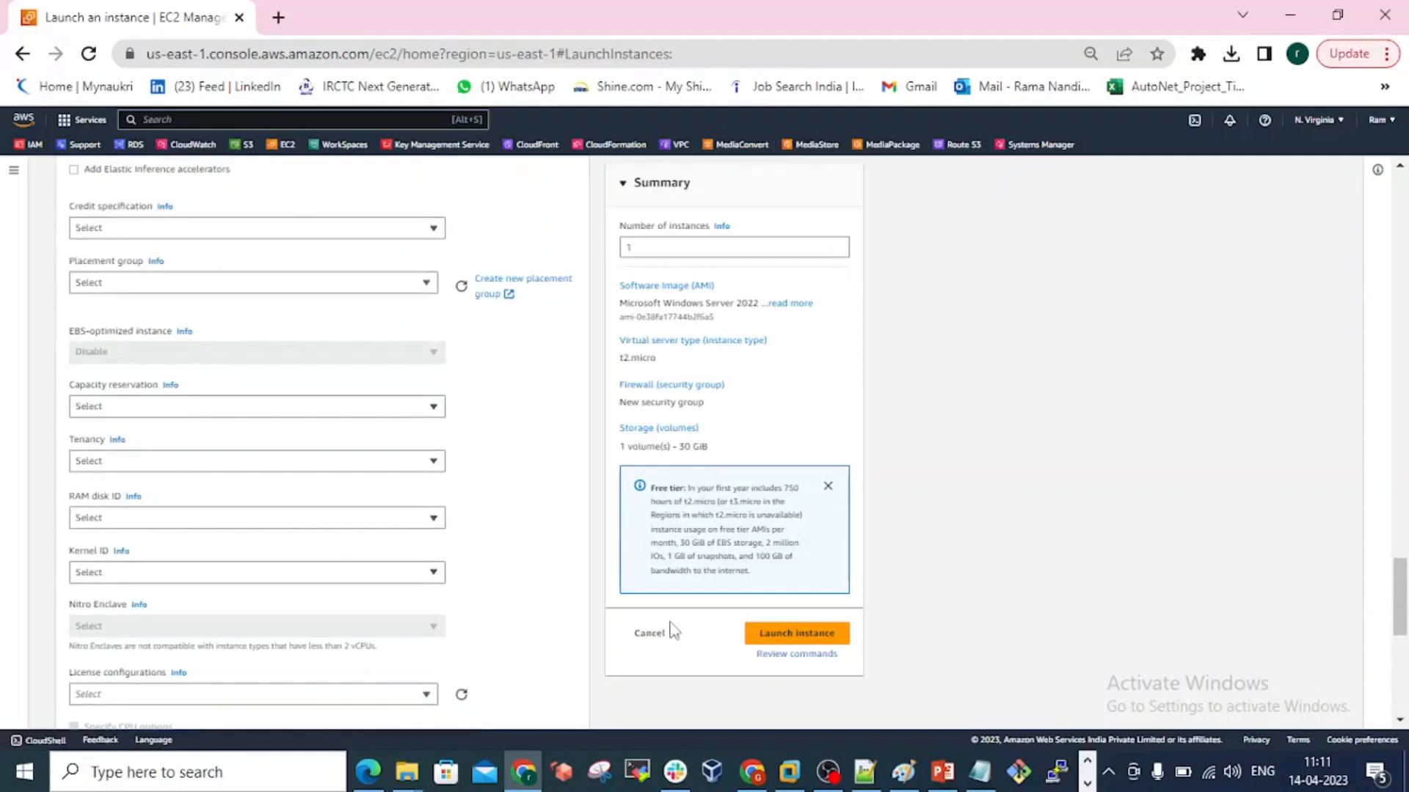
Launch the configured instance and show the reloaded list of all EC2 instances.
{"action": "left_click", "coordinate": [795, 633]}
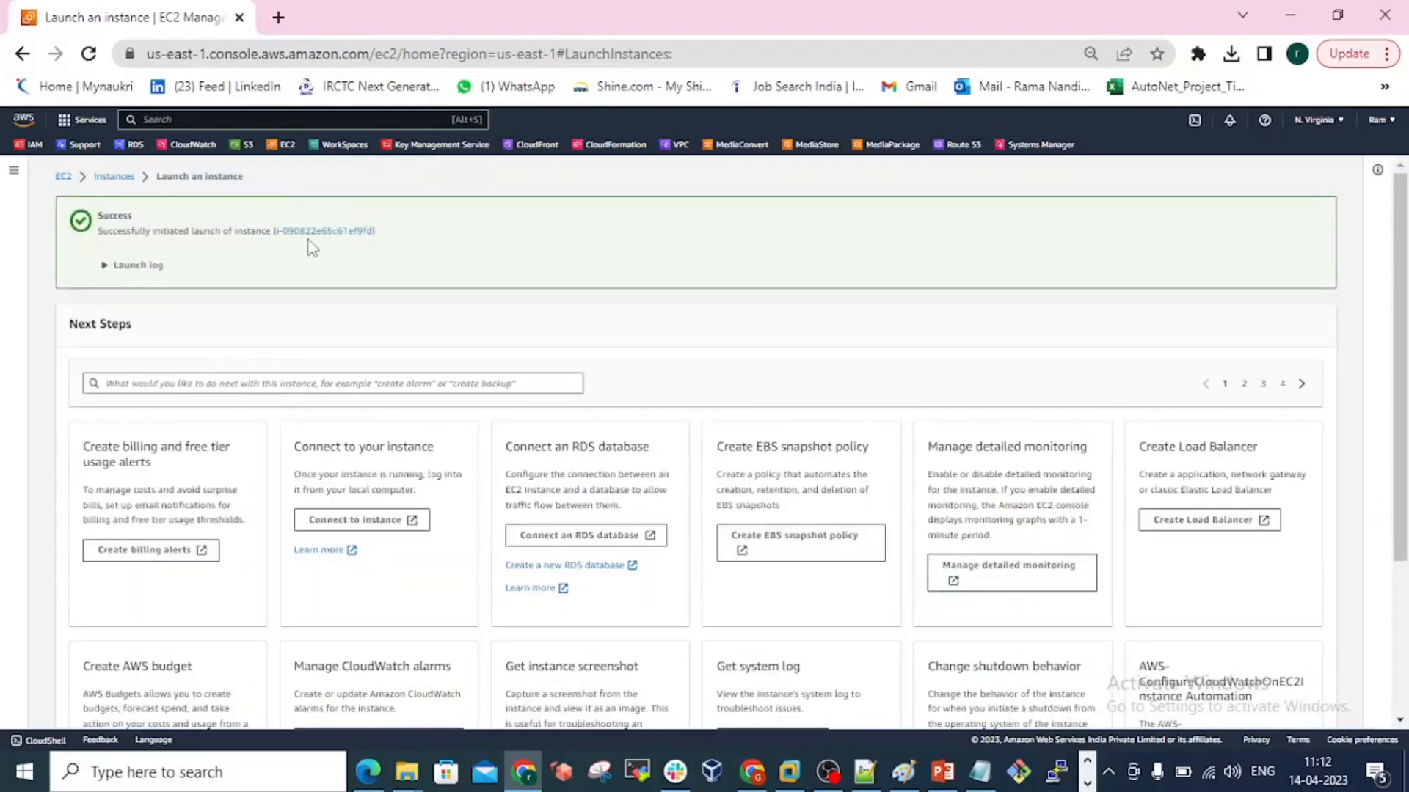
{"action": "scroll", "coordinate": [278, 364], "scroll_direction": "down", "scroll_amount": 3}
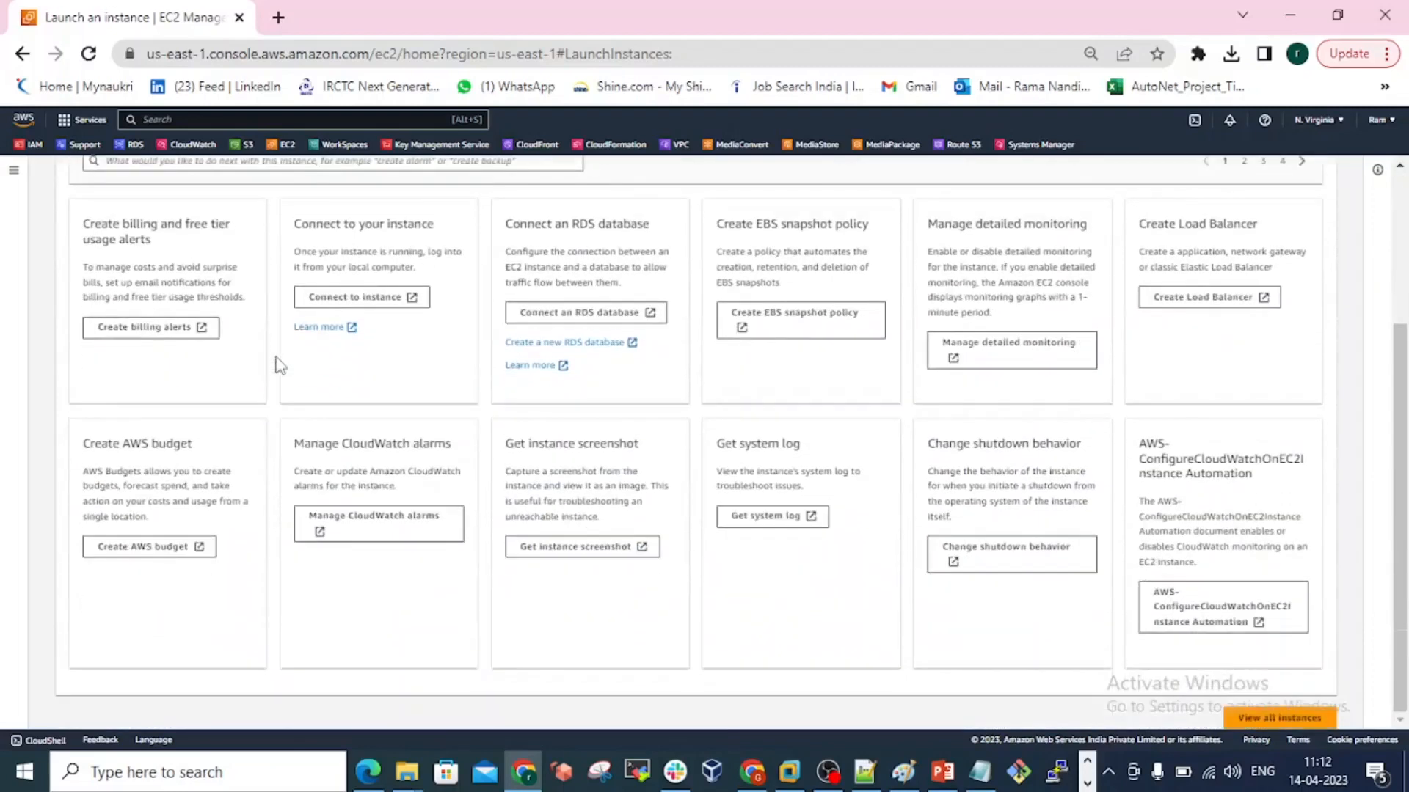
{"action": "left_click", "coordinate": [1275, 723]}
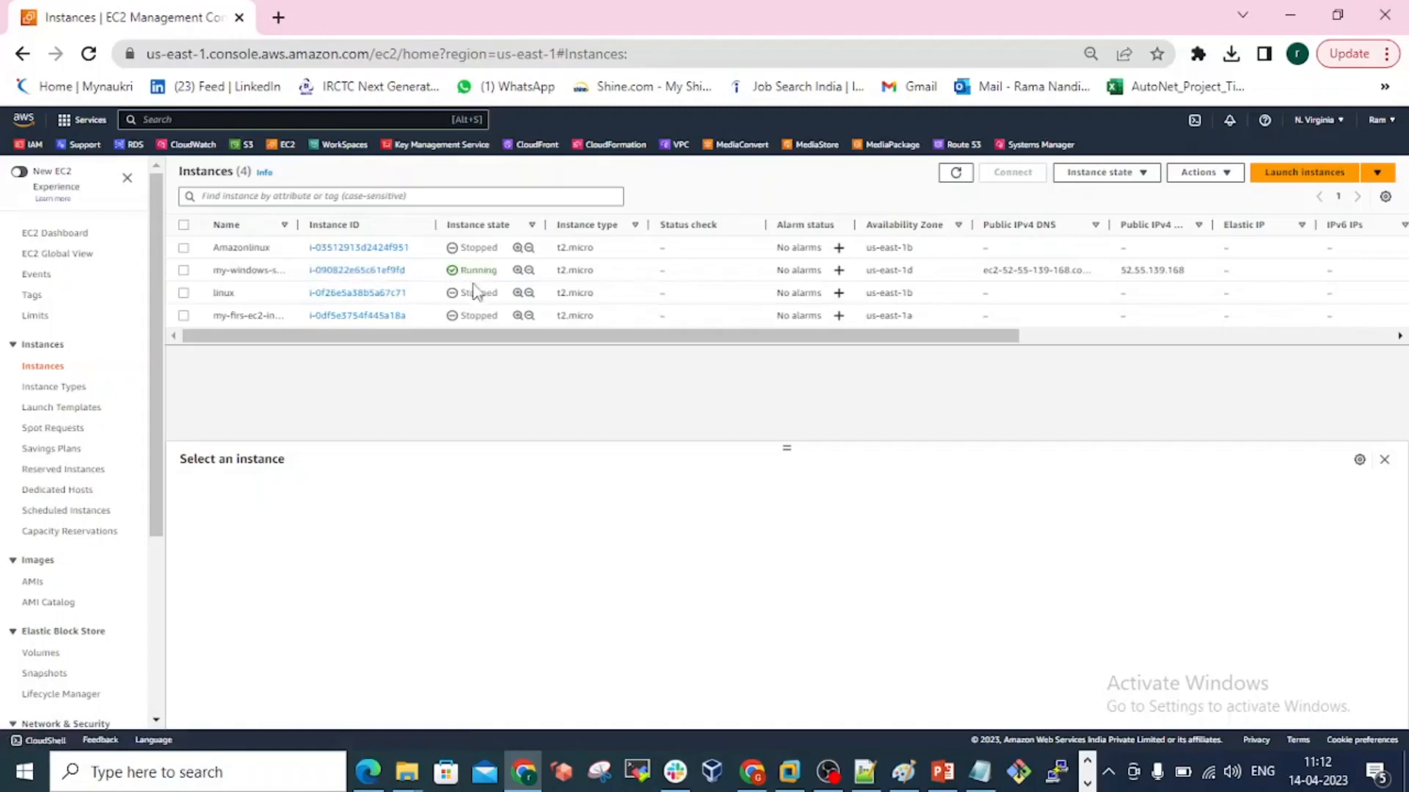
{"action": "left_click", "coordinate": [86, 59]}
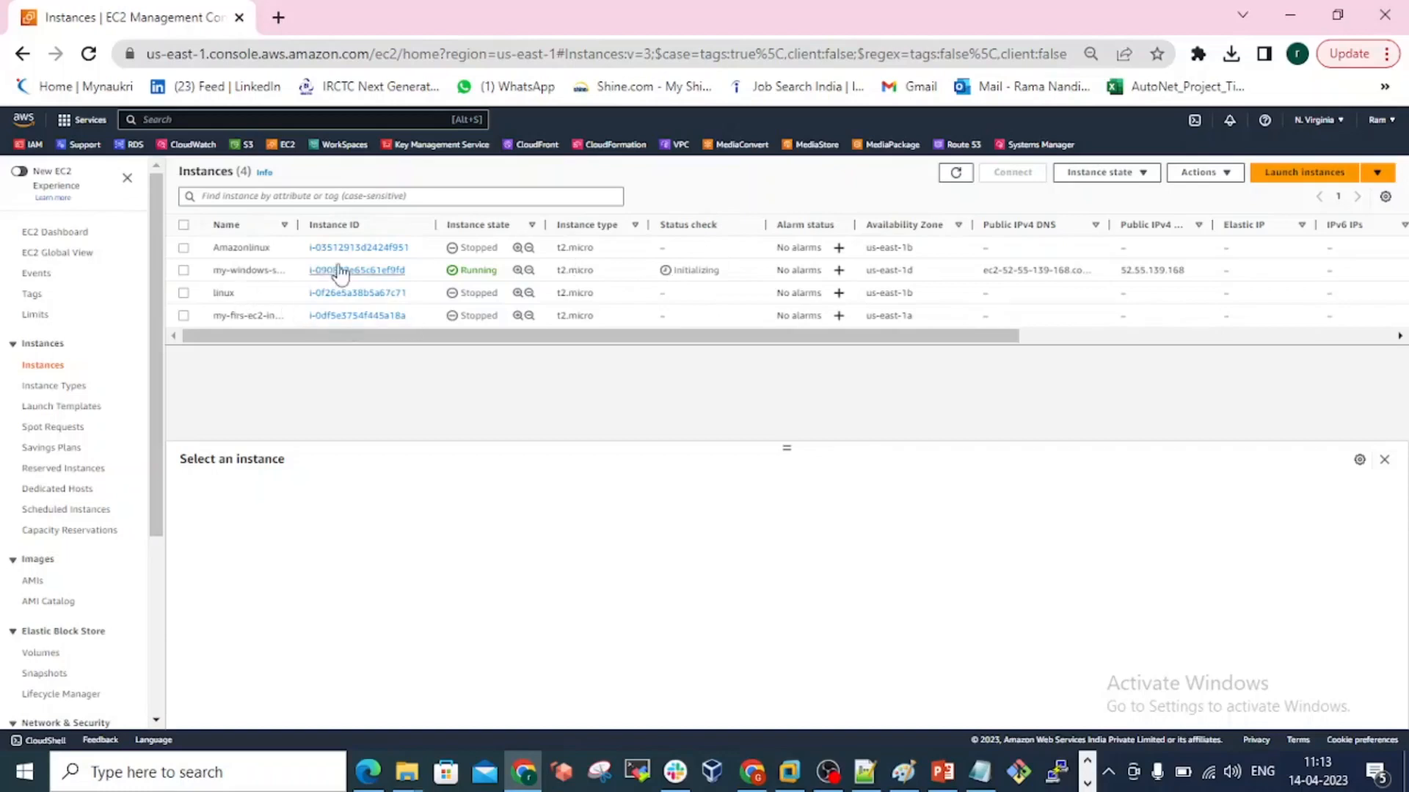
Select my-windows-server, enlarge its information pane and examine the instance summary with its IP addresses, VPC and subnet.
{"action": "left_click", "coordinate": [184, 272]}
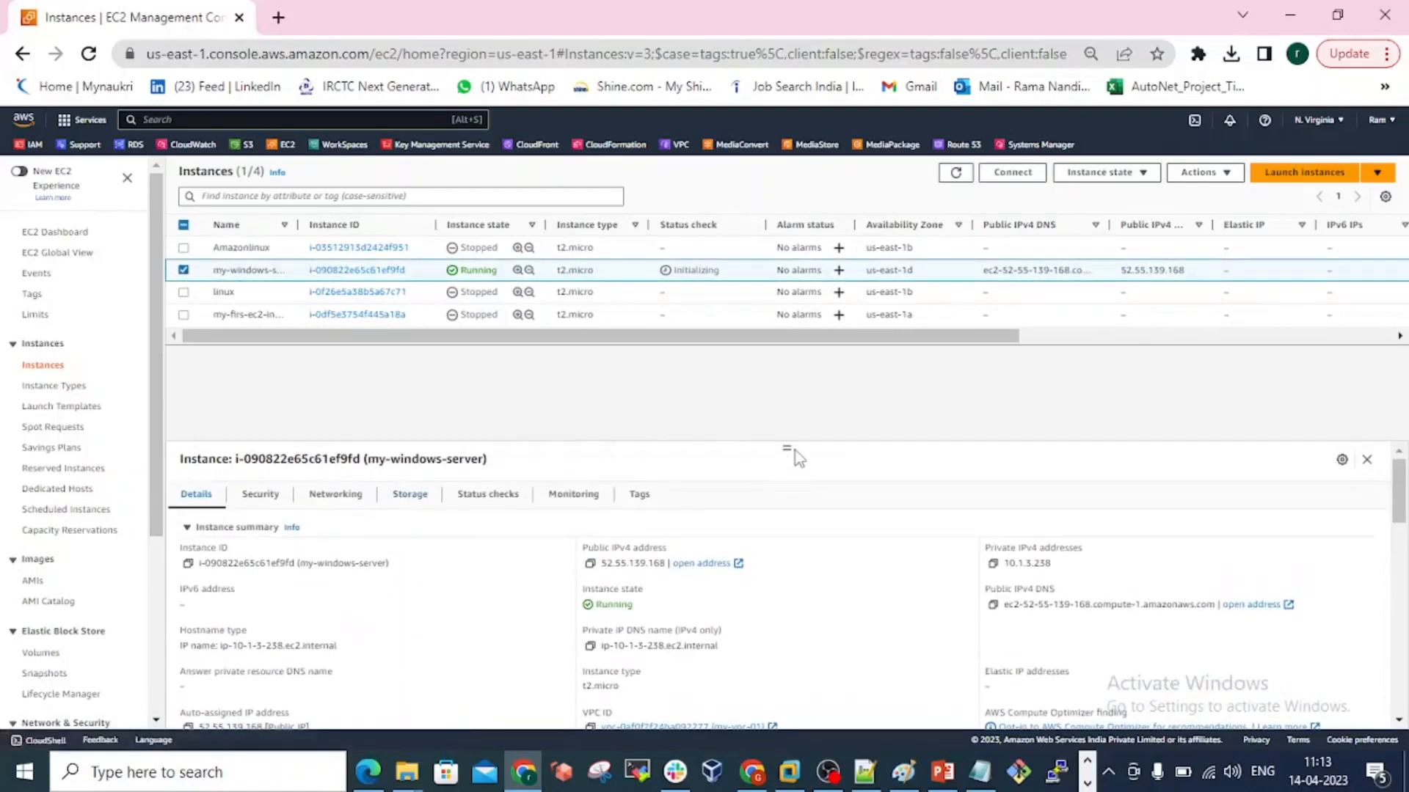
{"action": "left_click_drag", "start_coordinate": [789, 450], "coordinate": [788, 357]}
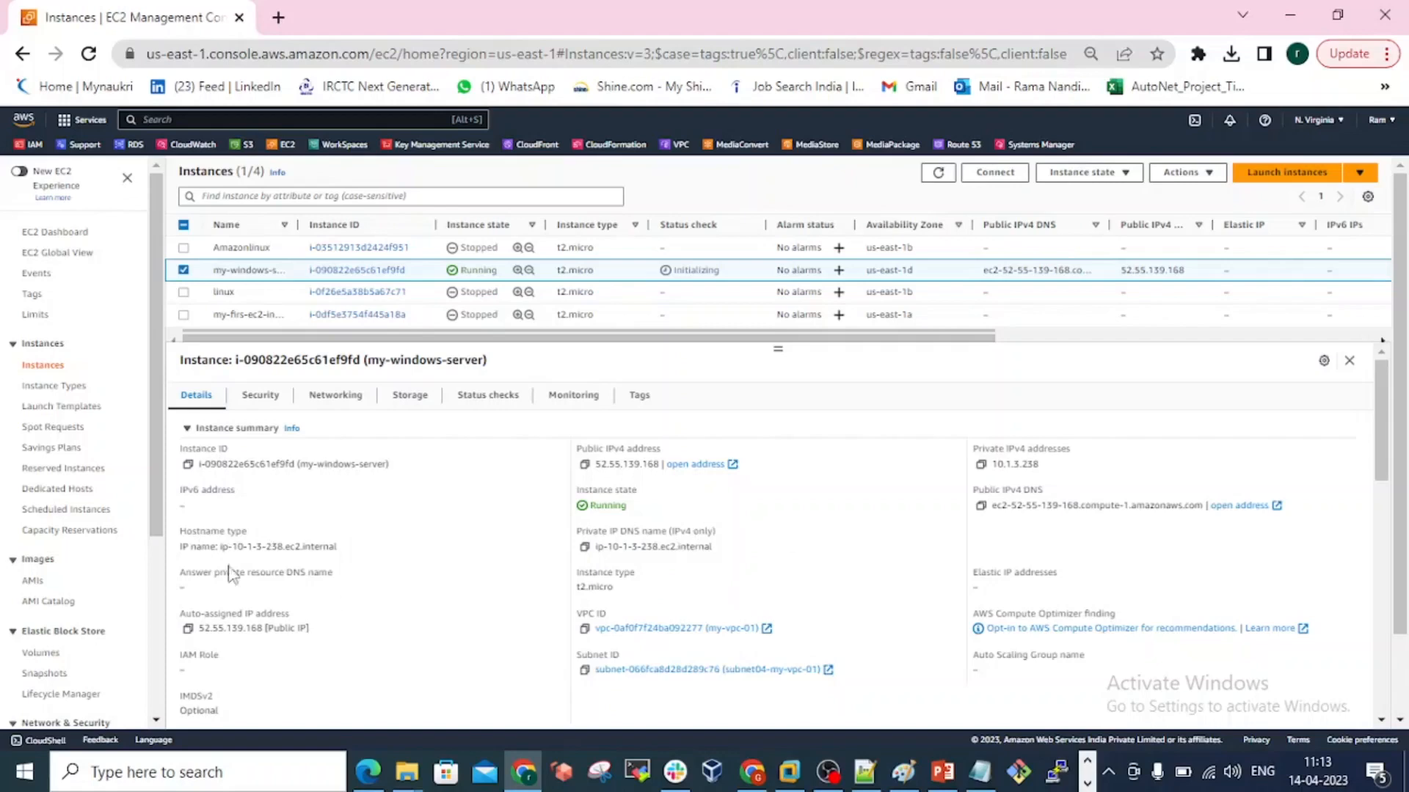
{"action": "scroll", "coordinate": [322, 569], "scroll_direction": "down", "scroll_amount": 2}
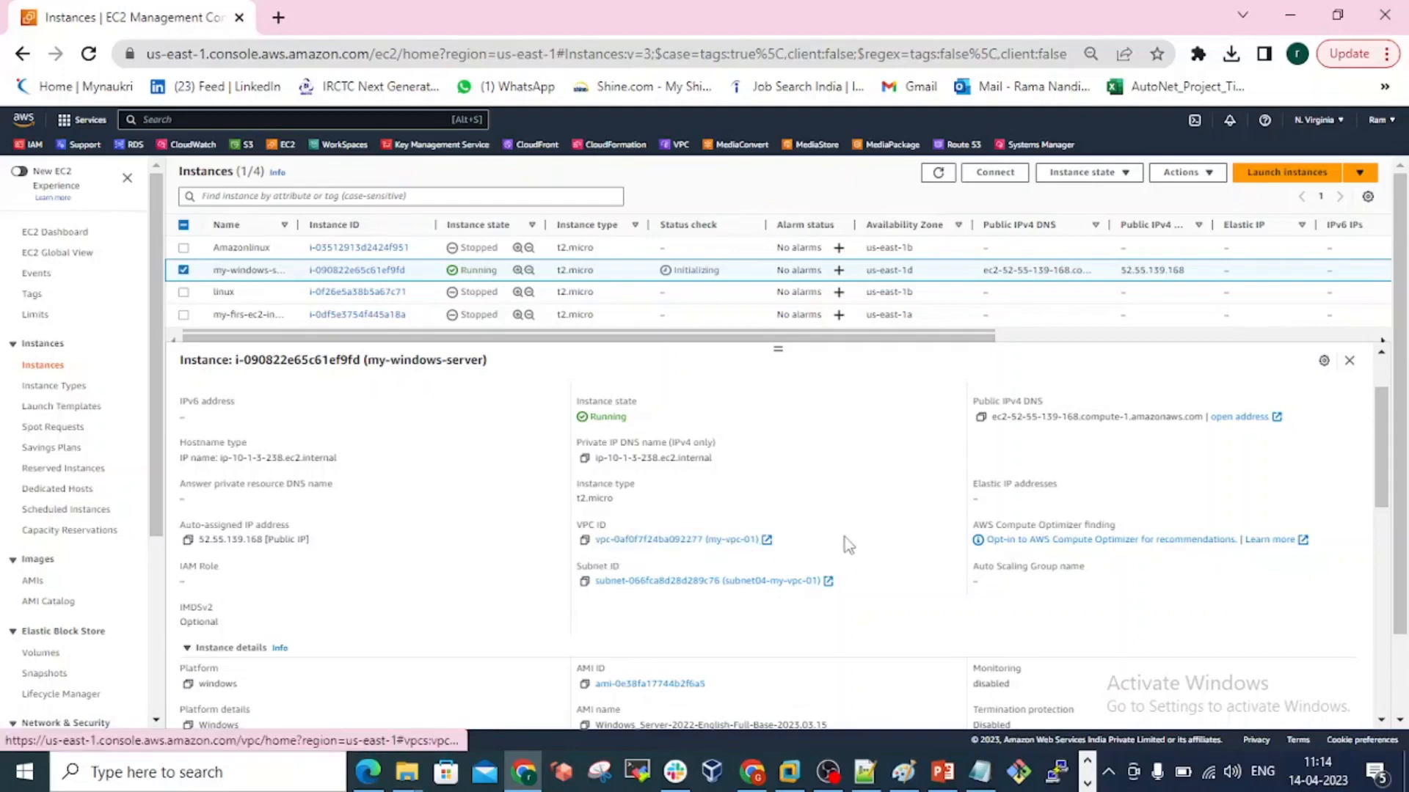
{"action": "scroll", "coordinate": [1045, 514], "scroll_direction": "down", "scroll_amount": 2}
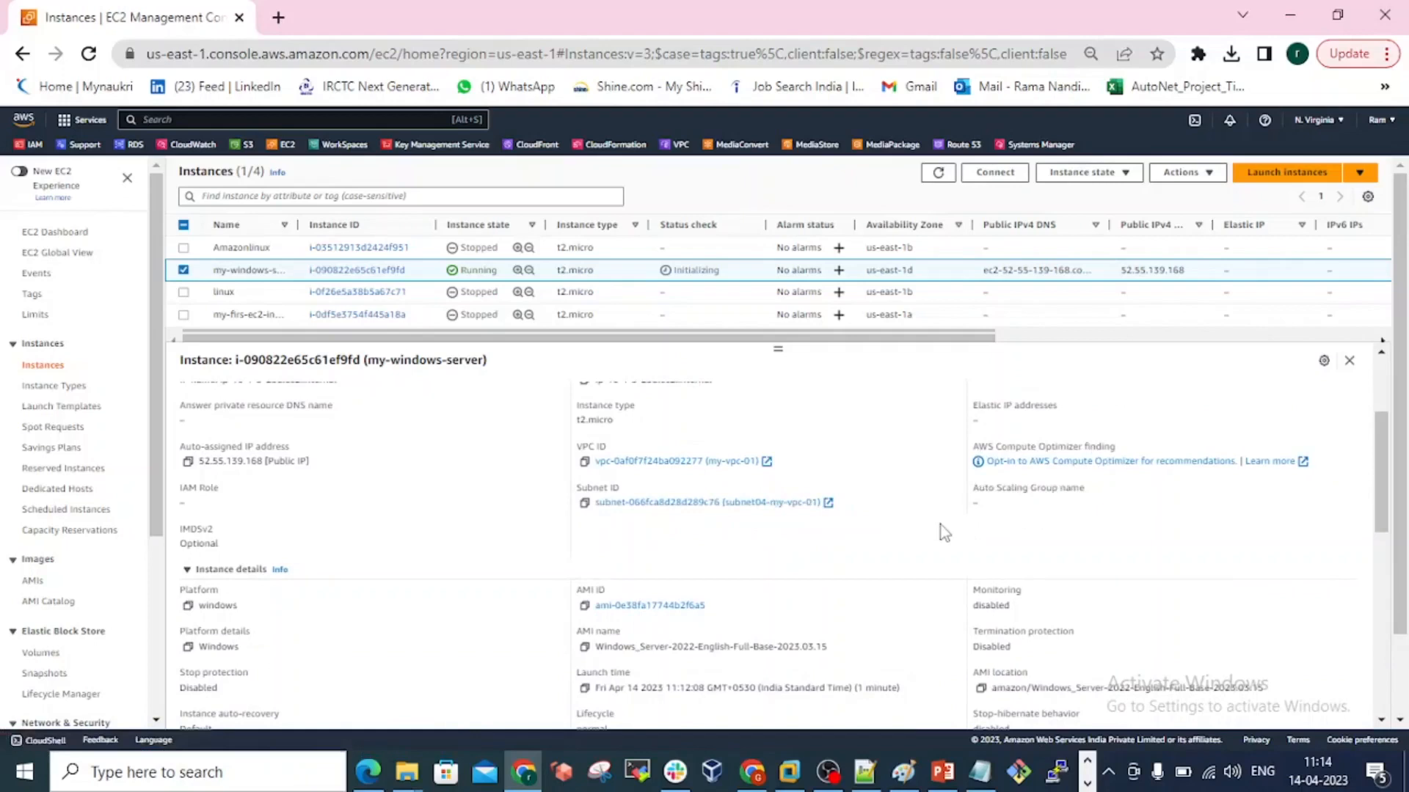
Examine my-windows-server's instance details, including platform, AMI and key pair, plus its host and placement group, capacity reservation and accelerators.
{"action": "scroll", "coordinate": [447, 626], "scroll_direction": "down", "scroll_amount": 2}
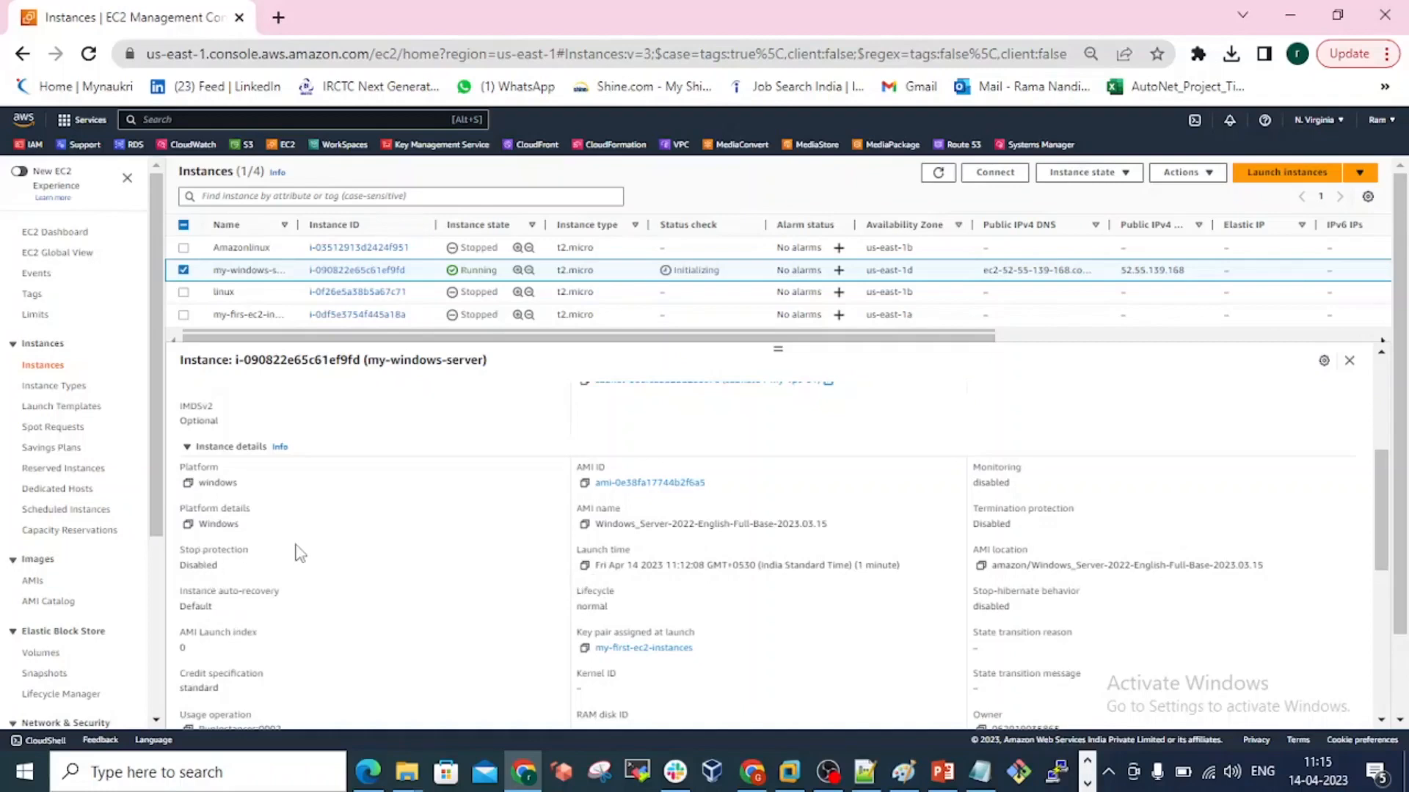
{"action": "scroll", "coordinate": [300, 554], "scroll_direction": "down", "scroll_amount": 2}
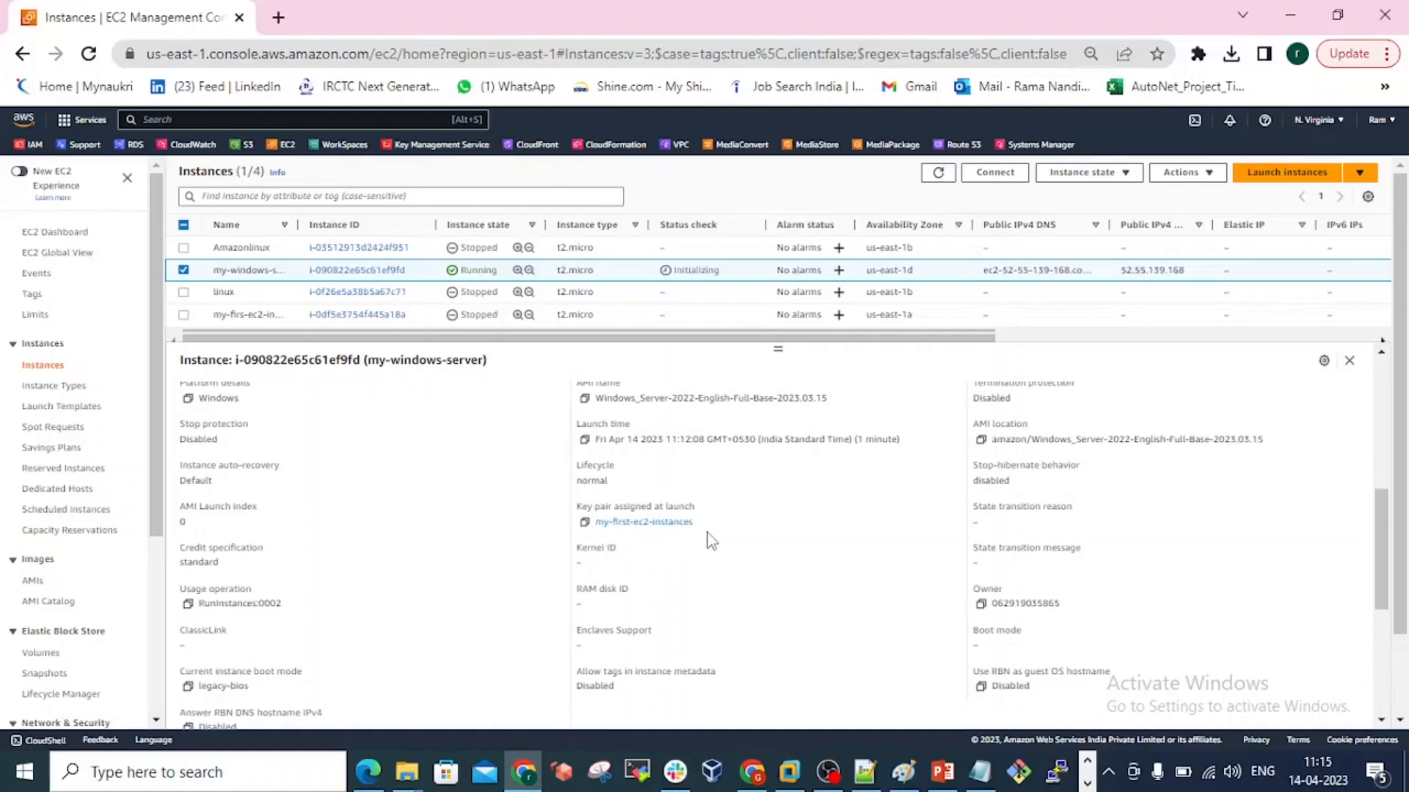
{"action": "scroll", "coordinate": [713, 534], "scroll_direction": "down", "scroll_amount": 2}
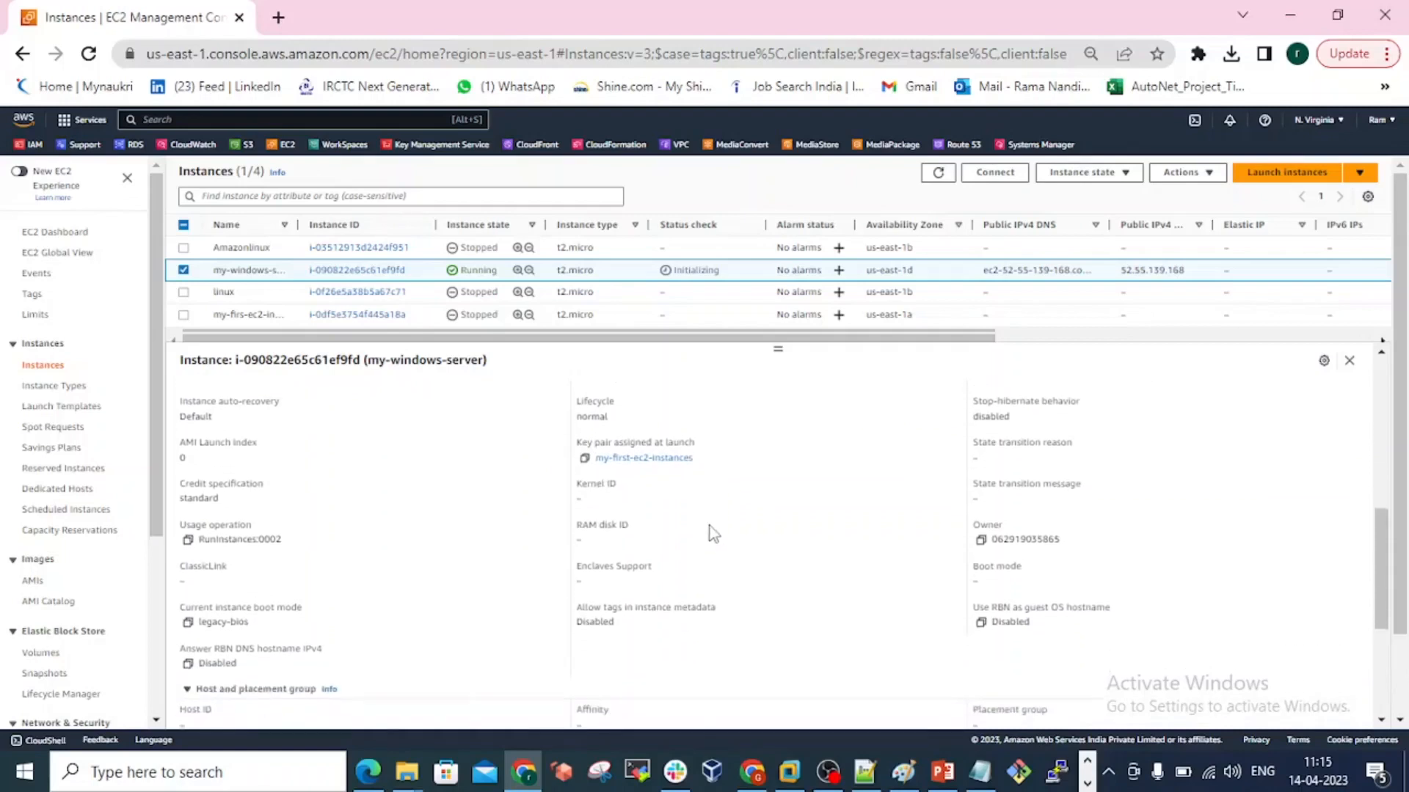
{"action": "scroll", "coordinate": [713, 533], "scroll_direction": "down", "scroll_amount": 3}
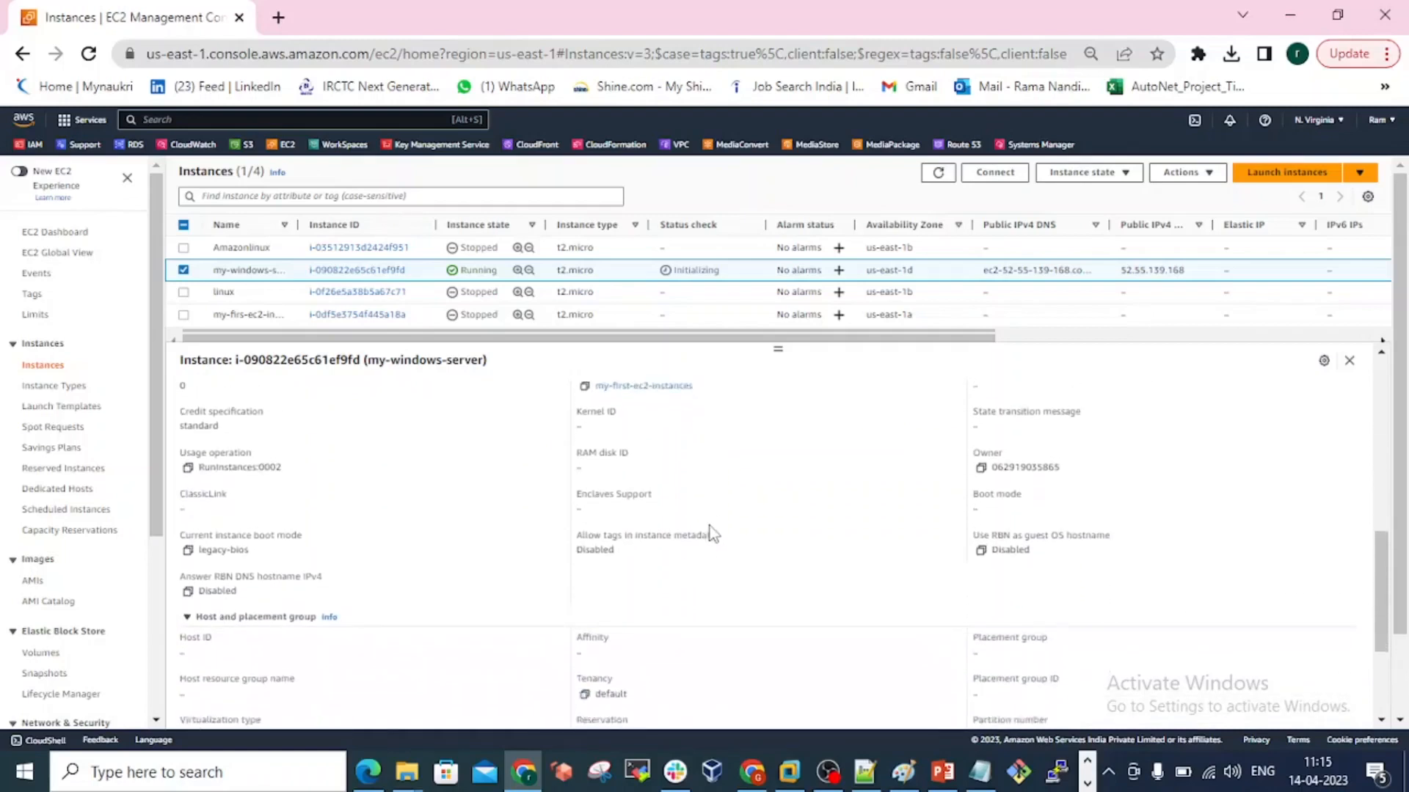
{"action": "scroll", "coordinate": [713, 533], "scroll_direction": "down", "scroll_amount": 2}
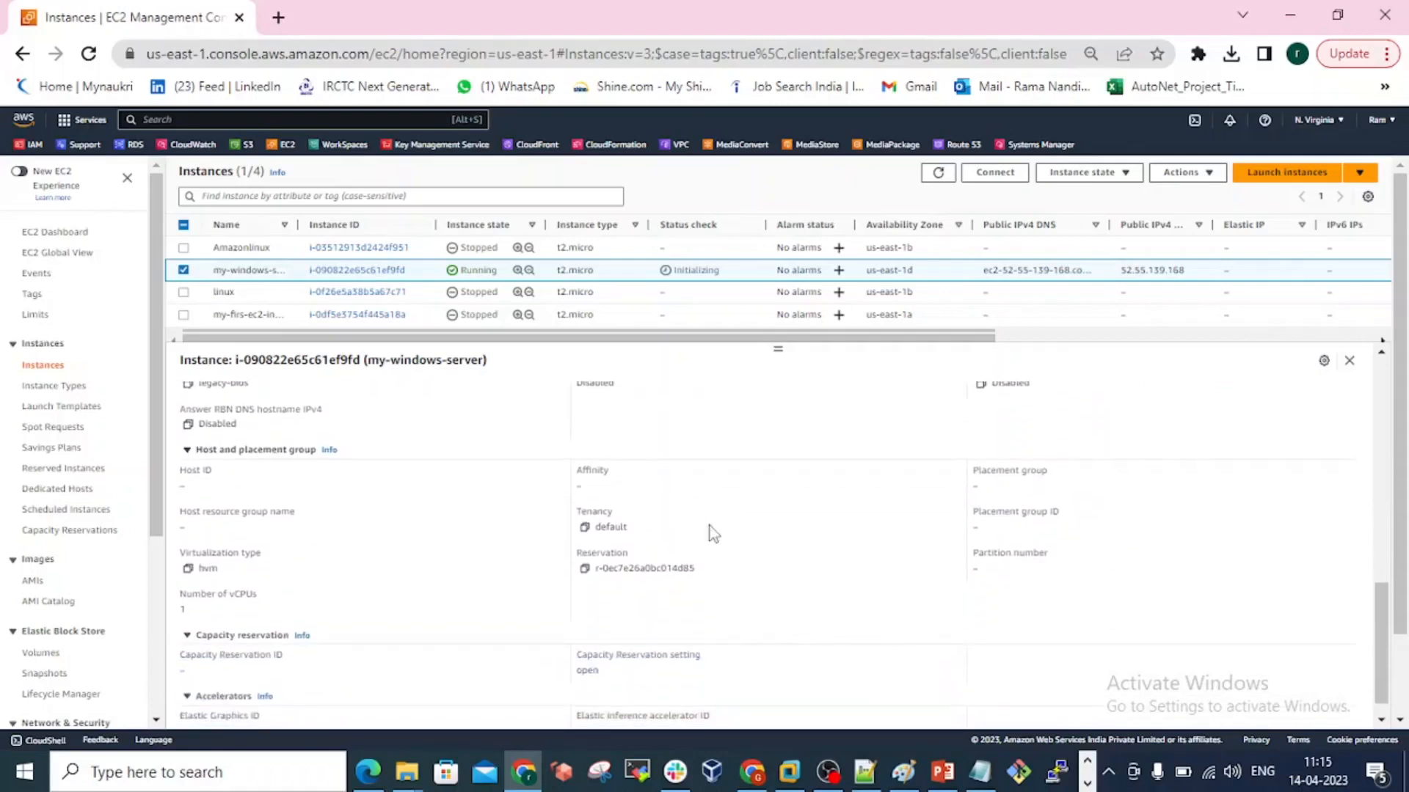
{"action": "scroll", "coordinate": [431, 593], "scroll_direction": "down", "scroll_amount": 1}
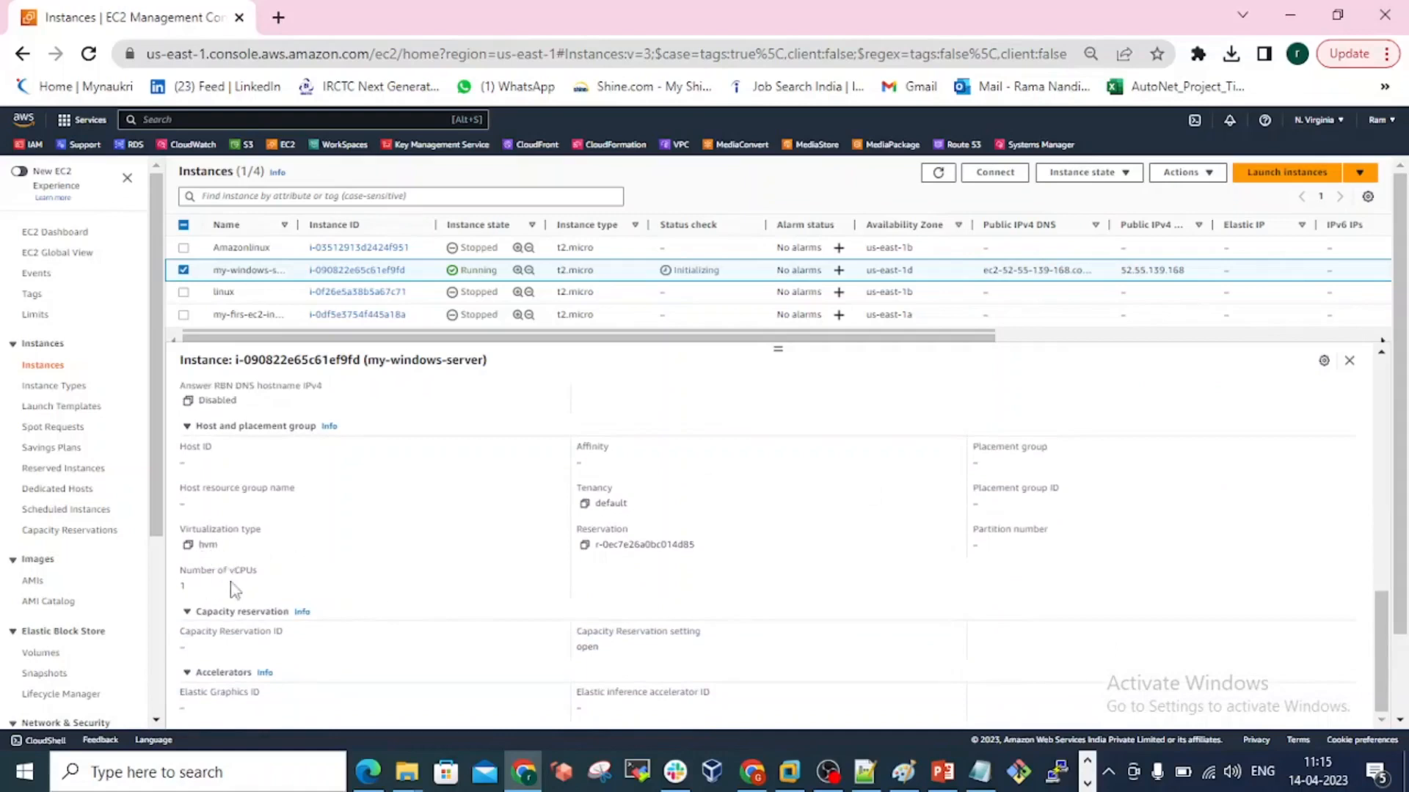
{"action": "left_click", "coordinate": [187, 613]}
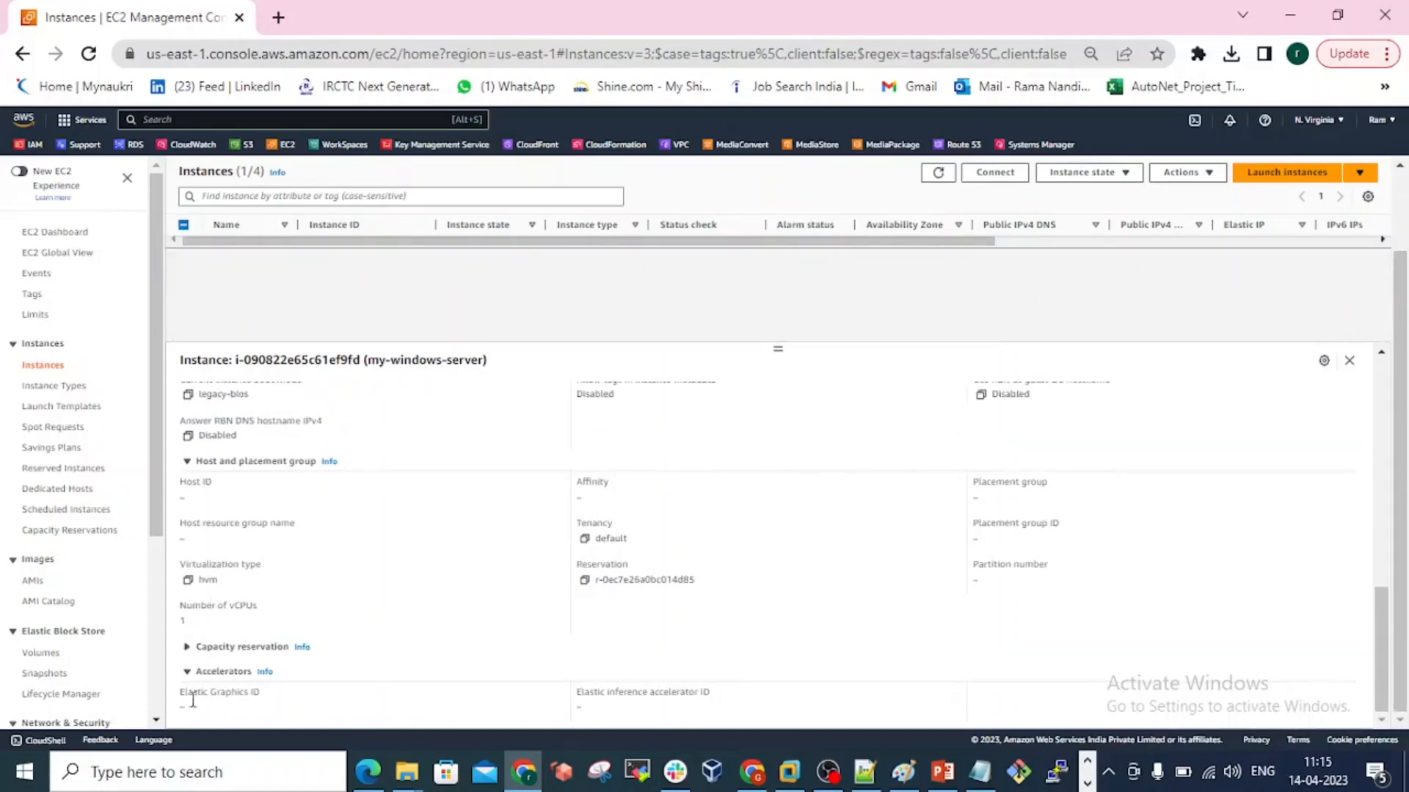
{"action": "left_click", "coordinate": [187, 647]}
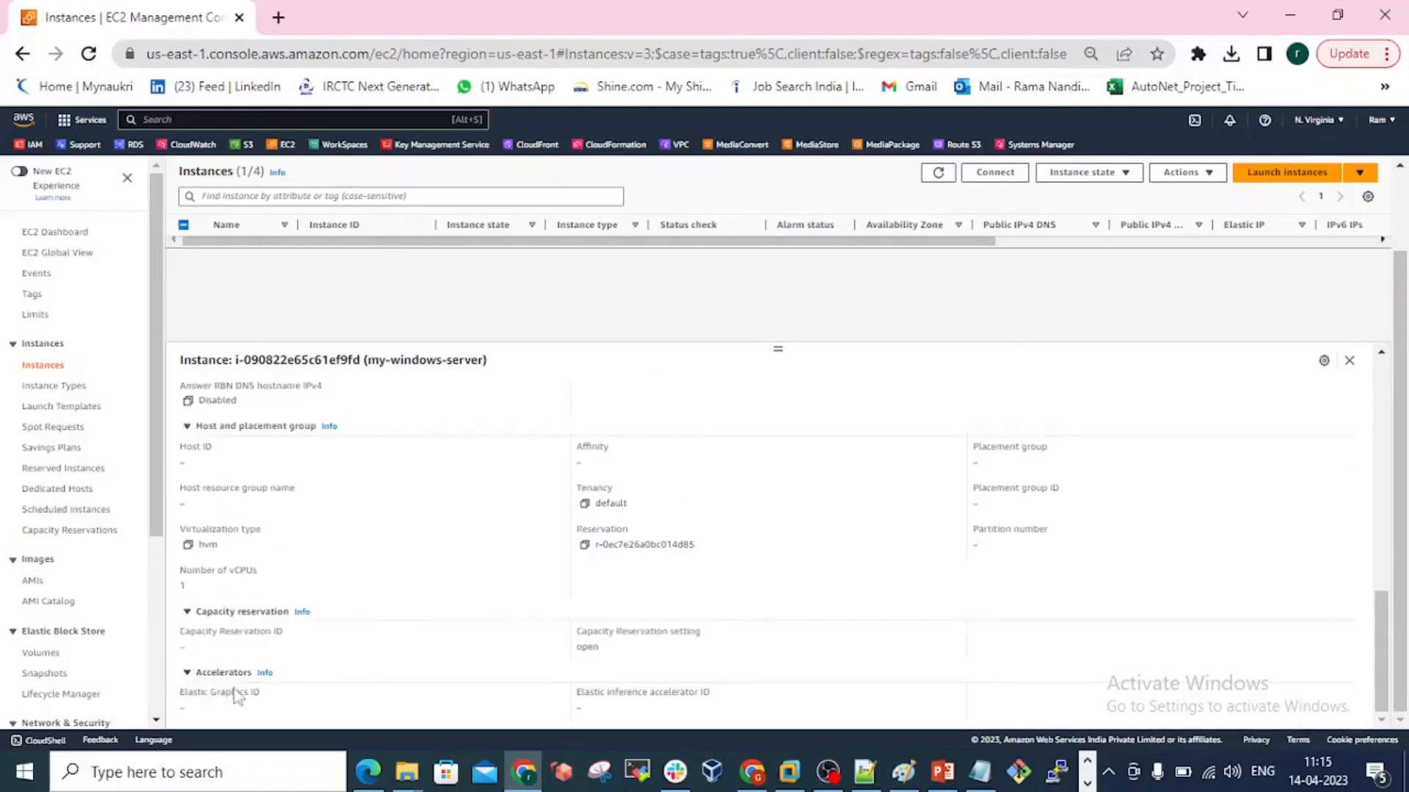
{"action": "scroll", "coordinate": [443, 699], "scroll_direction": "up", "scroll_amount": 15}
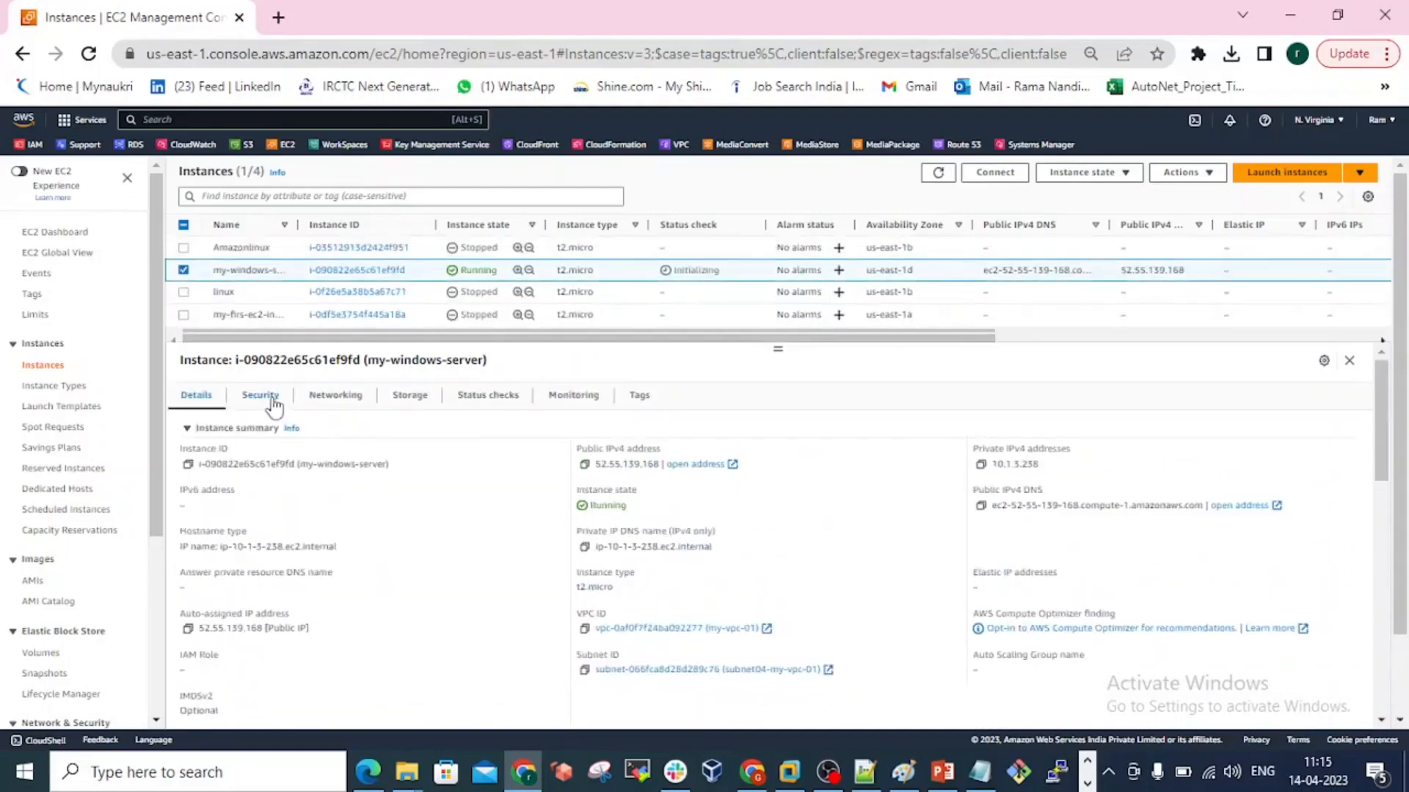
Examine the security details of my-windows-server, including its security group and the inbound and outbound rules.
{"action": "left_click", "coordinate": [272, 398]}
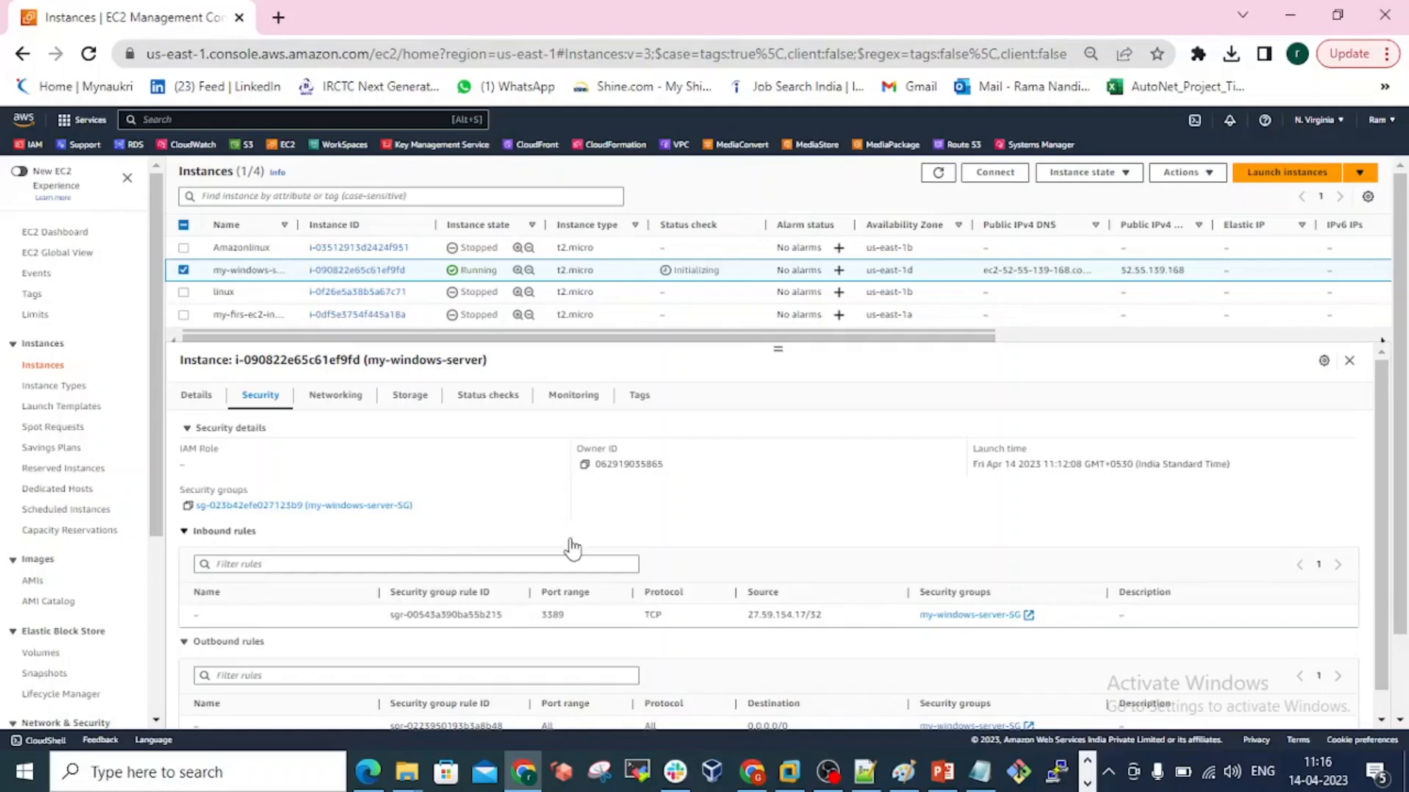
{"action": "scroll", "coordinate": [573, 548], "scroll_direction": "down", "scroll_amount": 1}
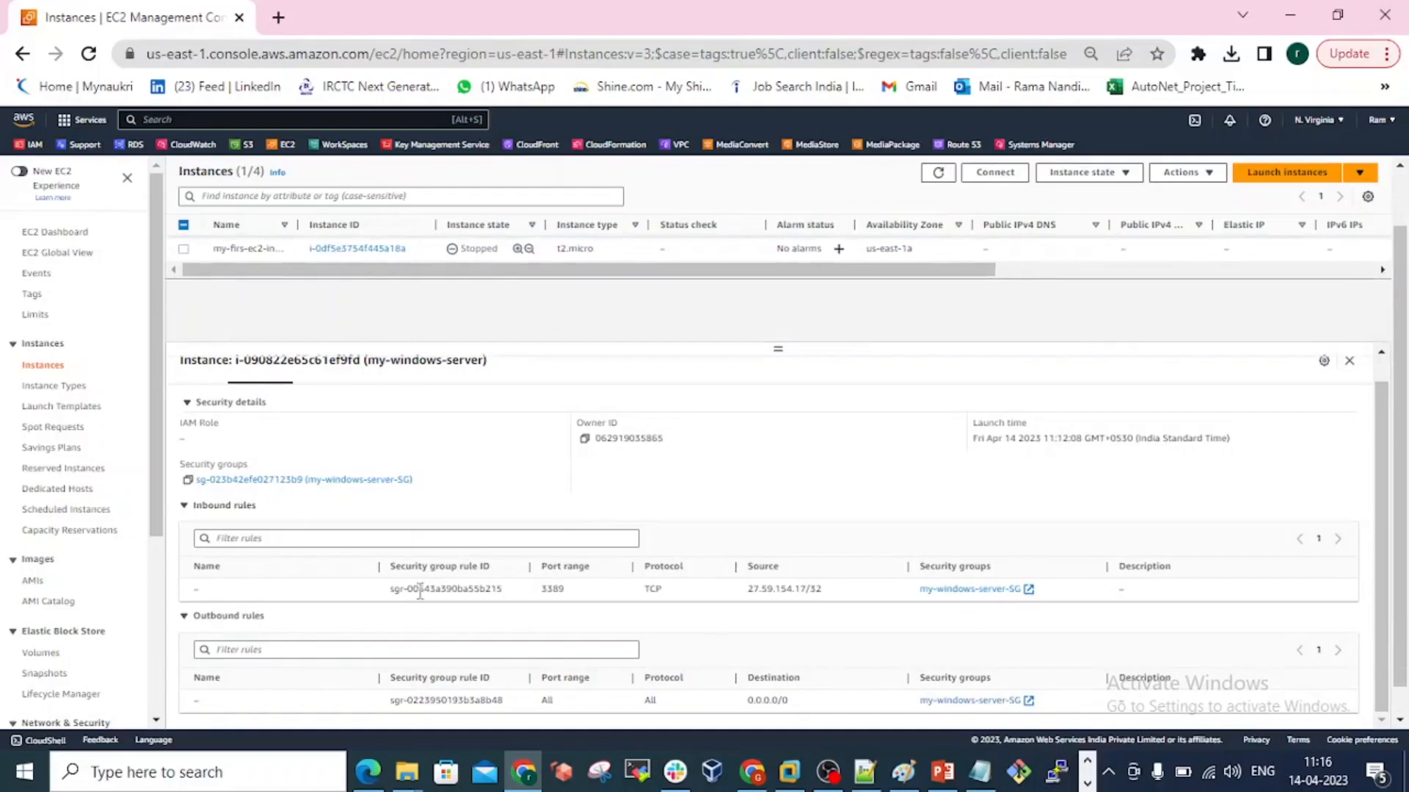
{"action": "left_click", "coordinate": [225, 532]}
{"action": "left_click", "coordinate": [224, 531]}
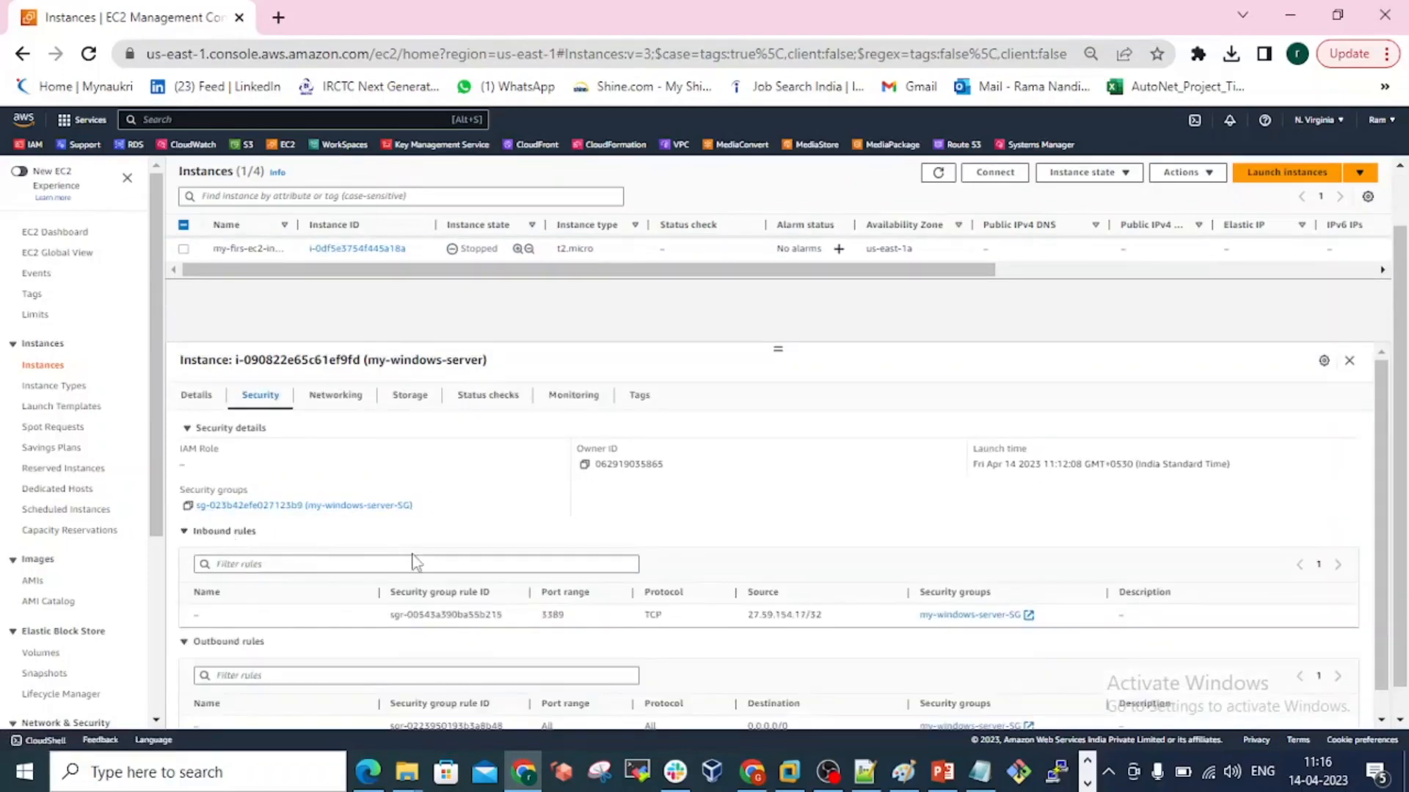
{"action": "scroll", "coordinate": [411, 561], "scroll_direction": "down", "scroll_amount": 1}
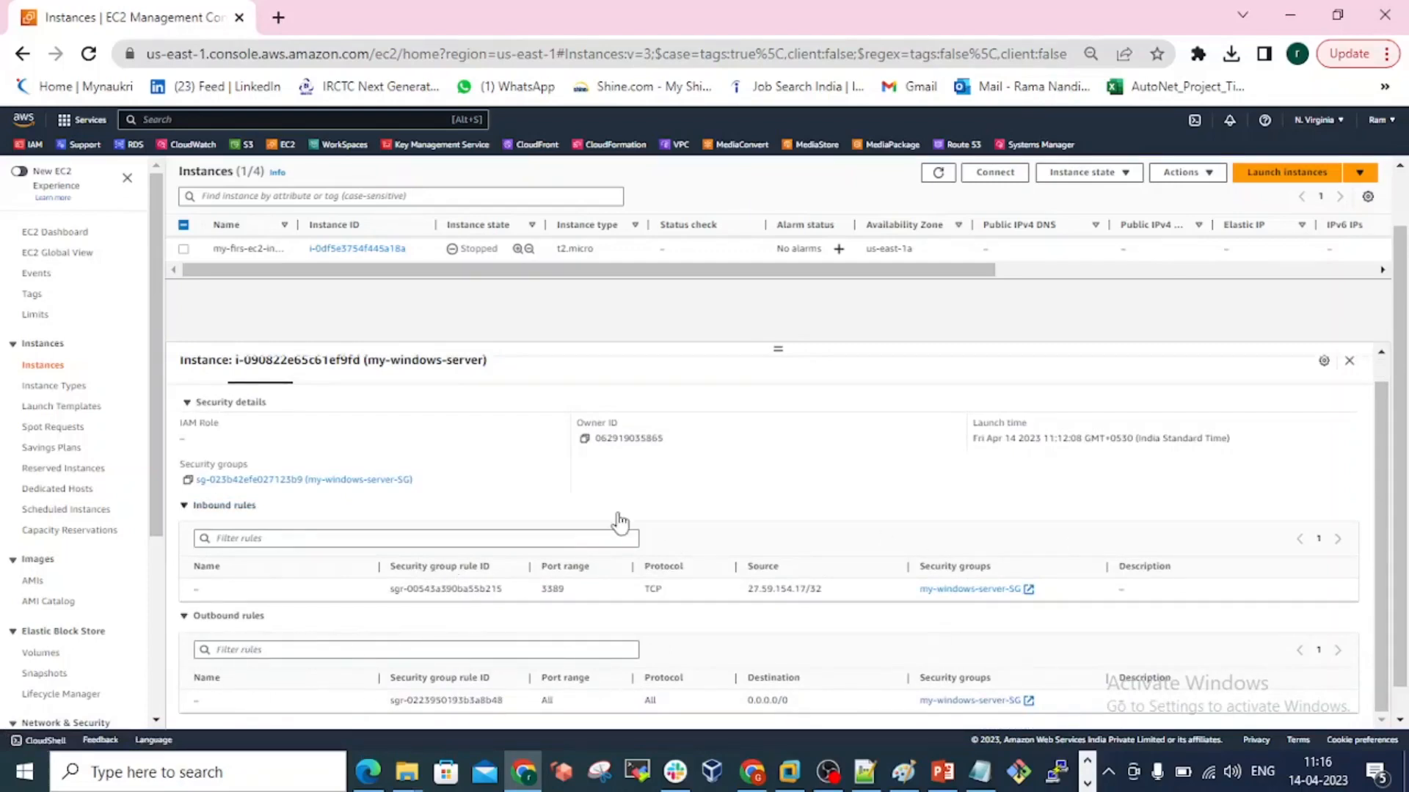
{"action": "scroll", "coordinate": [619, 518], "scroll_direction": "up", "scroll_amount": 1}
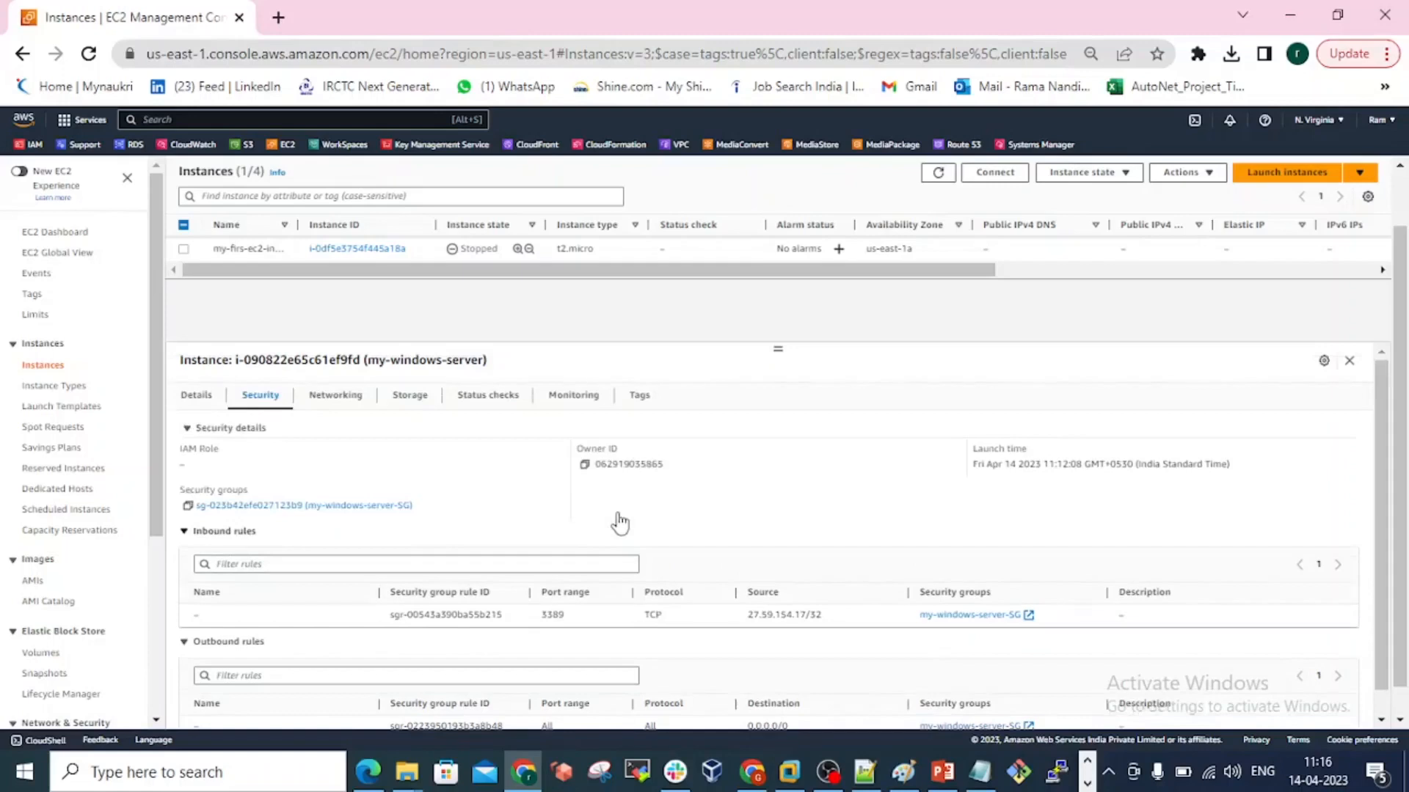
Examine my-windows-server's networking details, network interfaces and Elastic IP addresses, and open its storage information.
{"action": "left_click", "coordinate": [359, 400]}
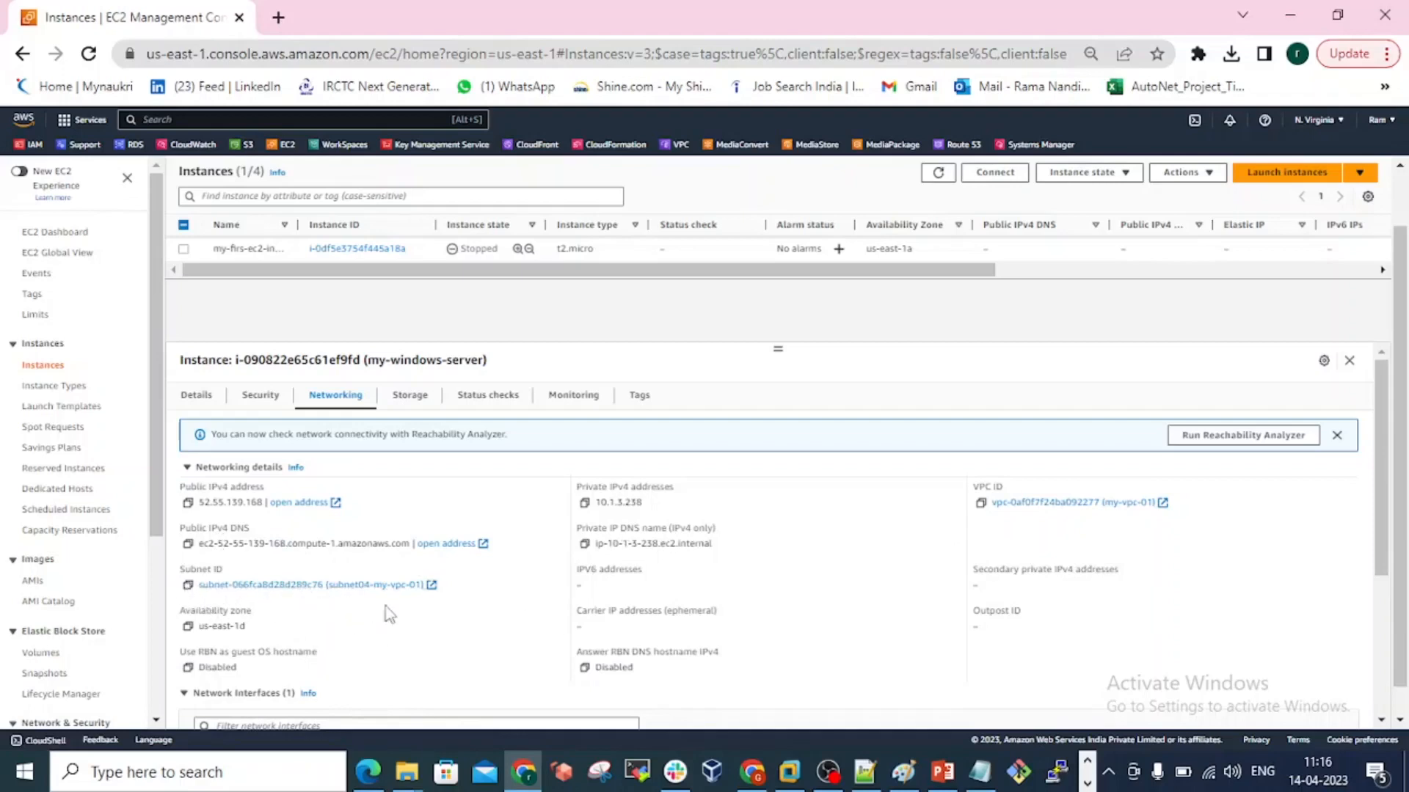
{"action": "scroll", "coordinate": [303, 618], "scroll_direction": "down", "scroll_amount": 1}
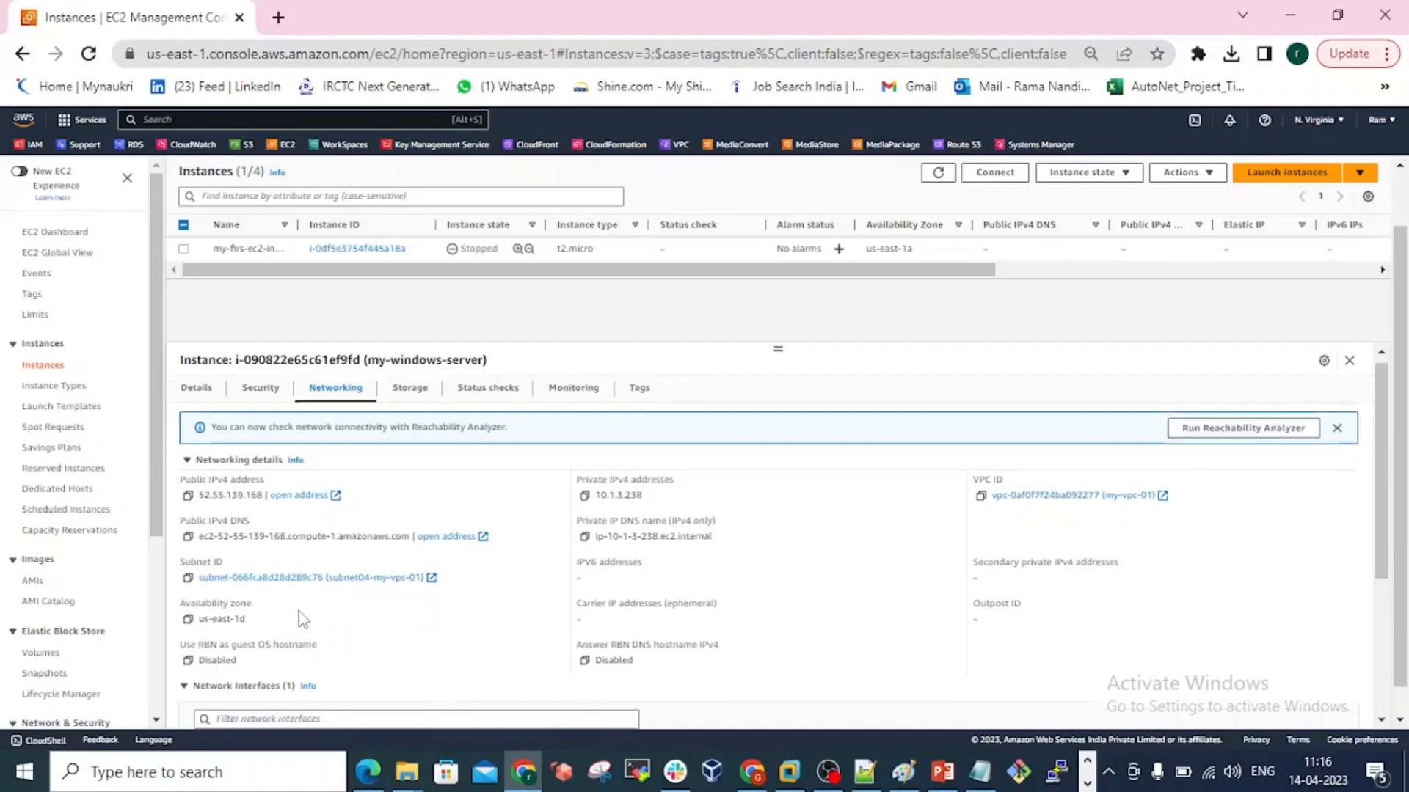
{"action": "scroll", "coordinate": [300, 618], "scroll_direction": "down", "scroll_amount": 3}
{"action": "scroll", "coordinate": [300, 615], "scroll_direction": "down", "scroll_amount": 1}
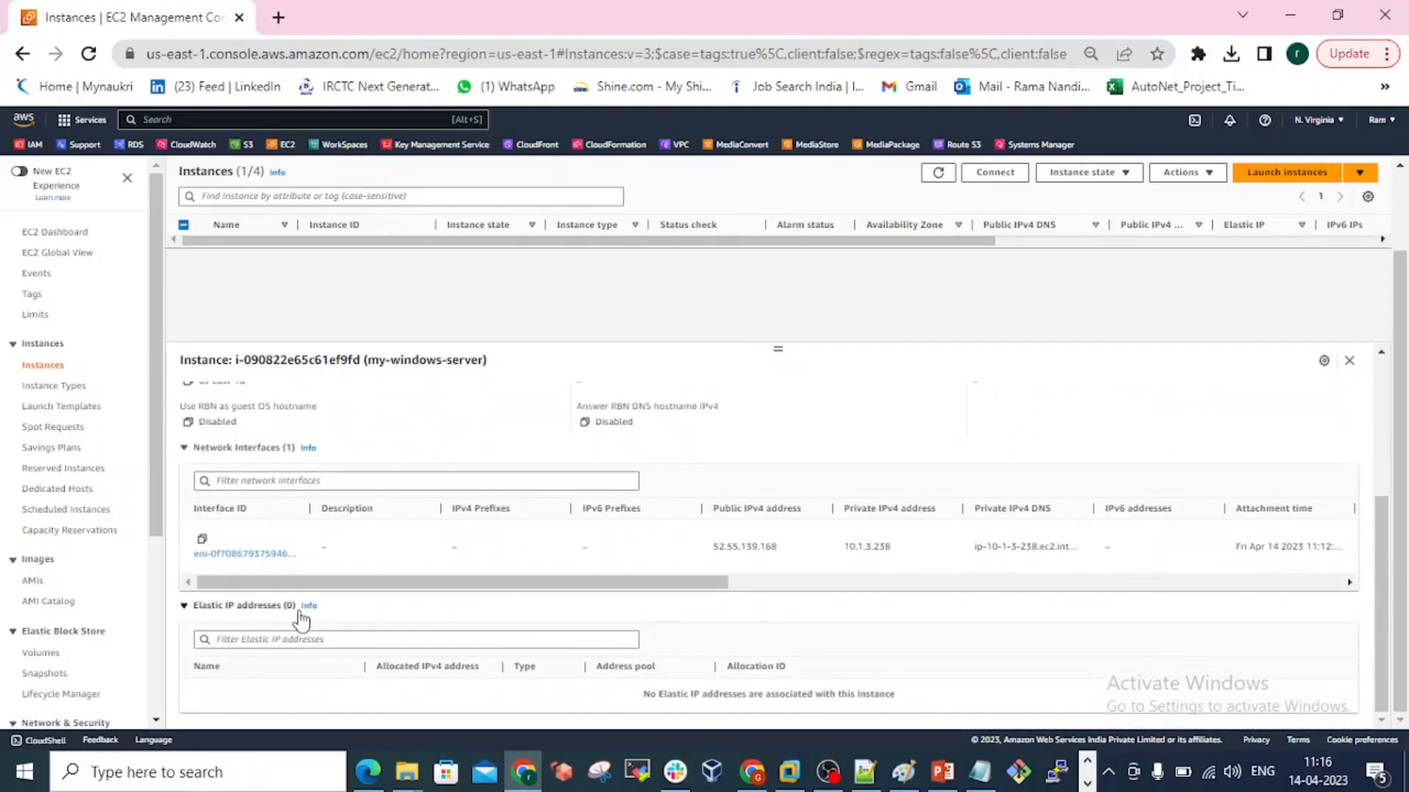
{"action": "scroll", "coordinate": [301, 619], "scroll_direction": "up", "scroll_amount": 3}
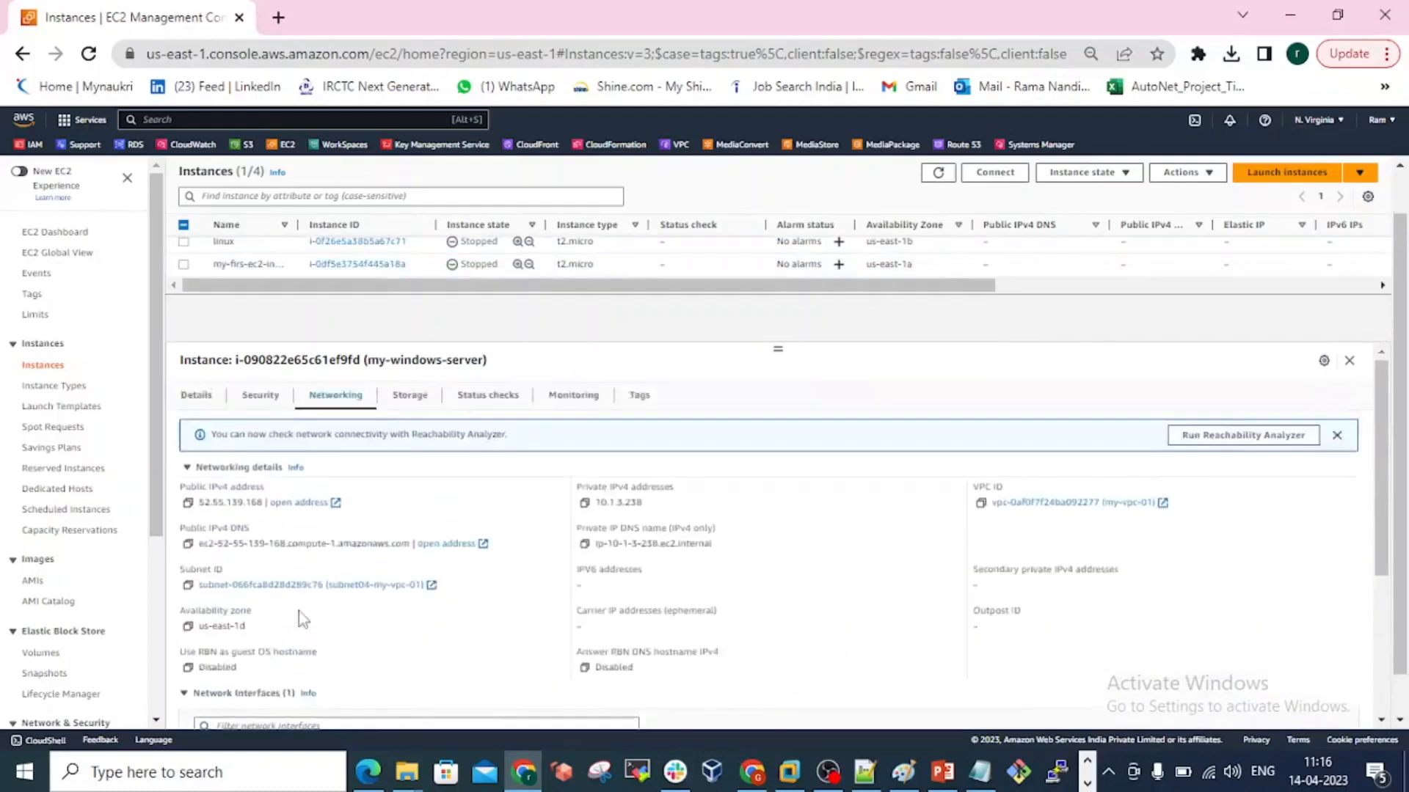
{"action": "left_click", "coordinate": [418, 400]}
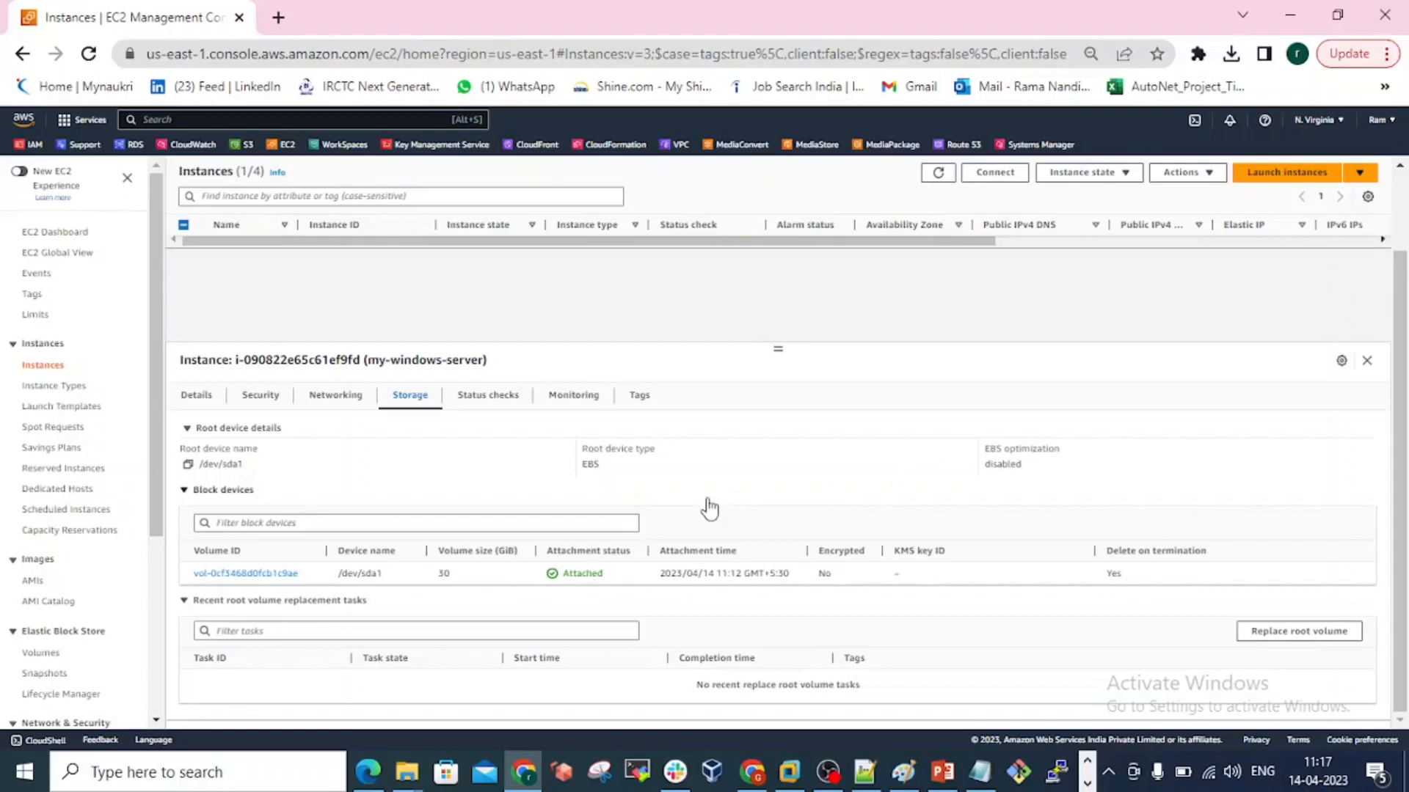
Check my-windows-server's status checks, refreshing the instances page and reselecting the instance to view the updated system and instance checks.
{"action": "left_click", "coordinate": [502, 411]}
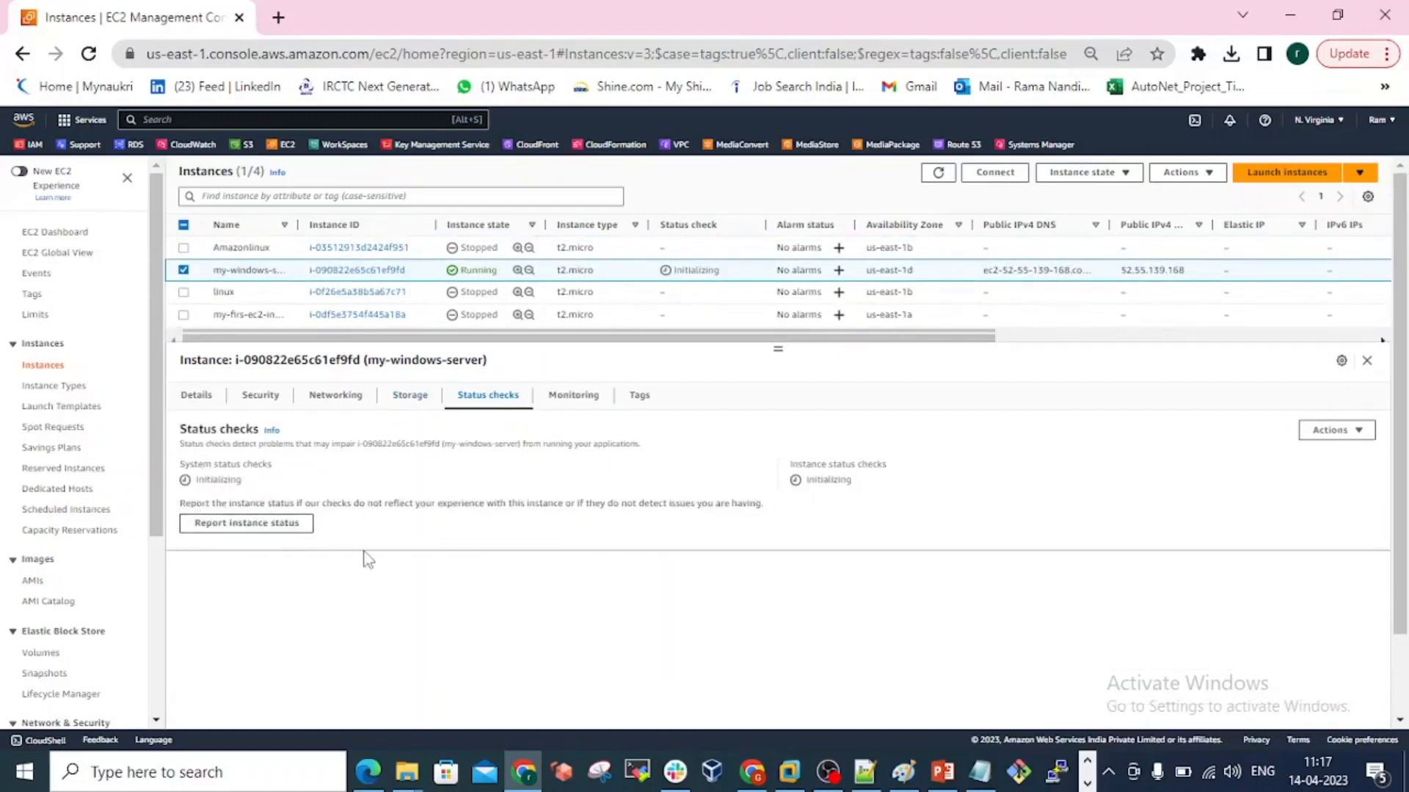
{"action": "left_click", "coordinate": [89, 56]}
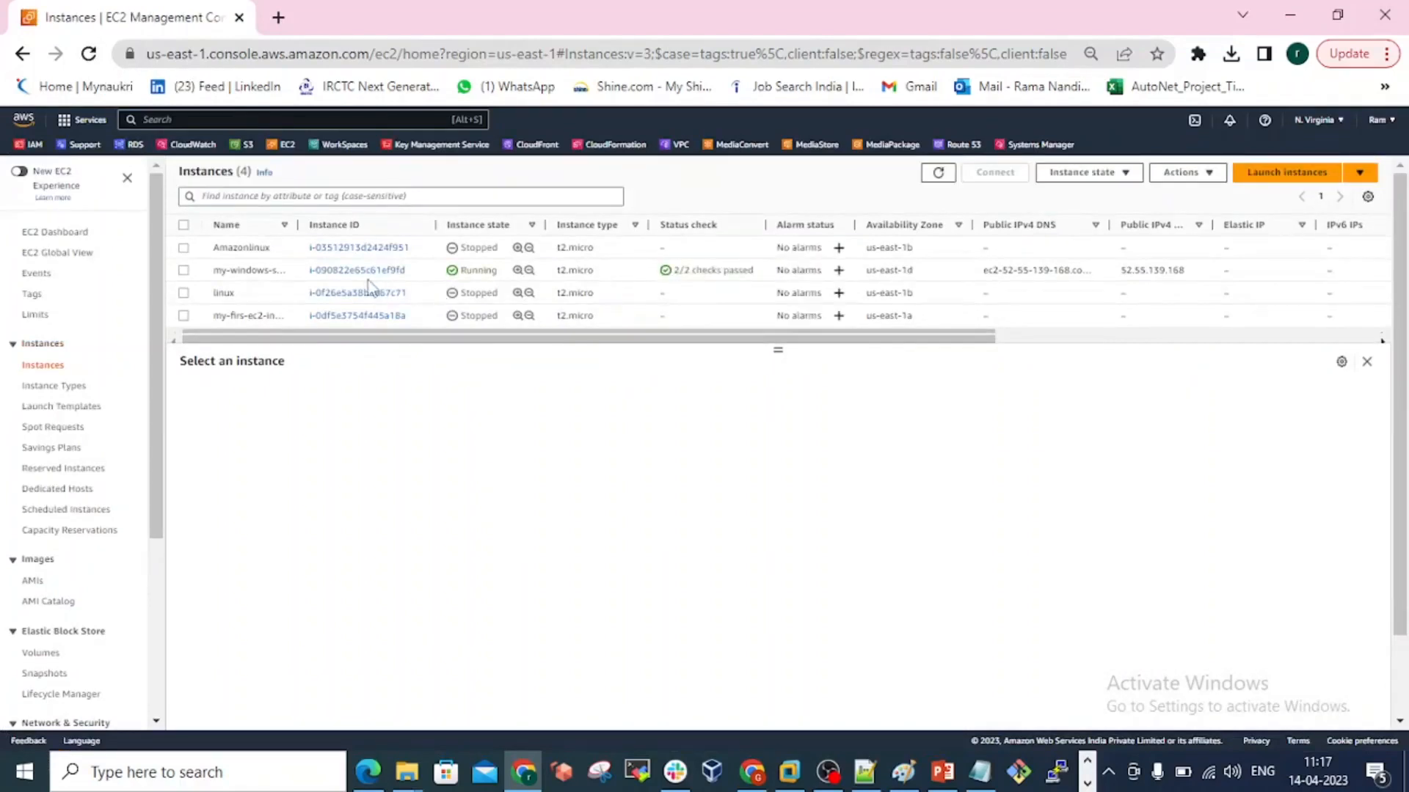
{"action": "left_click", "coordinate": [183, 270]}
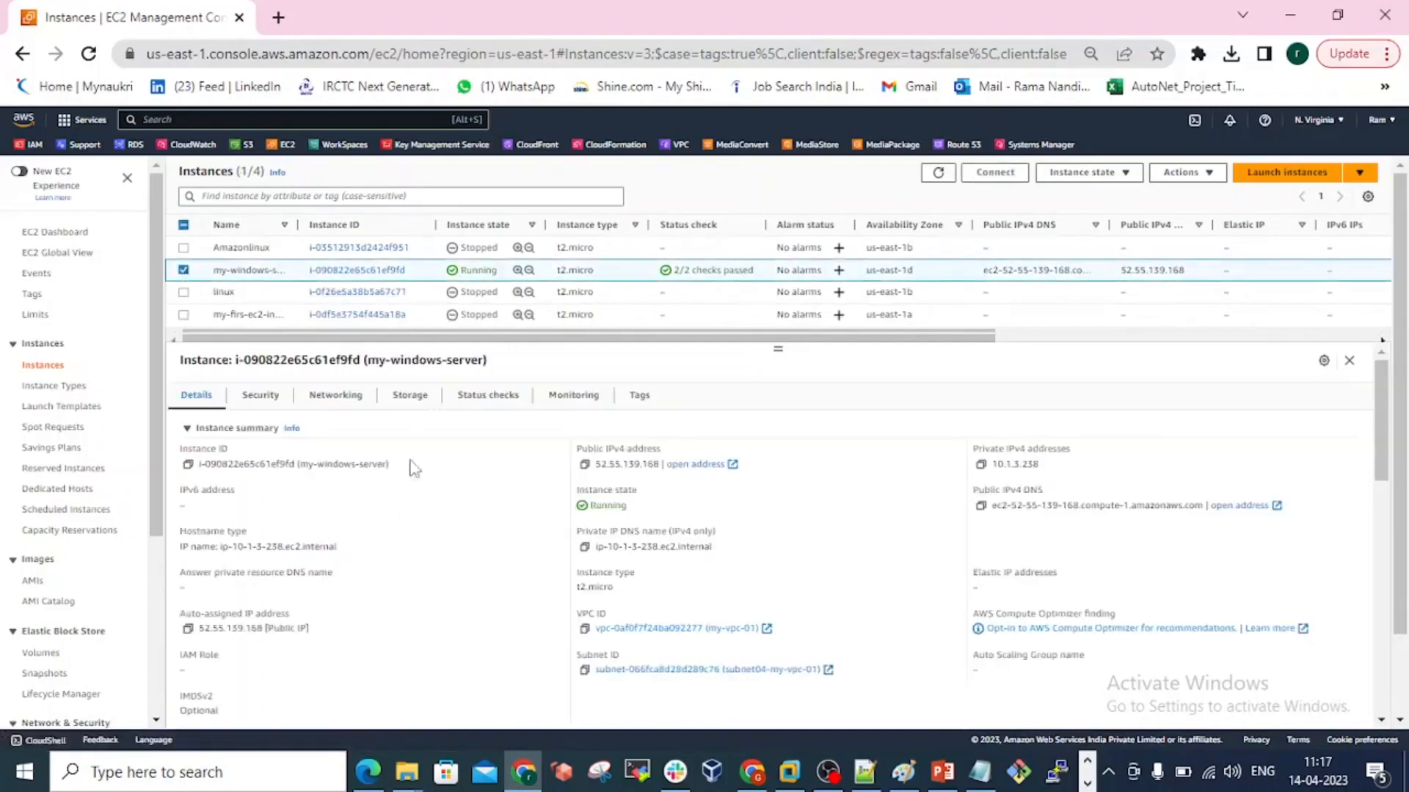
{"action": "left_click", "coordinate": [496, 405]}
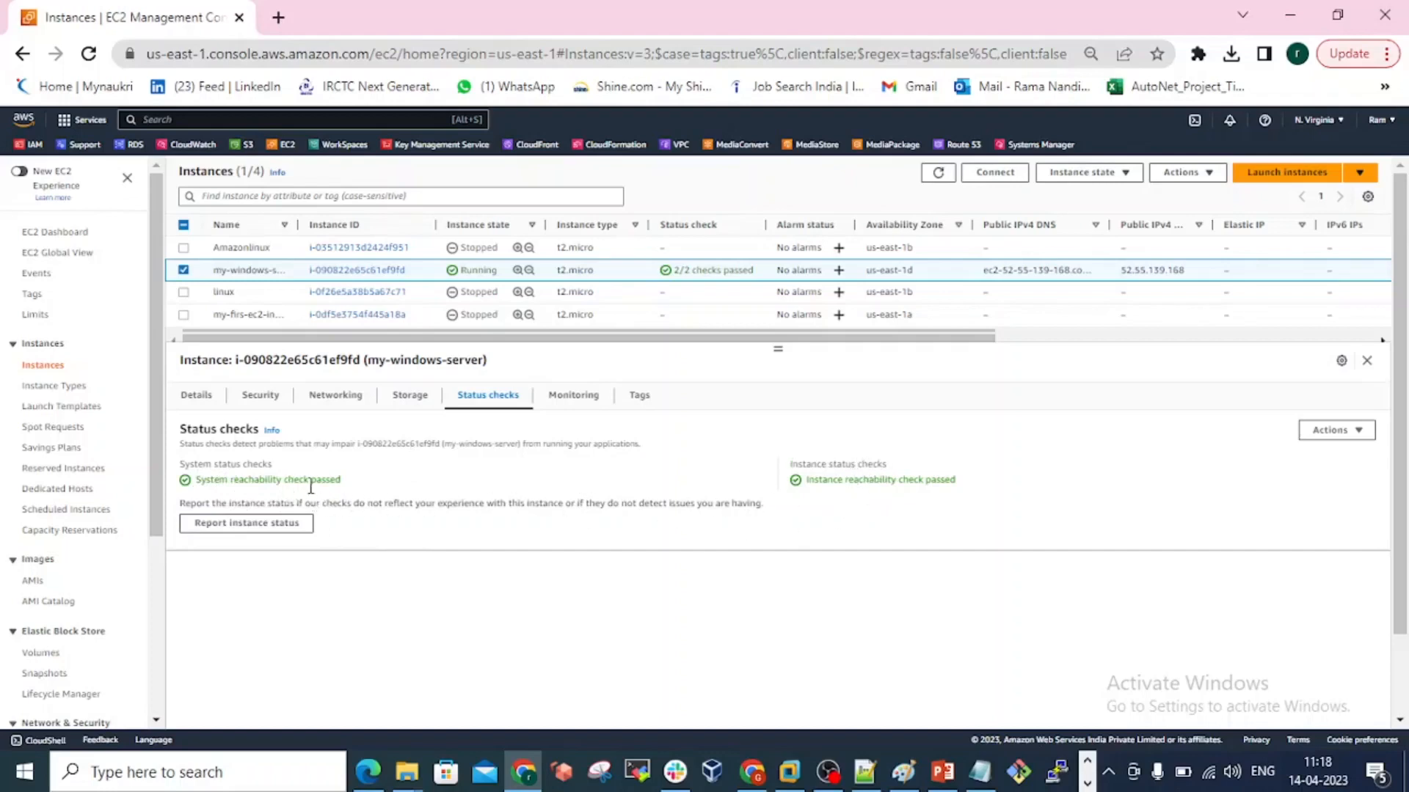
Examine my-windows-server's monitoring graphs for CPU, network, disk and CPU credits, as well as its tags.
{"action": "left_click", "coordinate": [583, 396]}
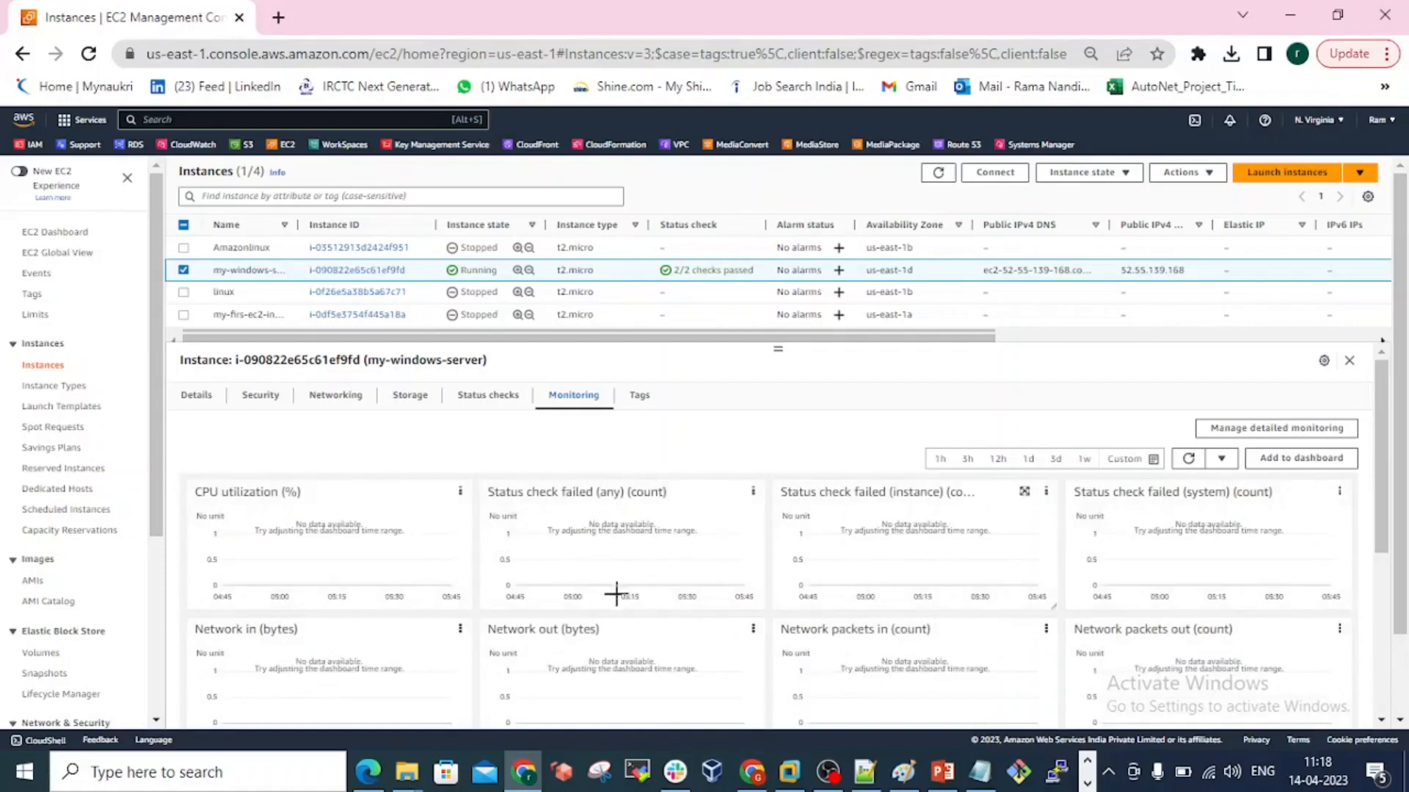
{"action": "scroll", "coordinate": [620, 595], "scroll_direction": "down", "scroll_amount": 2}
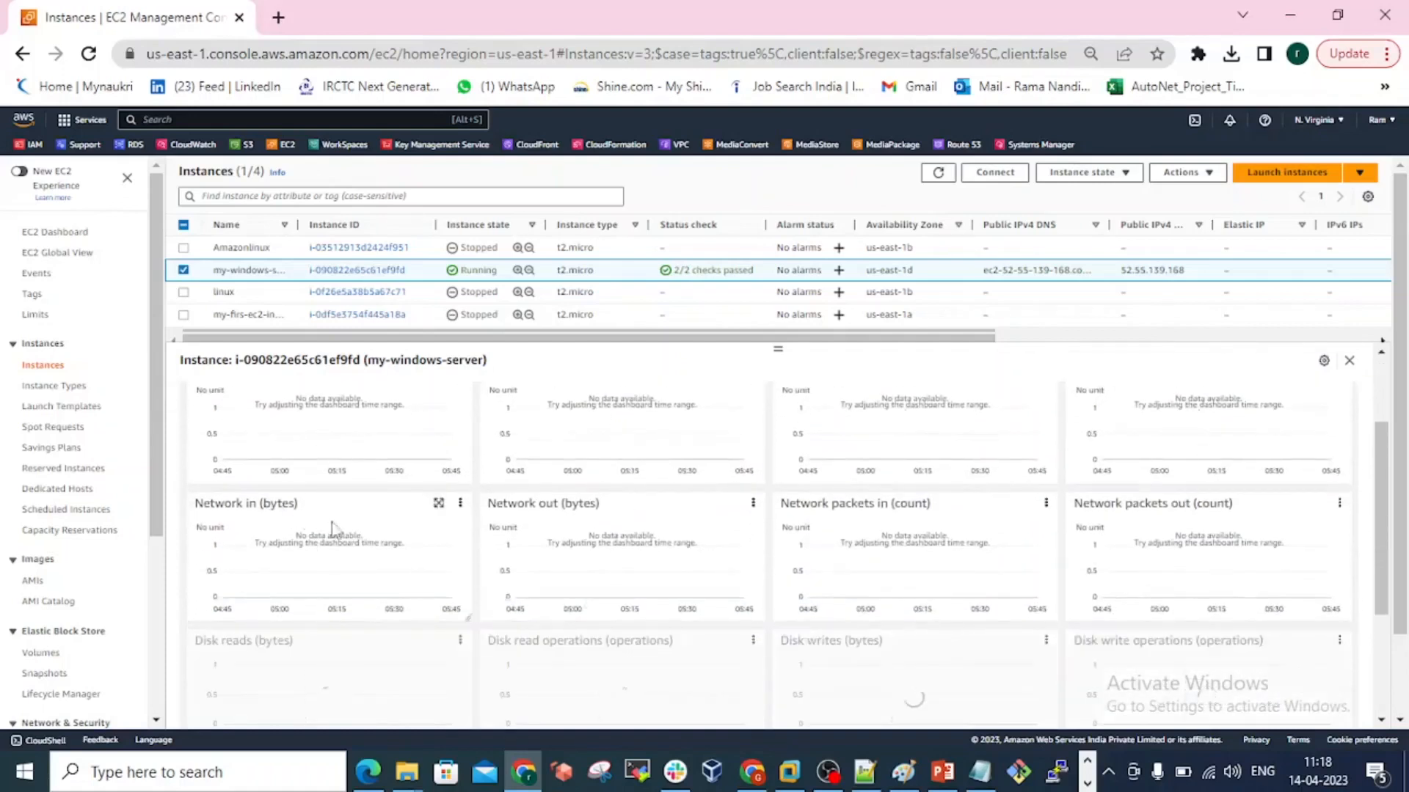
{"action": "scroll", "coordinate": [651, 536], "scroll_direction": "down", "scroll_amount": 1}
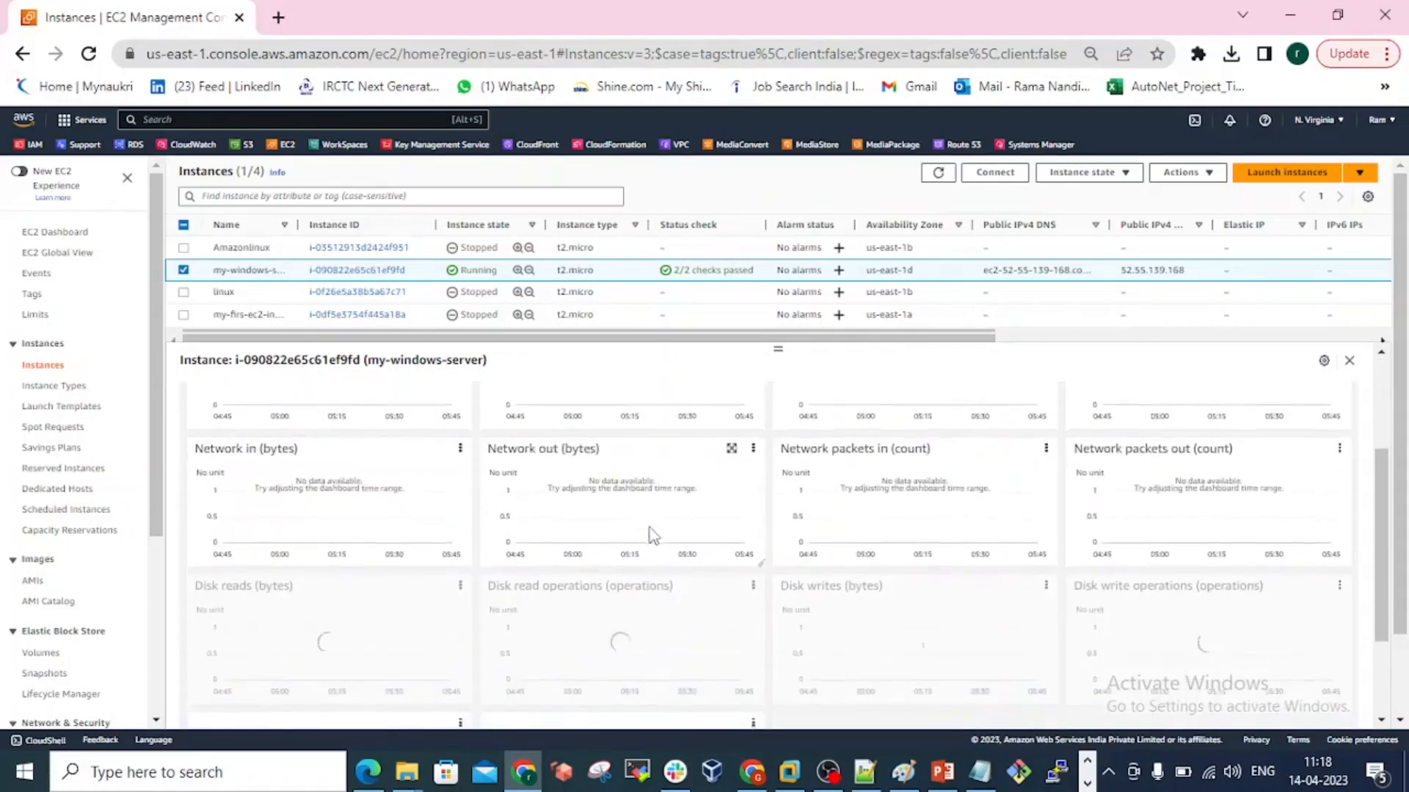
{"action": "scroll", "coordinate": [652, 535], "scroll_direction": "down", "scroll_amount": 2}
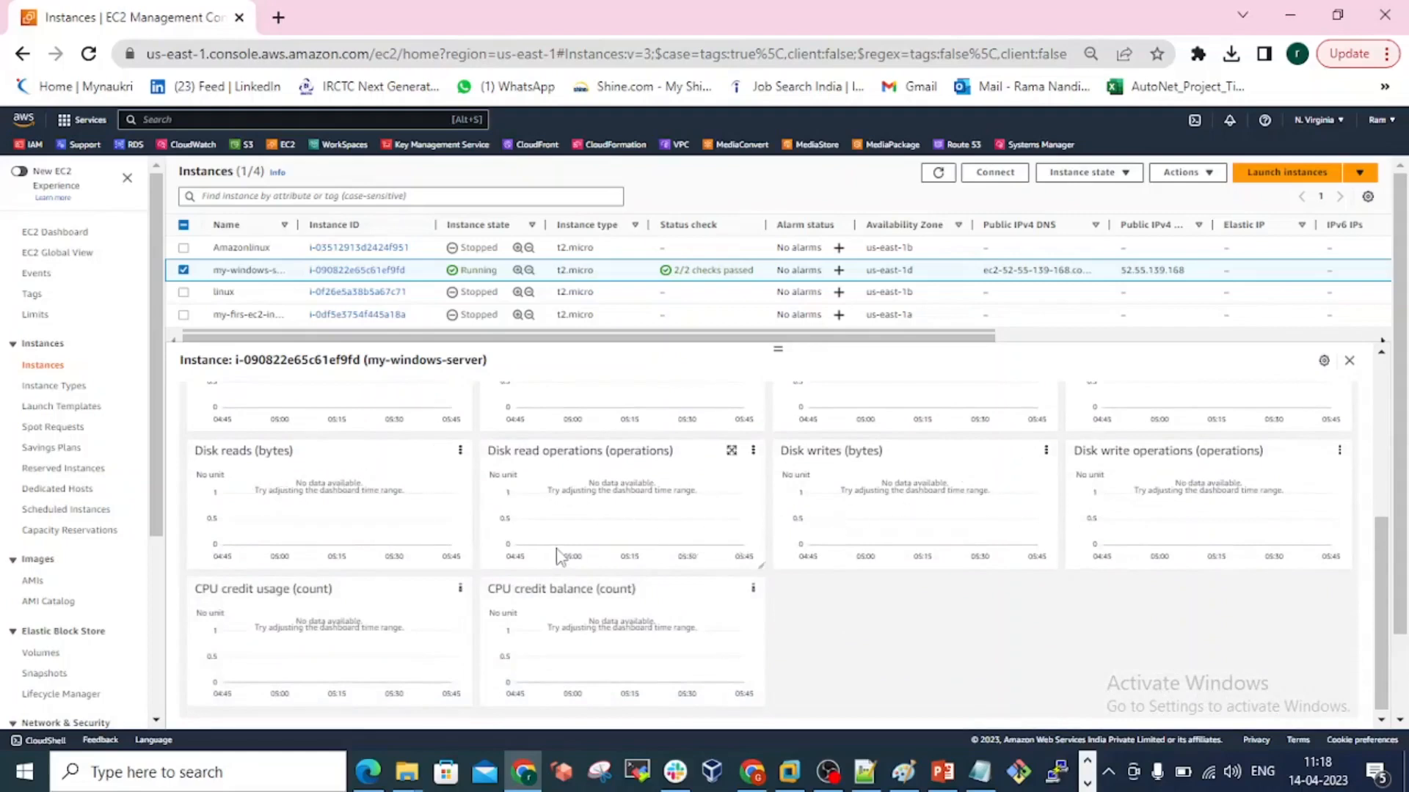
{"action": "scroll", "coordinate": [557, 551], "scroll_direction": "down", "scroll_amount": 1}
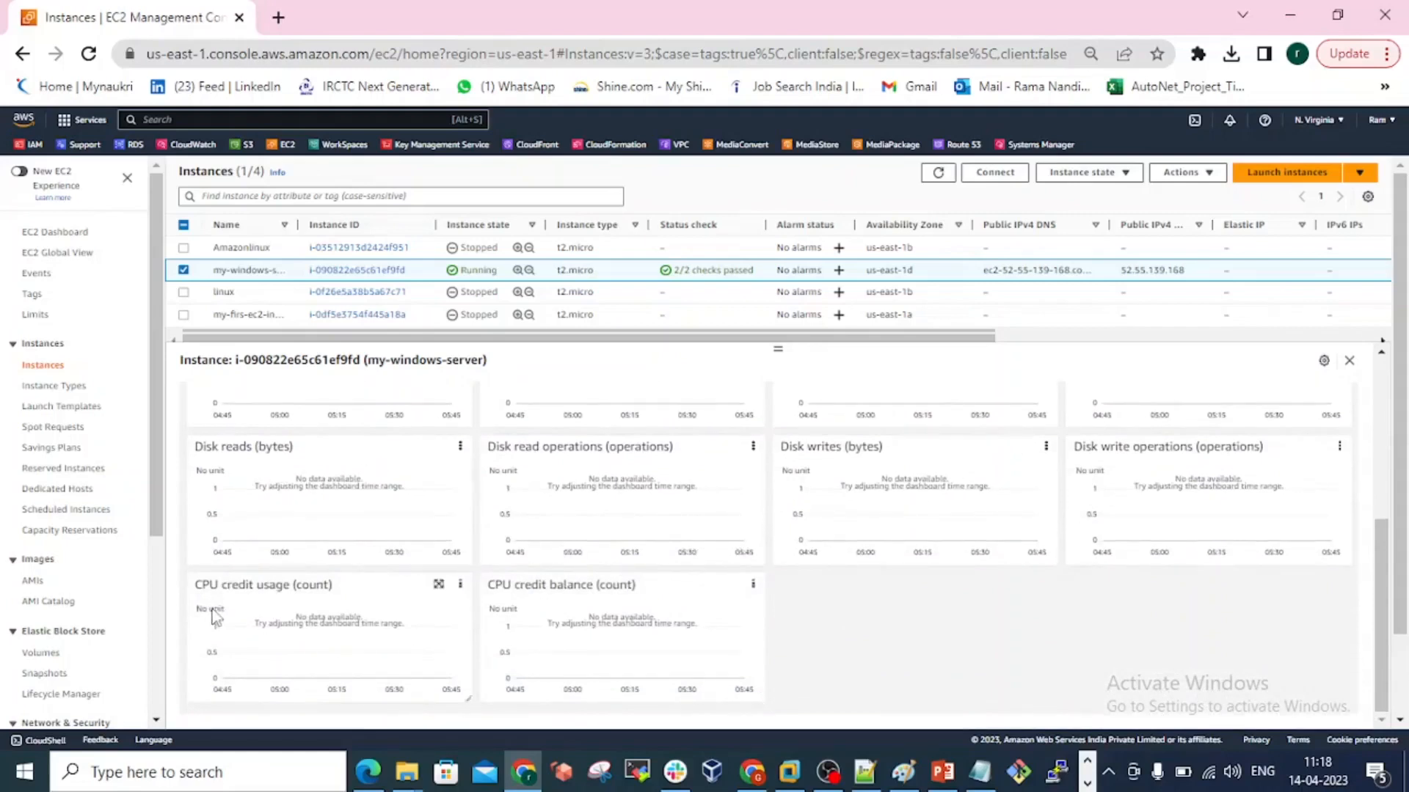
{"action": "scroll", "coordinate": [375, 613], "scroll_direction": "up", "scroll_amount": 2}
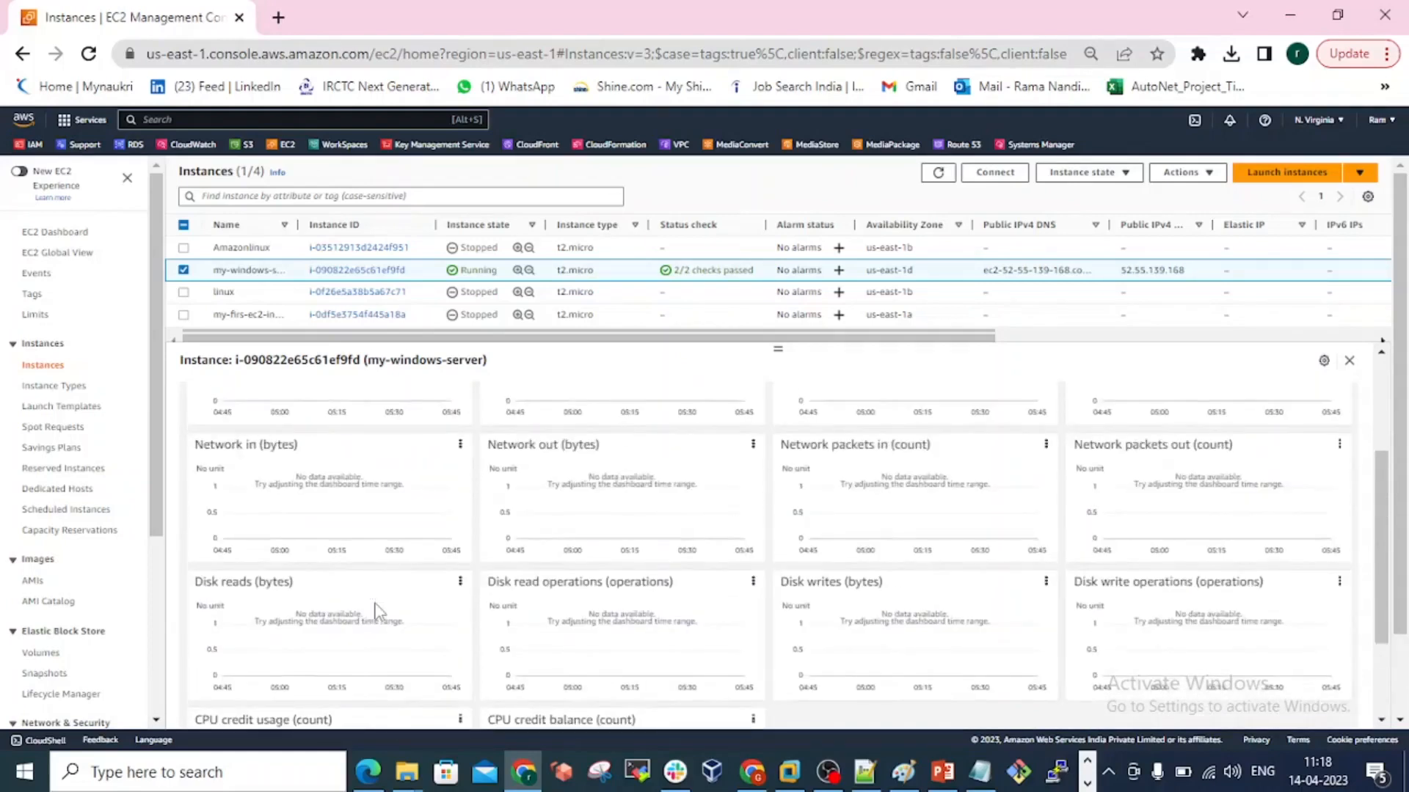
{"action": "scroll", "coordinate": [376, 613], "scroll_direction": "up", "scroll_amount": 3}
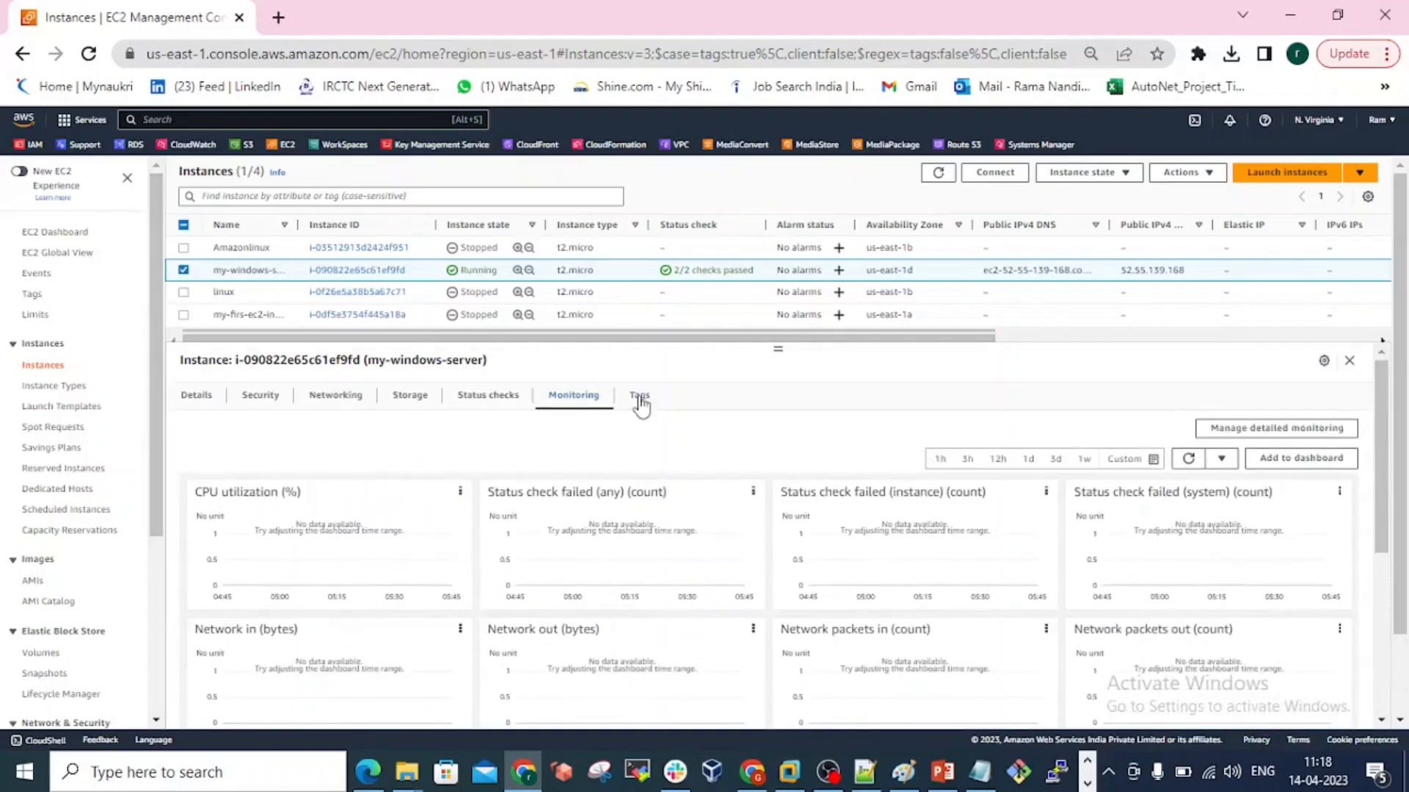
{"action": "left_click", "coordinate": [649, 416]}
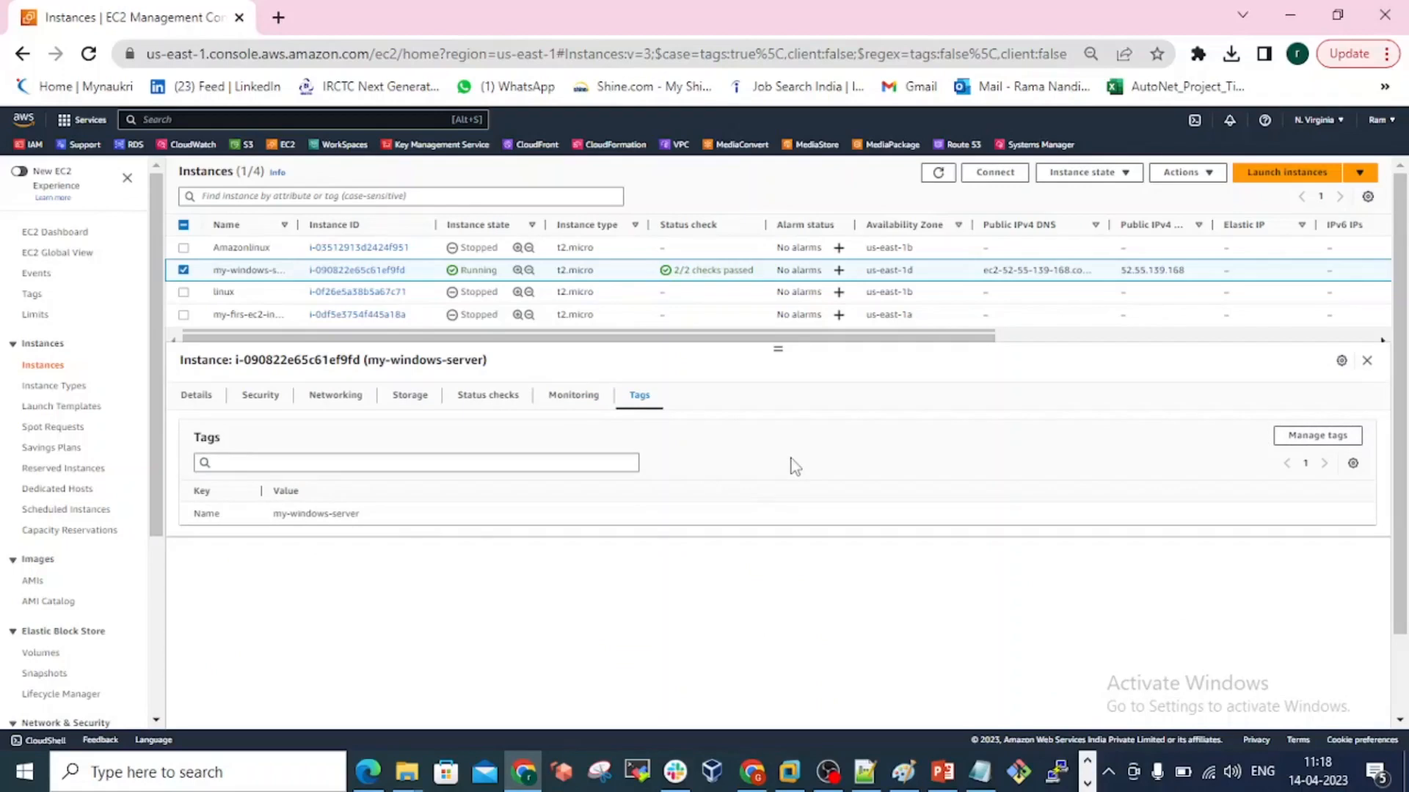
Open the instance summary page of my-windows-server and bring up its connection options.
{"action": "left_click", "coordinate": [346, 273]}
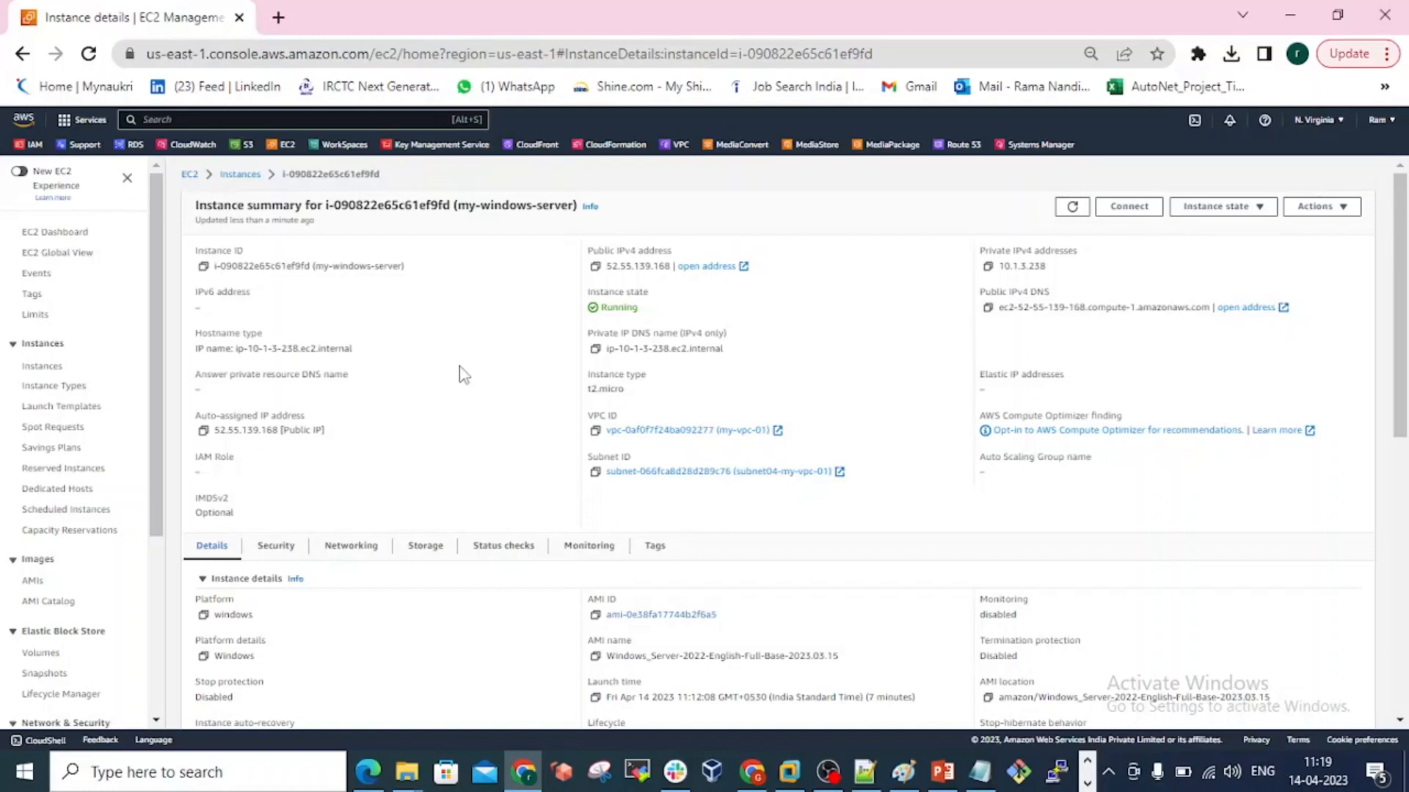
{"action": "scroll", "coordinate": [463, 374], "scroll_direction": "down", "scroll_amount": 1}
{"action": "scroll", "coordinate": [463, 374], "scroll_direction": "up", "scroll_amount": 1}
{"action": "left_click", "coordinate": [1131, 216]}
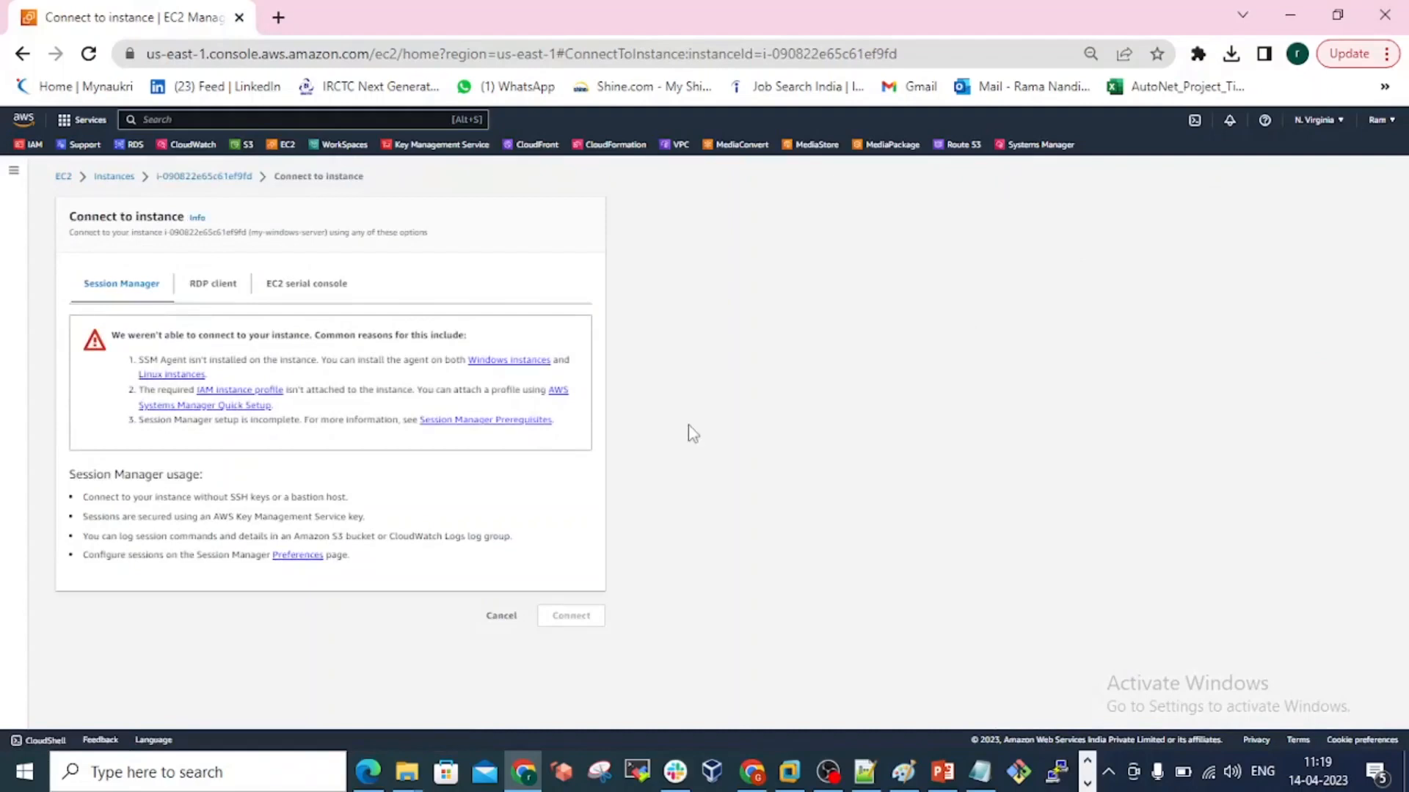
Choose the RDP client connection method and download the remote desktop file for my-windows-server.
{"action": "left_click", "coordinate": [215, 292]}
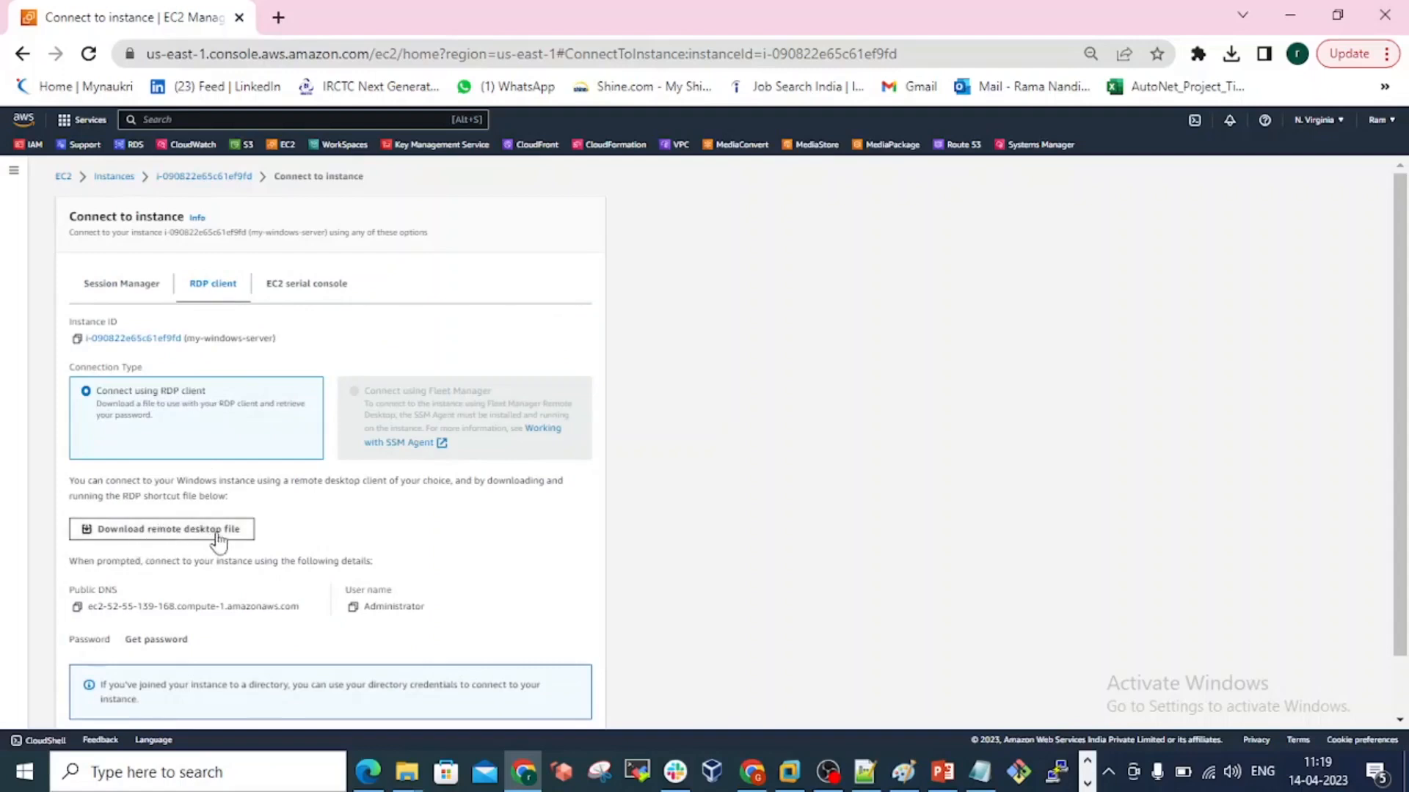
{"action": "scroll", "coordinate": [218, 541], "scroll_direction": "down", "scroll_amount": 1}
{"action": "left_click", "coordinate": [137, 470]}
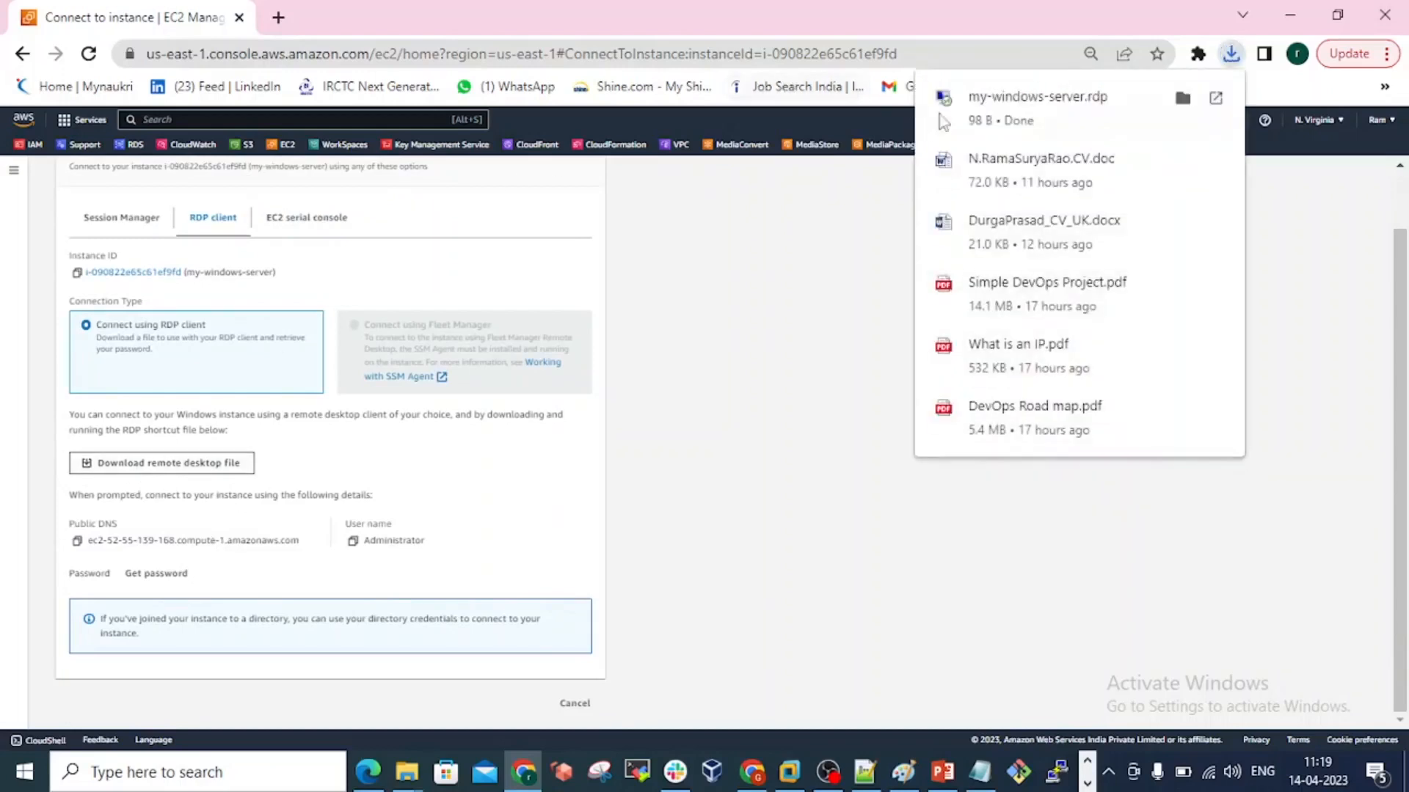
Run the downloaded my-windows-server remote desktop file from Downloads, accept the connection to the unknown publisher and return to the EC2 console.
{"action": "left_click", "coordinate": [1178, 101]}
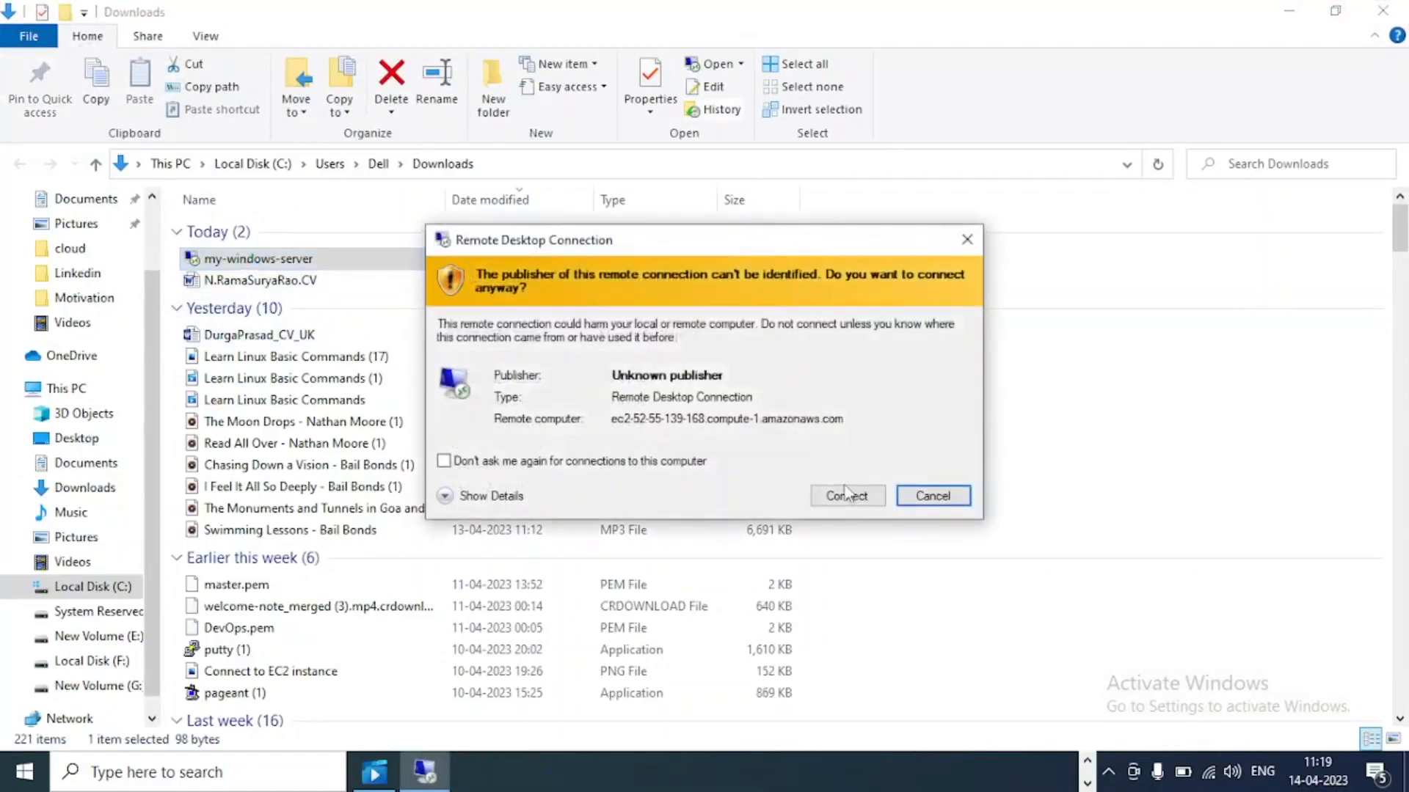
{"action": "left_click", "coordinate": [851, 499]}
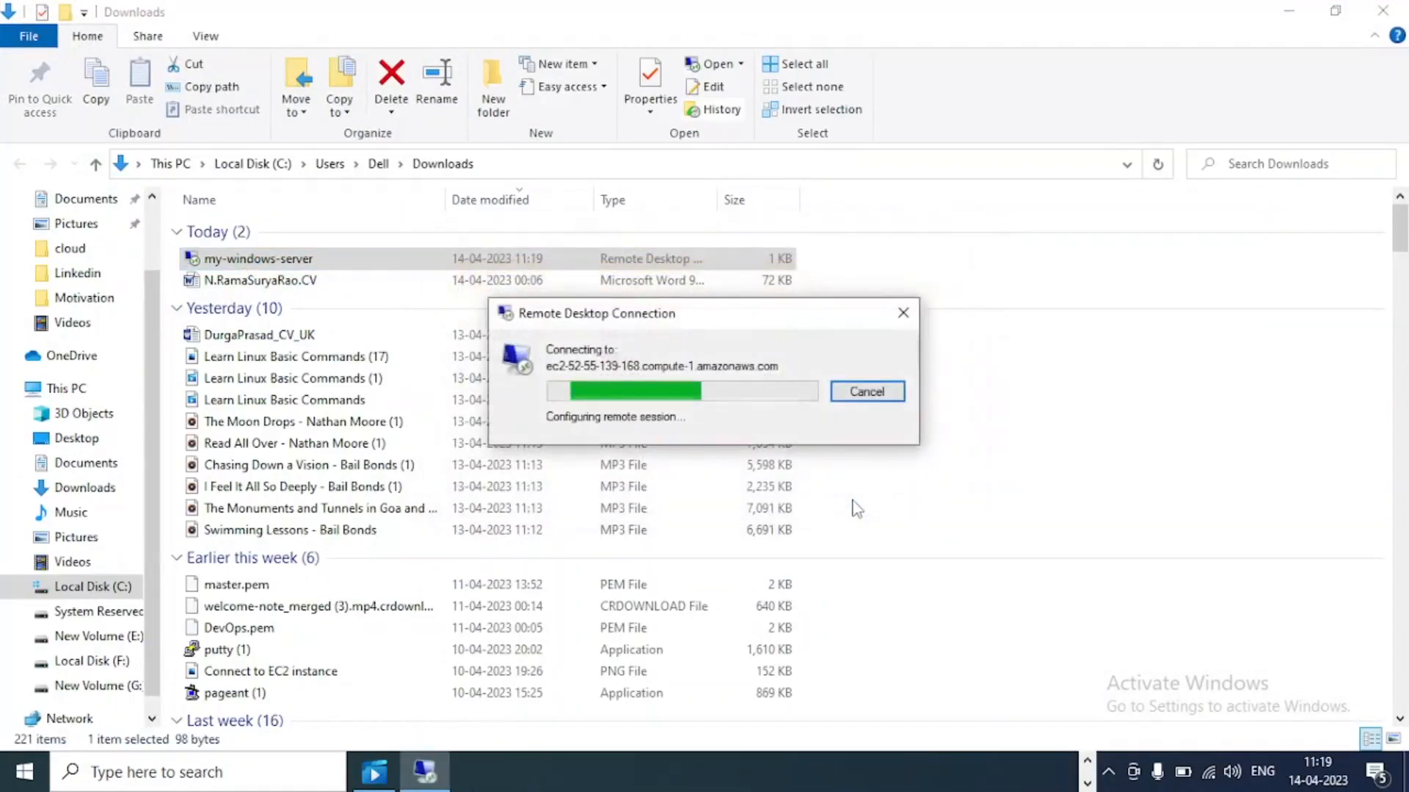
{"action": "left_click", "coordinate": [1289, 11]}
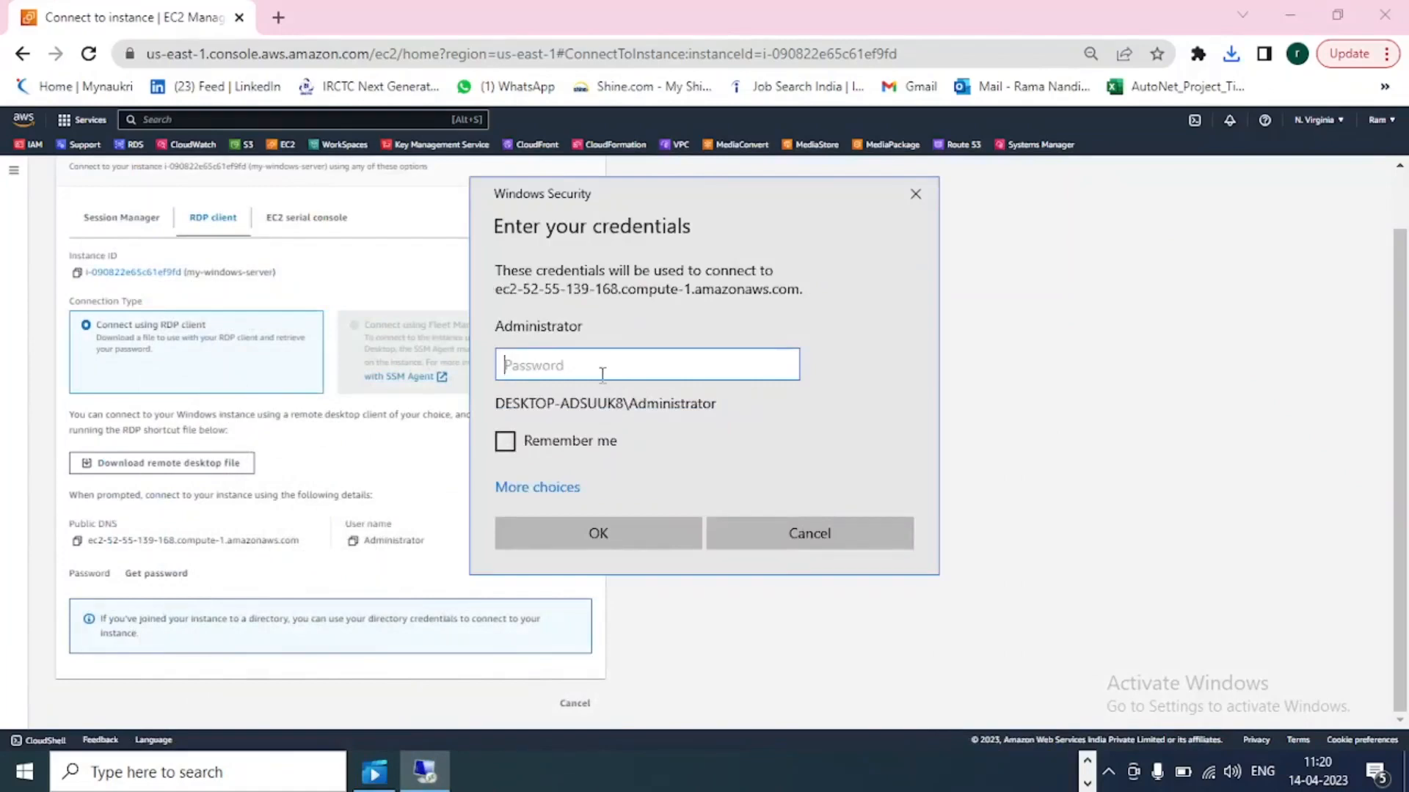
{"action": "left_click", "coordinate": [1011, 439]}
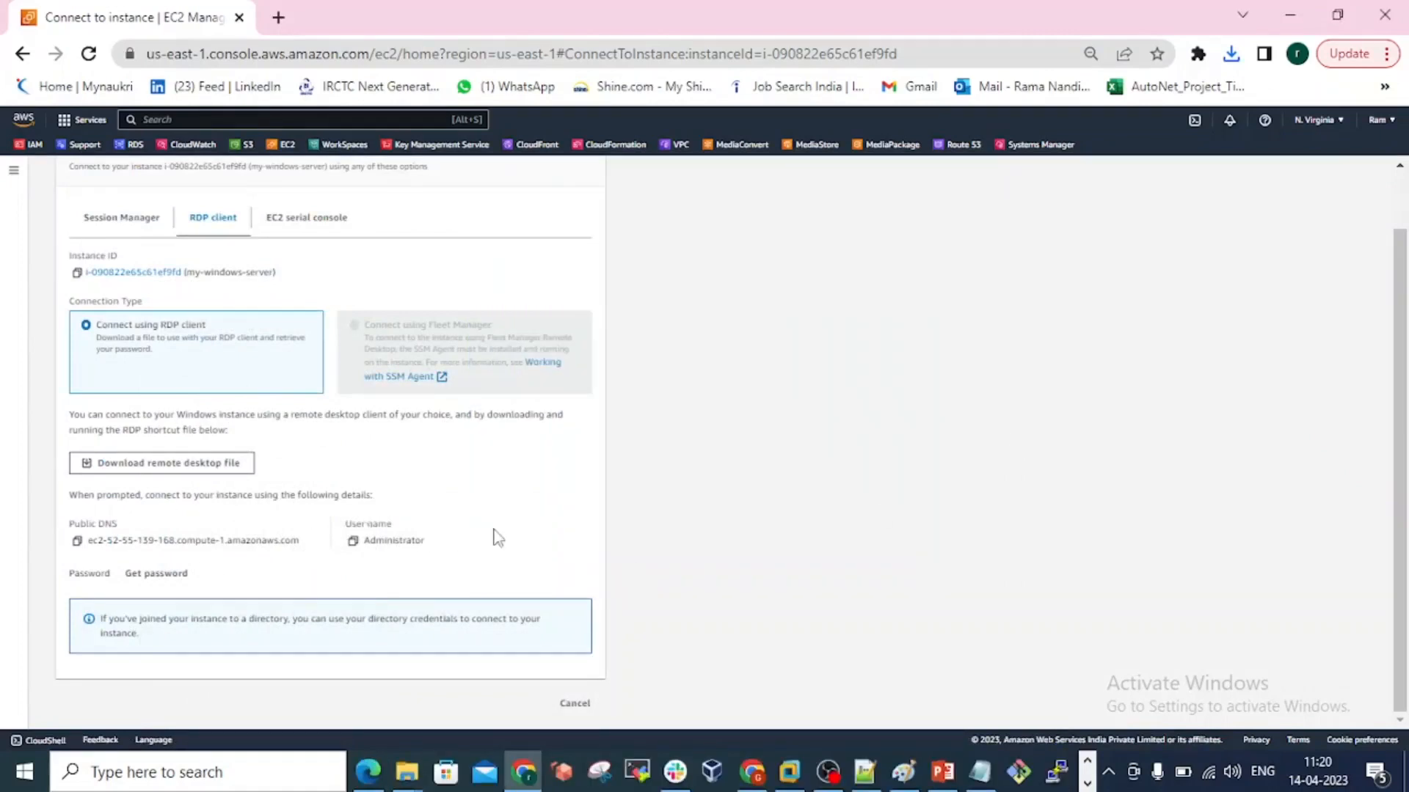
Open the Windows password retrieval for my-windows-server and start browsing for its private key file.
{"action": "left_click", "coordinate": [165, 575]}
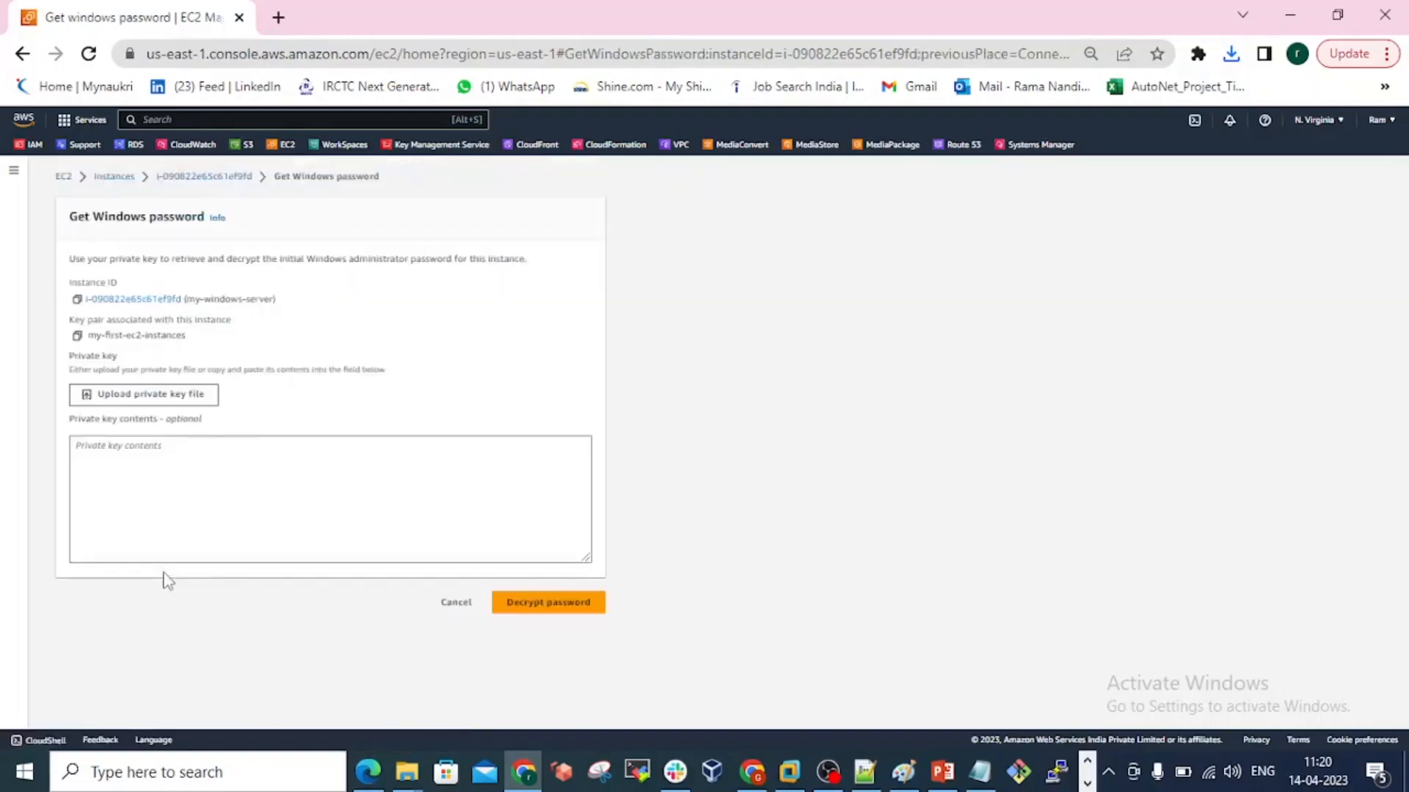
{"action": "left_click", "coordinate": [130, 401]}
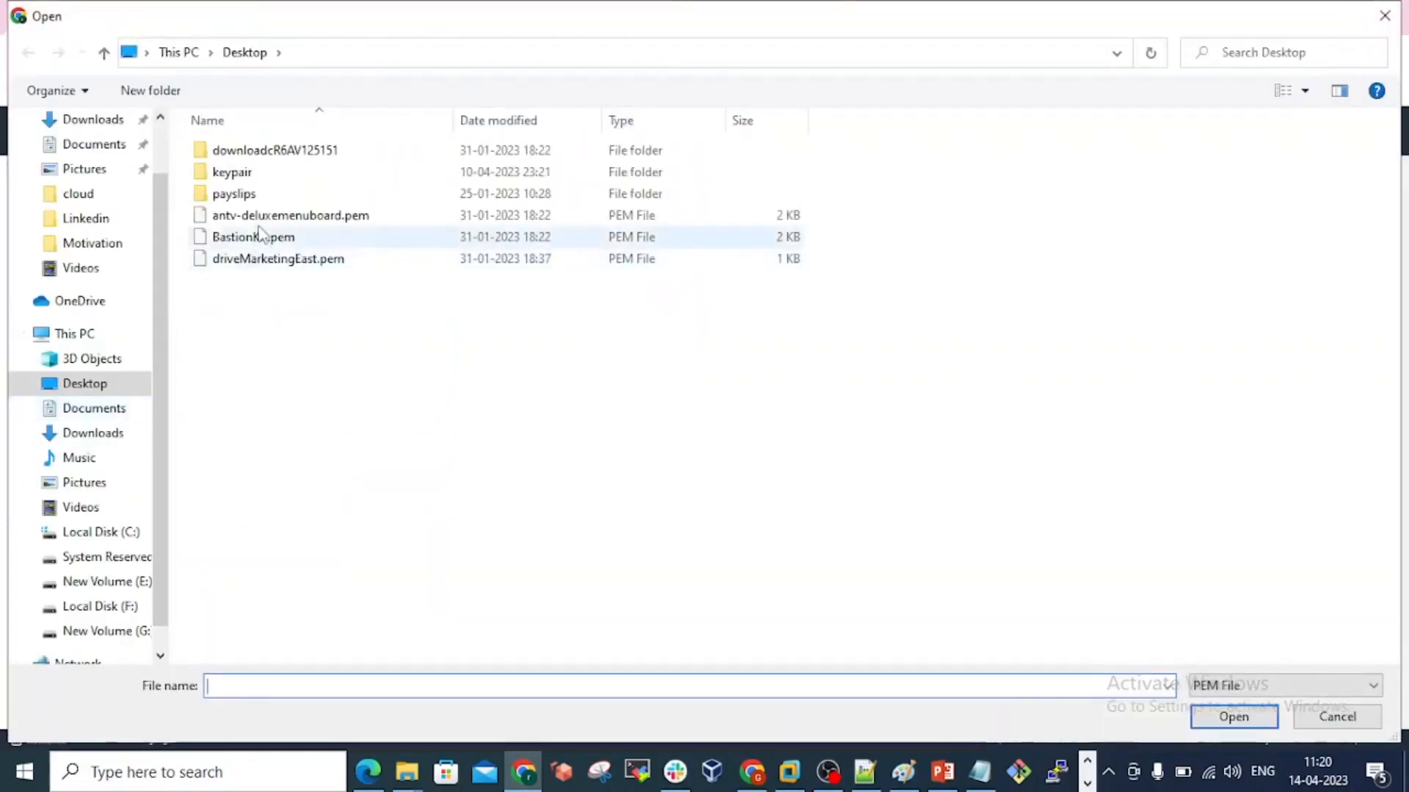
{"action": "double_click", "coordinate": [248, 176]}
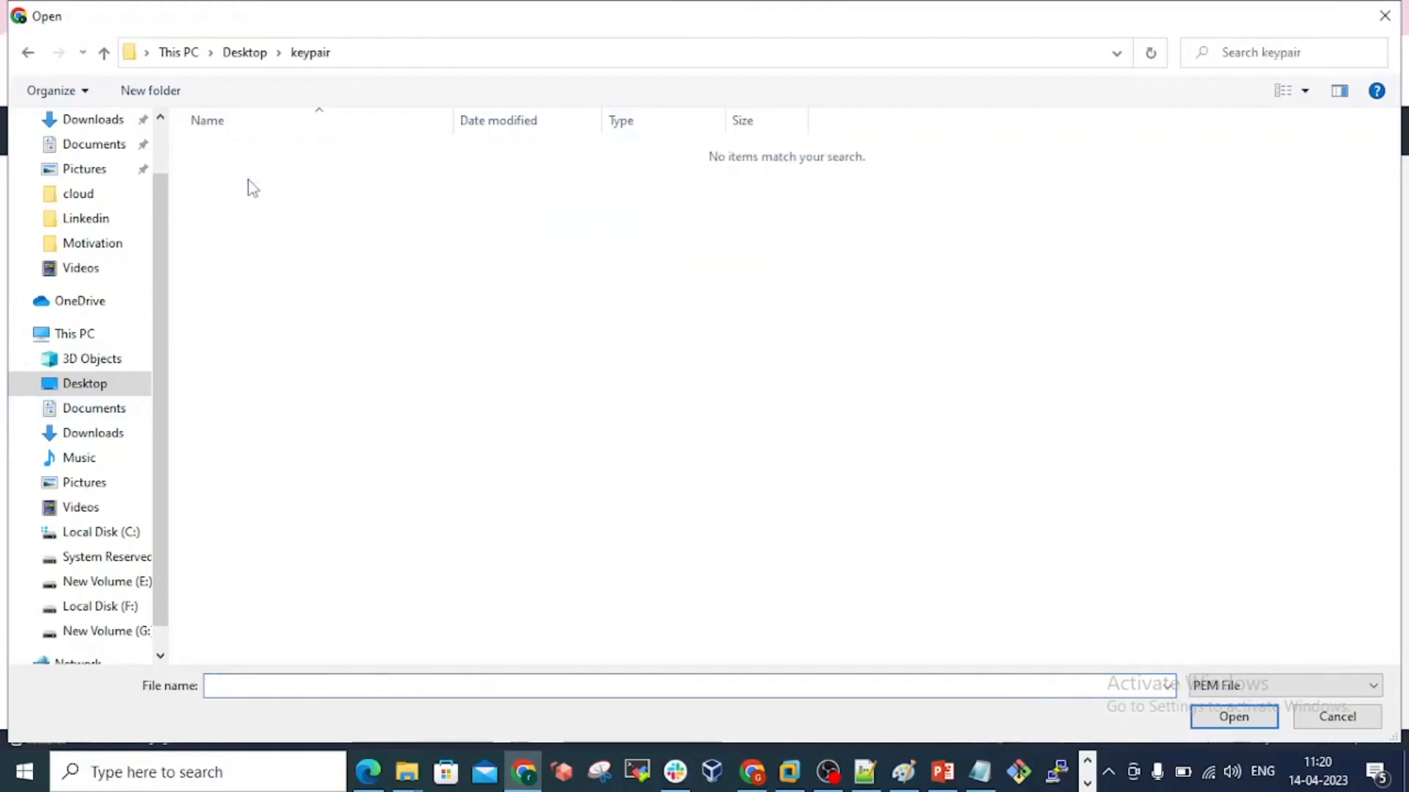
{"action": "left_click", "coordinate": [1274, 685]}
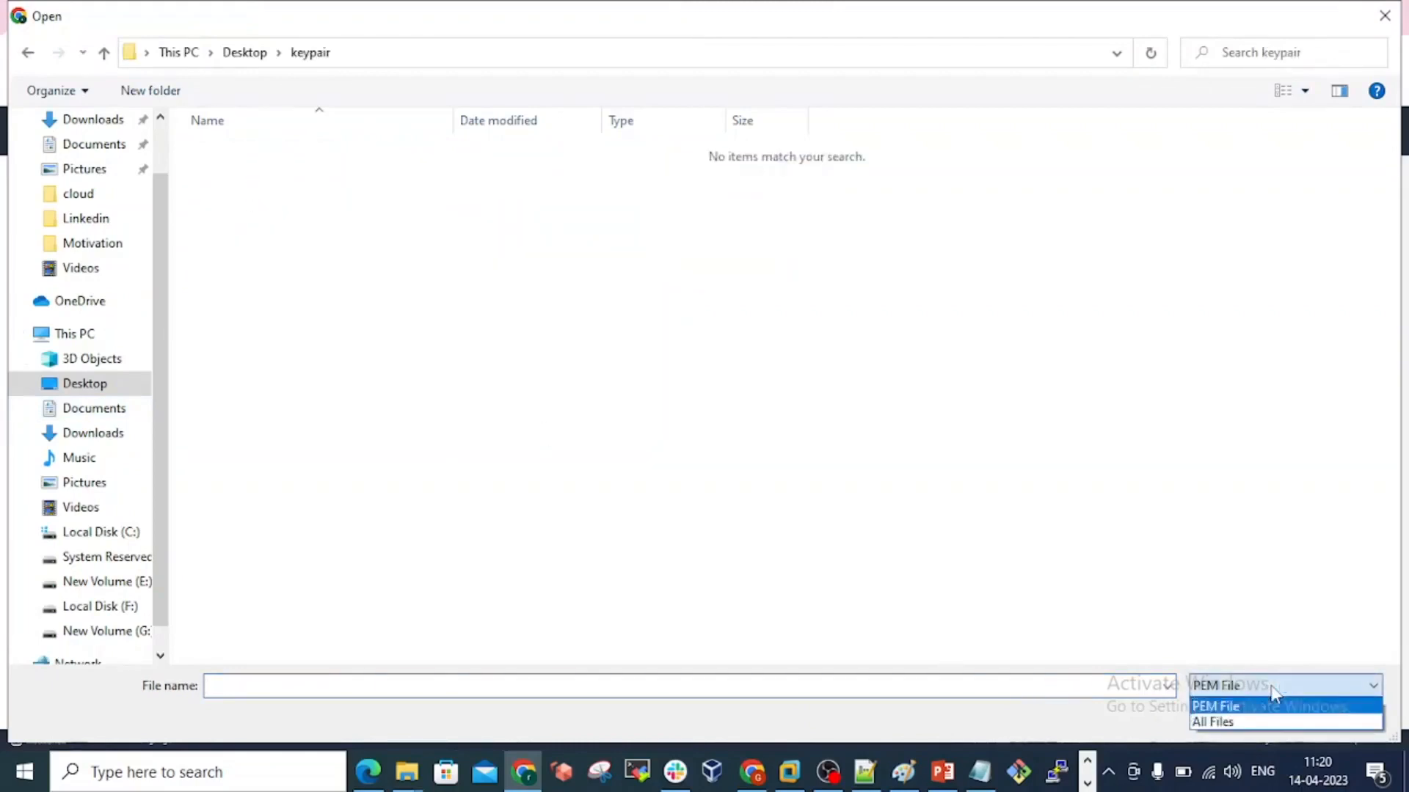
{"action": "left_click", "coordinate": [1241, 719]}
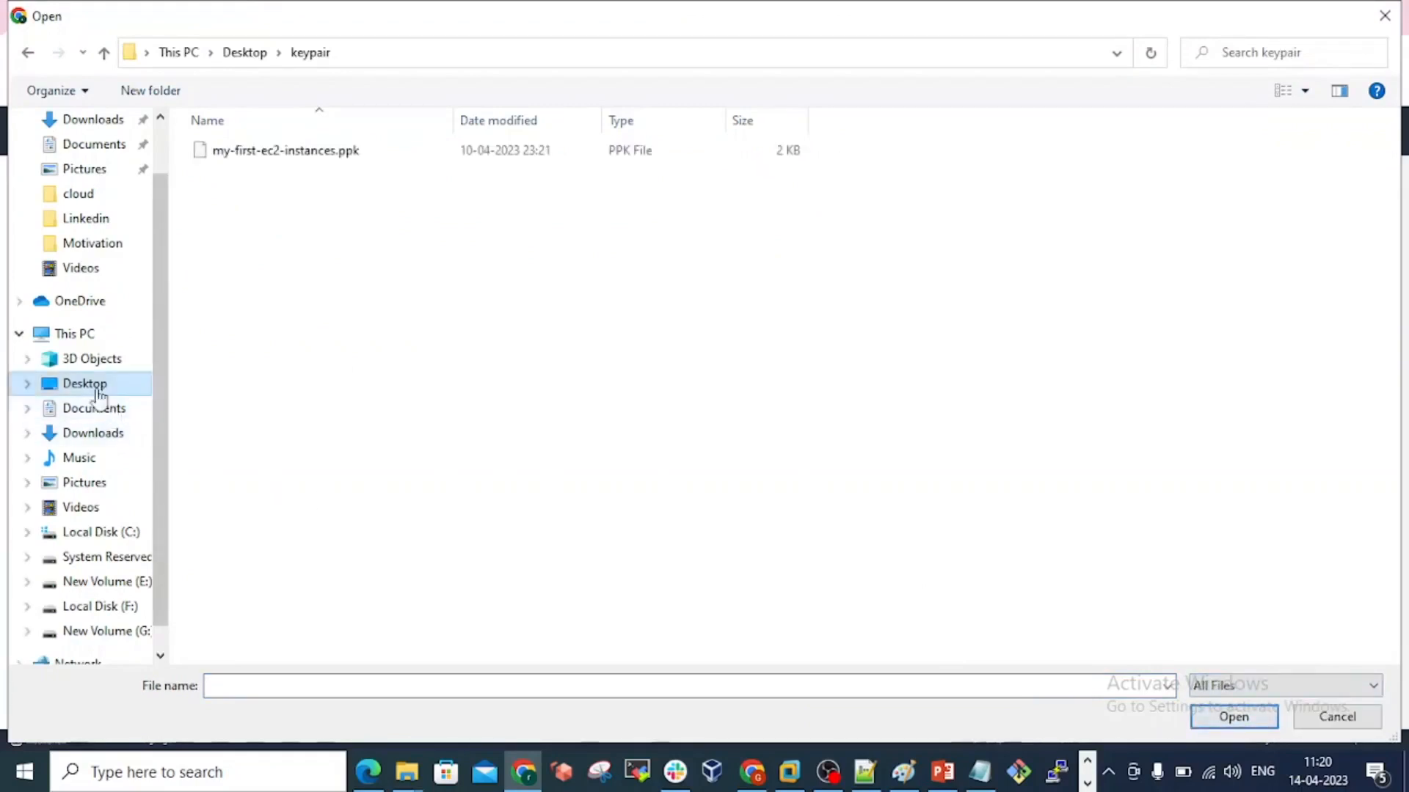
Upload the private key file my-first-ec2-instances.pem from the Downloads folder, filtering the file list to PEM files.
{"action": "left_click", "coordinate": [94, 434]}
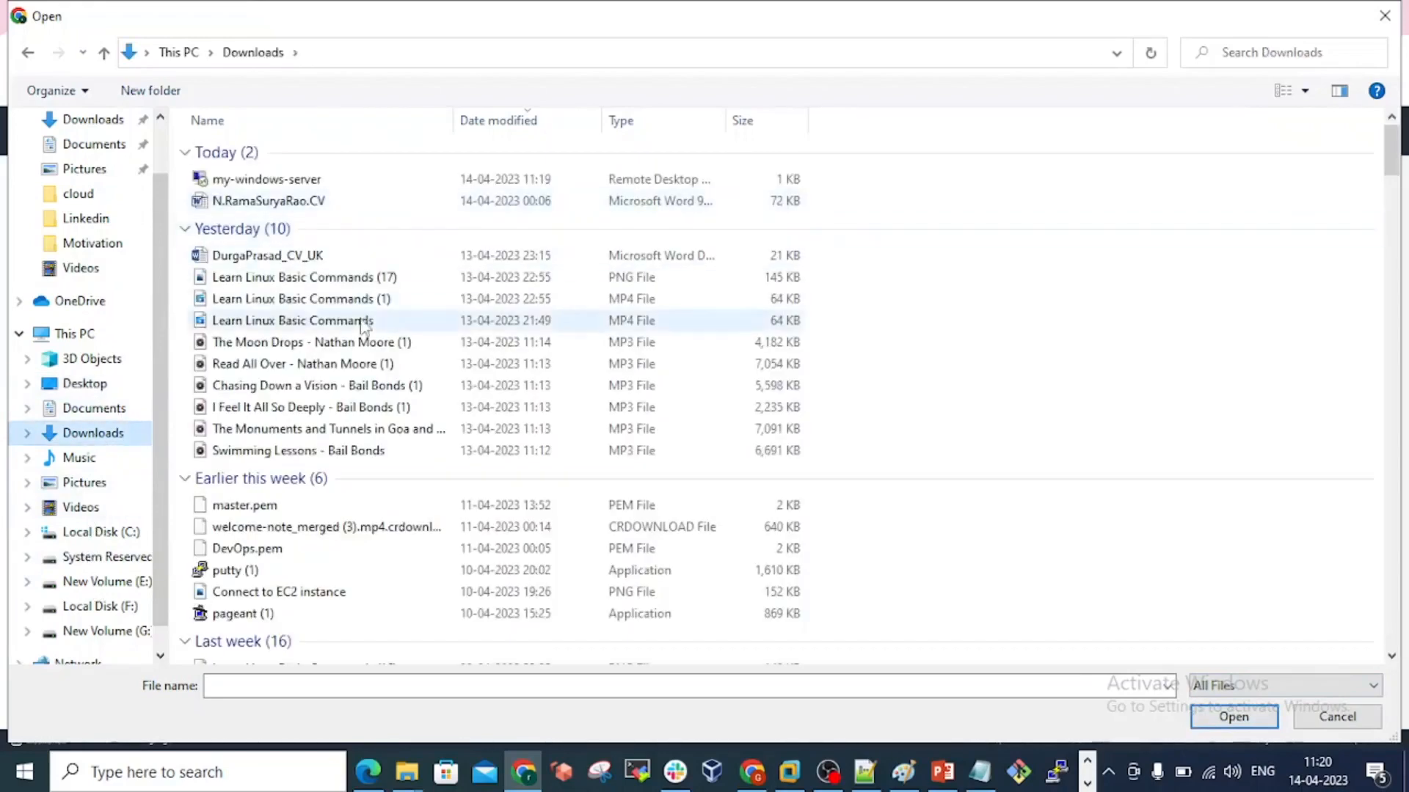
{"action": "scroll", "coordinate": [363, 323], "scroll_direction": "down", "scroll_amount": 1}
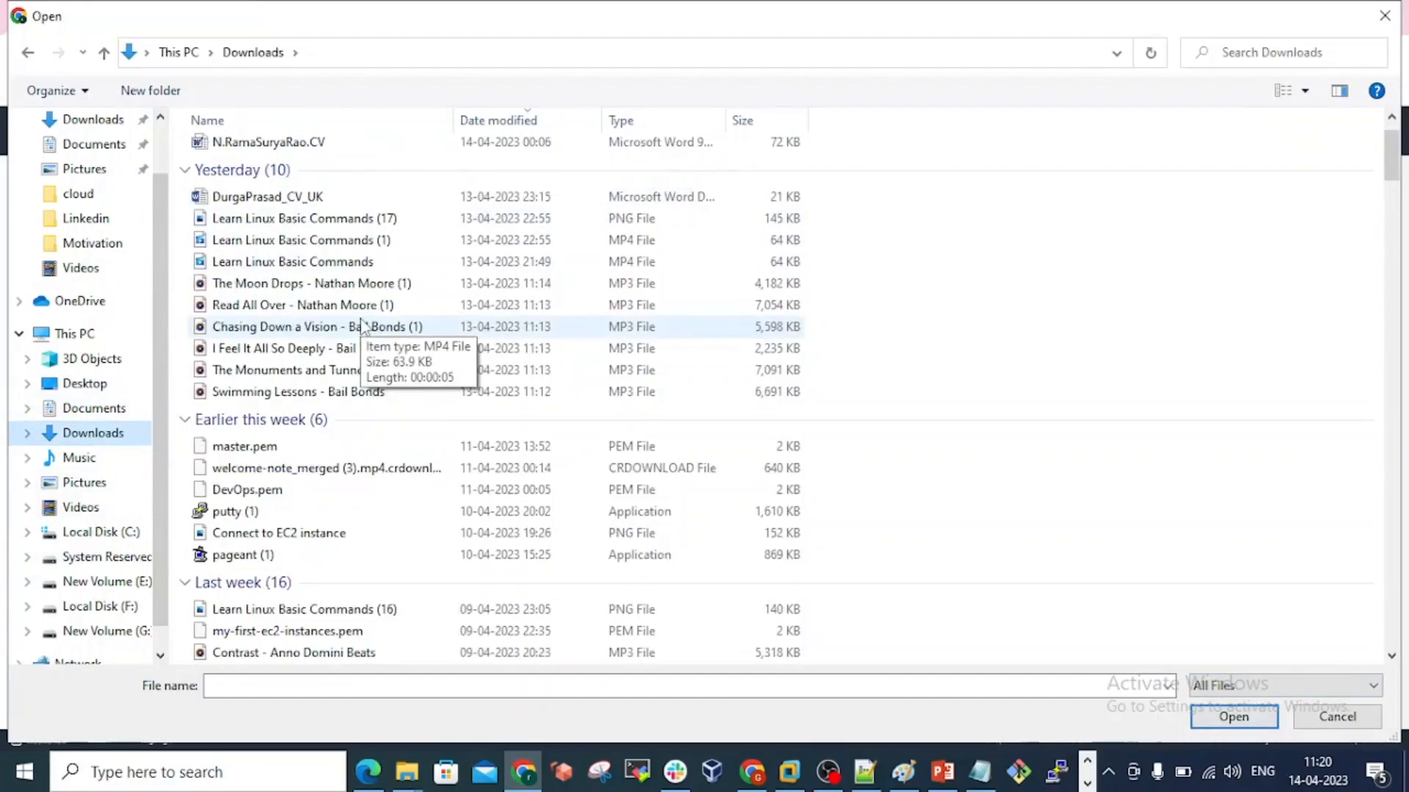
{"action": "left_click", "coordinate": [1218, 688]}
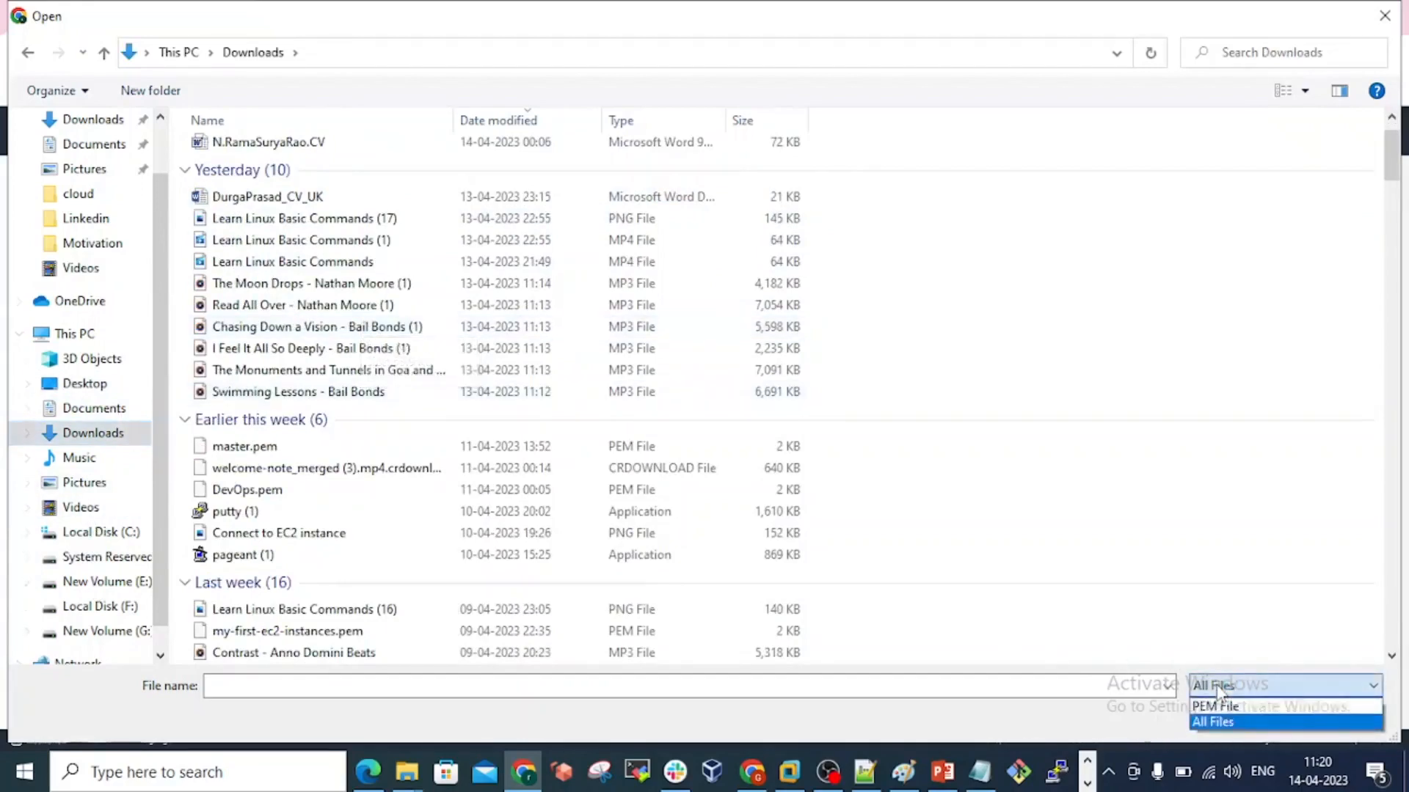
{"action": "left_click", "coordinate": [1216, 706]}
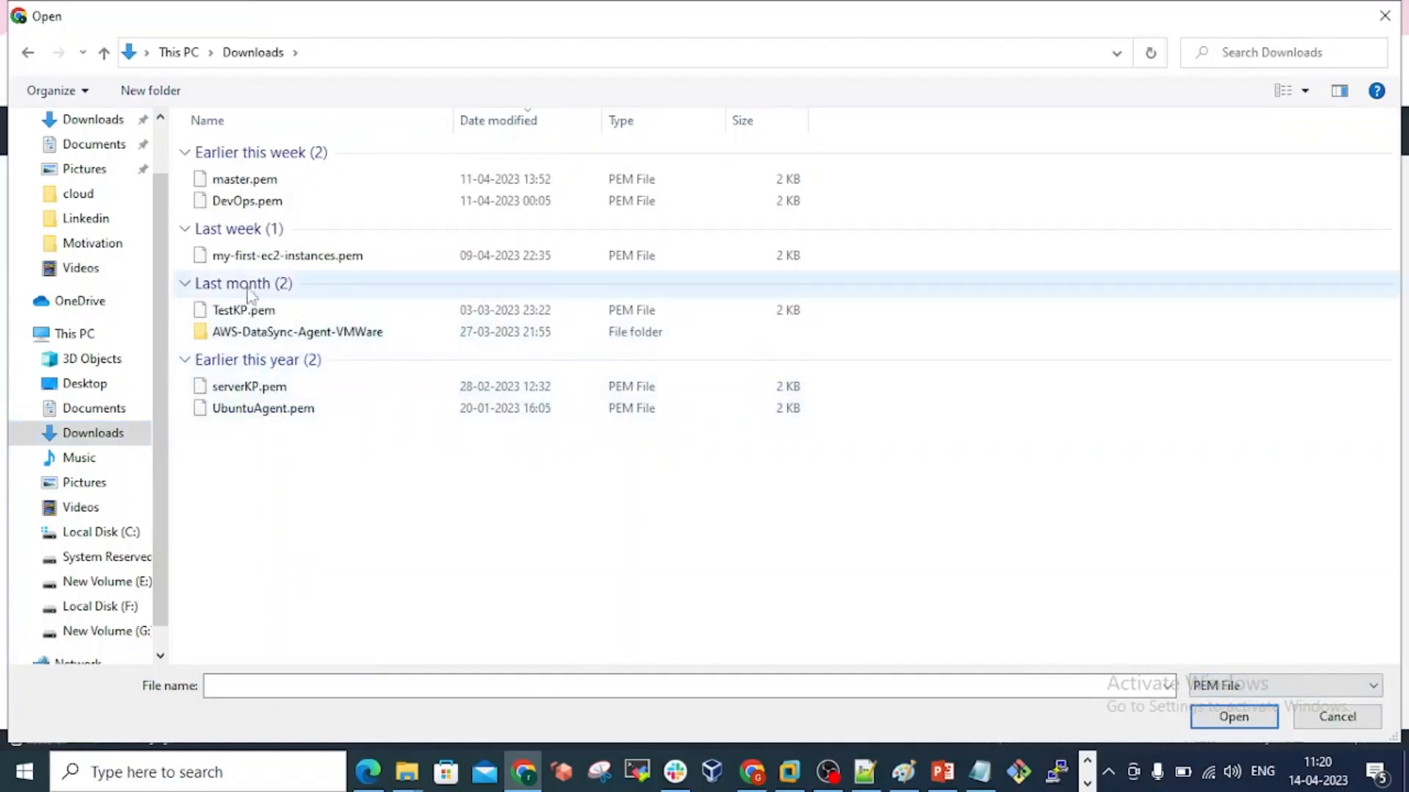
{"action": "double_click", "coordinate": [302, 257]}
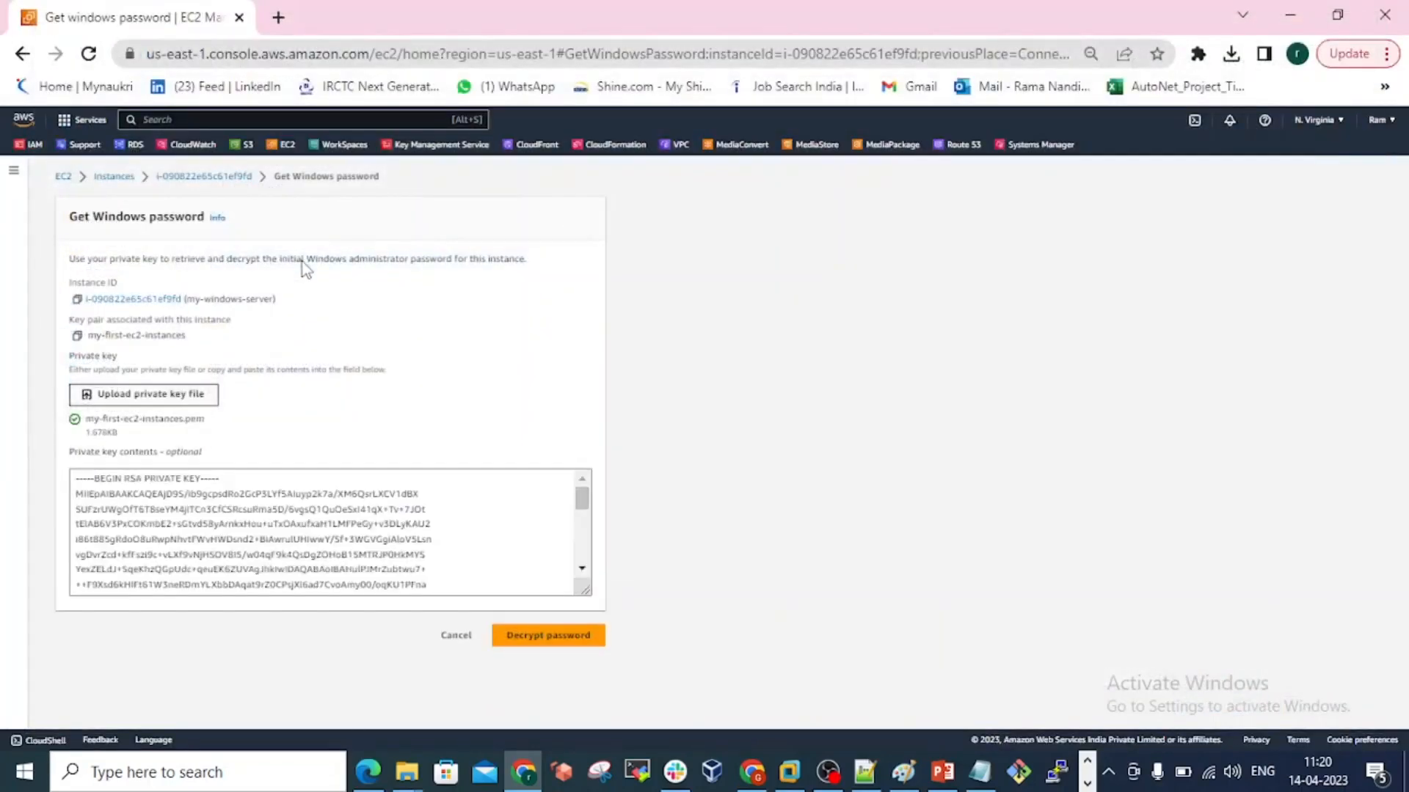
Decrypt the Windows administrator password with the uploaded private key and copy the password.
{"action": "left_click", "coordinate": [570, 649]}
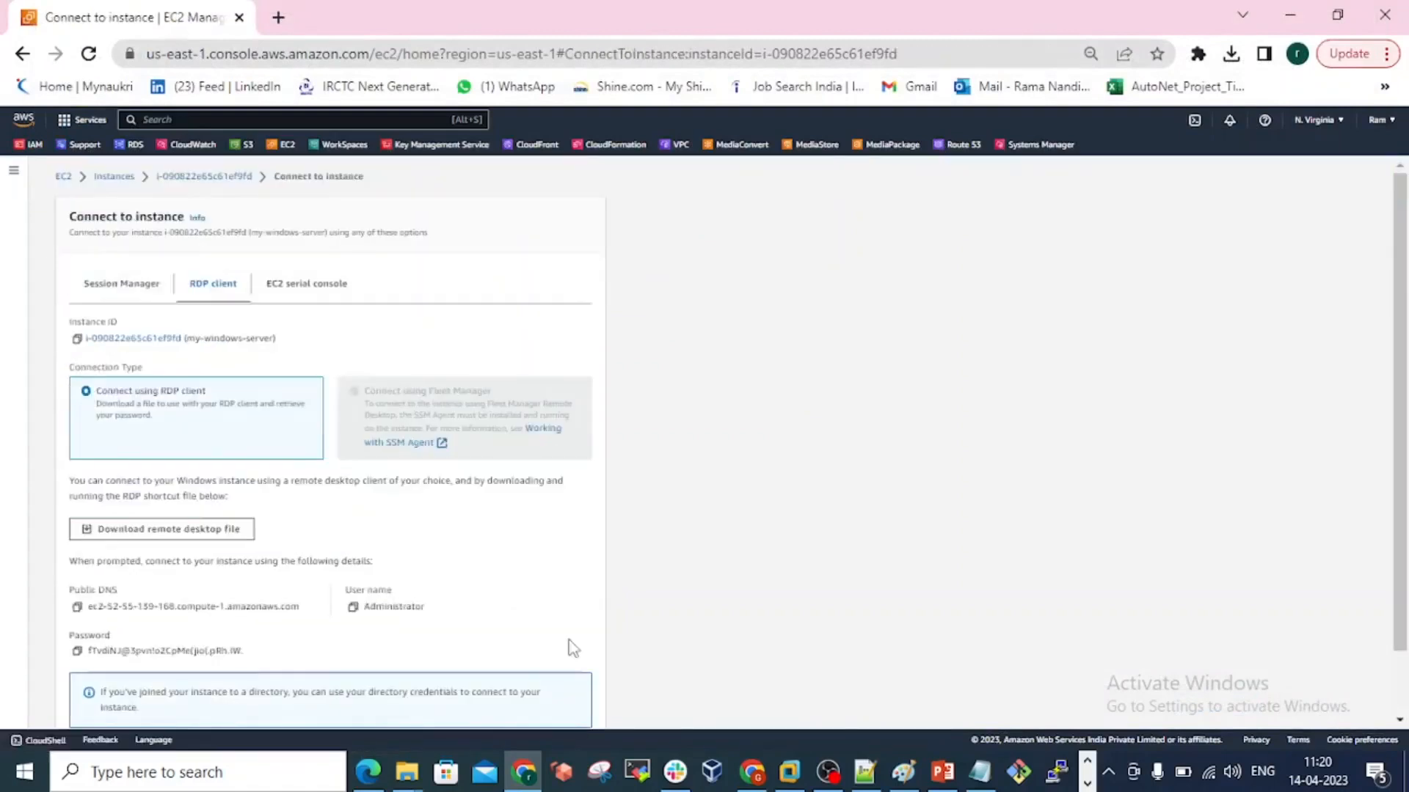
{"action": "scroll", "coordinate": [464, 593], "scroll_direction": "down", "scroll_amount": 1}
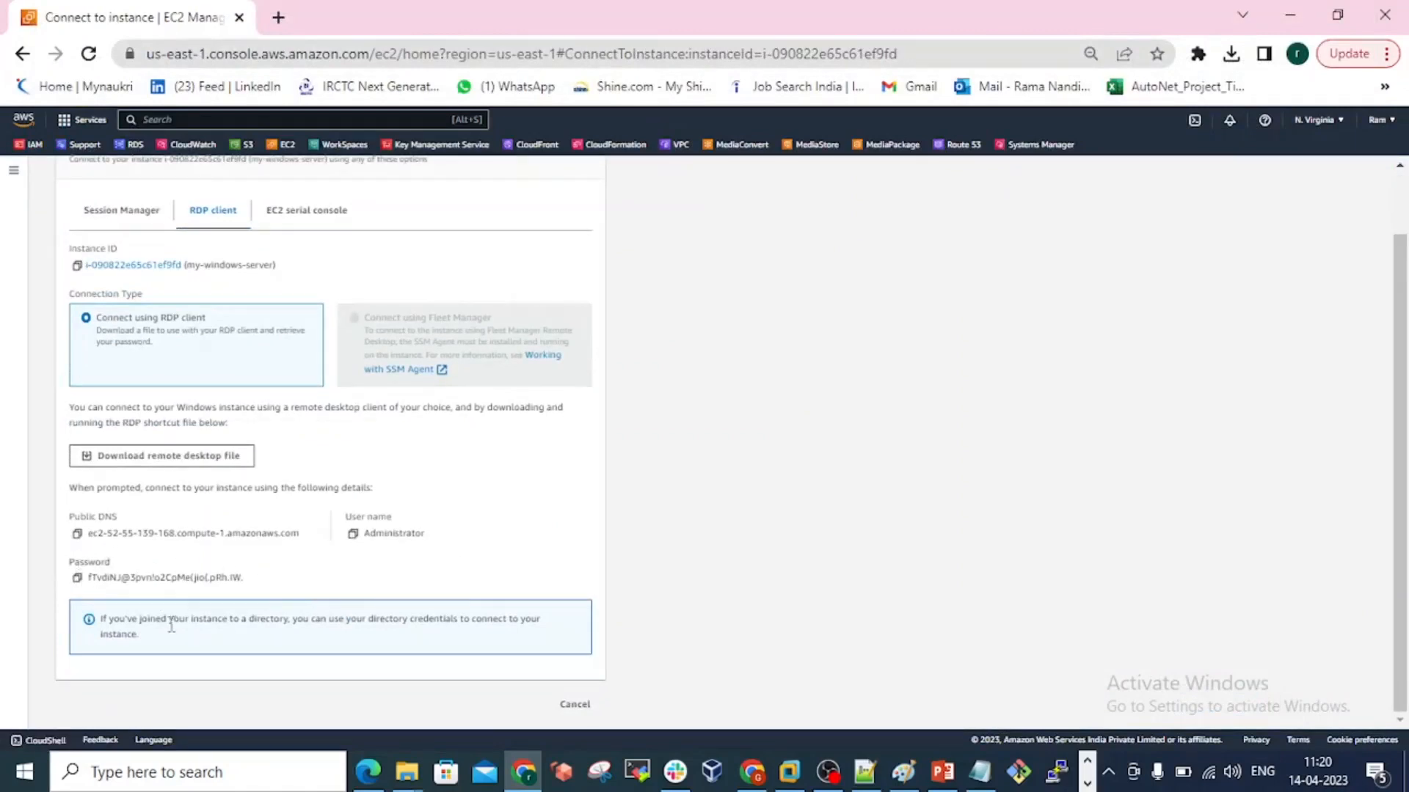
{"action": "left_click", "coordinate": [77, 578]}
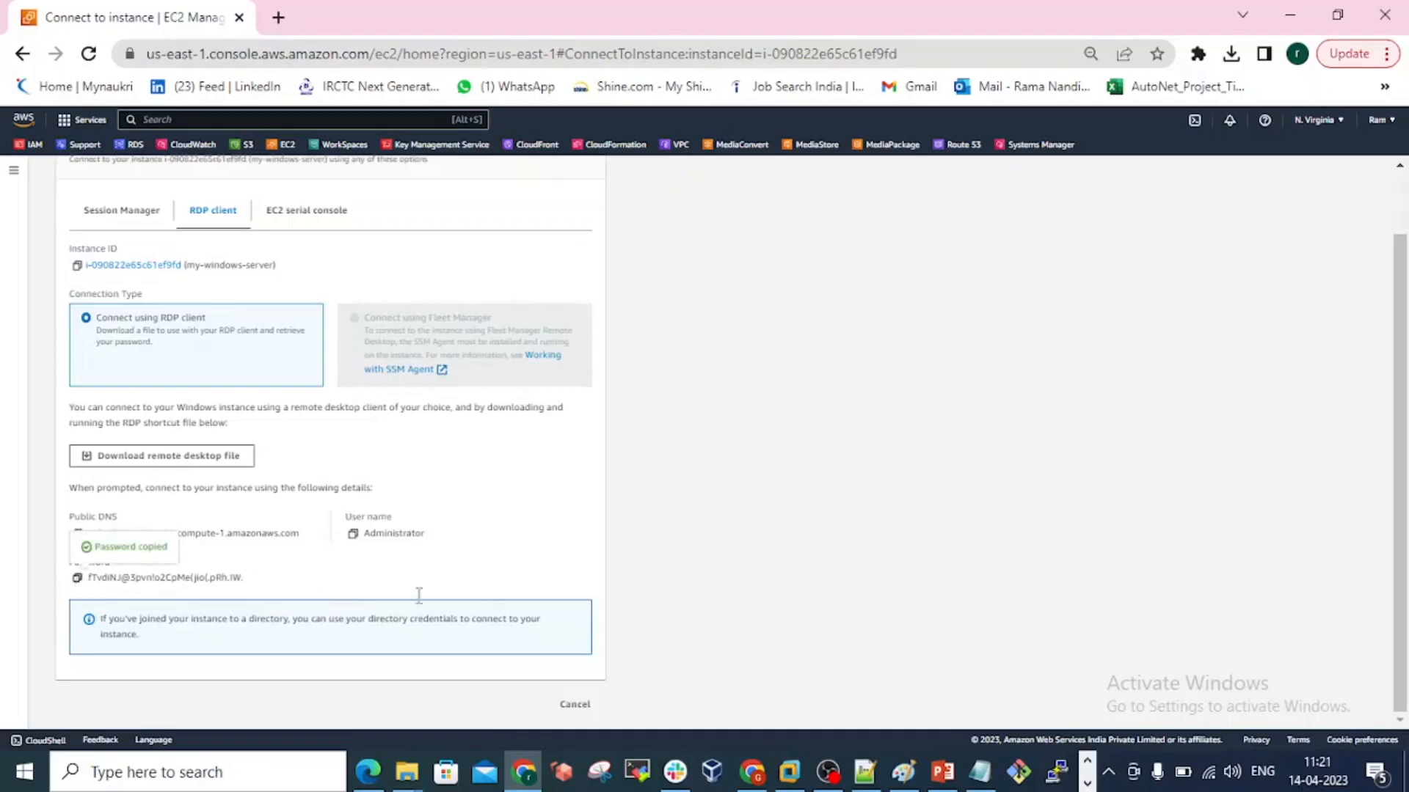
Return to the waiting remote desktop credentials prompt, enter the copied Administrator password and connect despite the untrusted certificate.
{"action": "left_click", "coordinate": [1088, 783]}
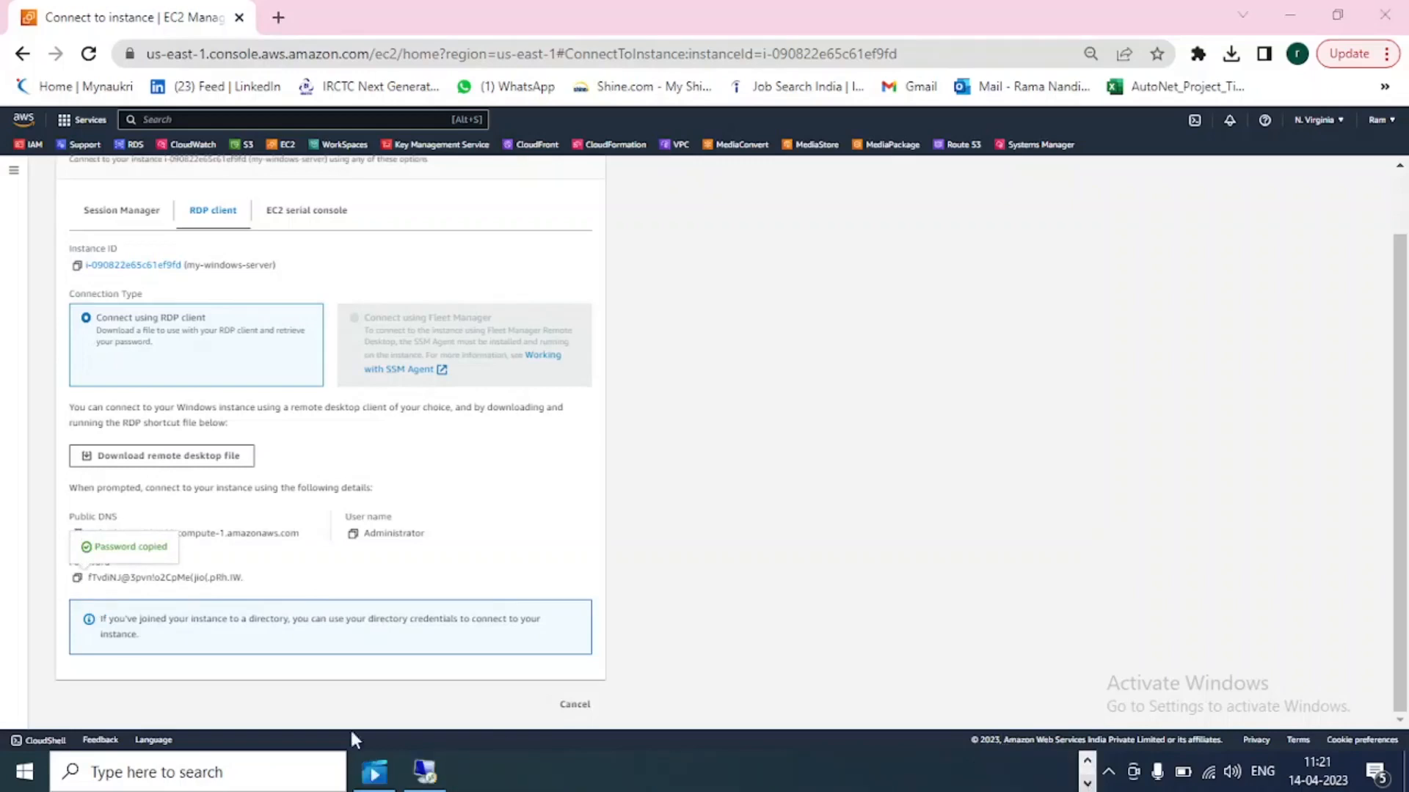
{"action": "left_click", "coordinate": [425, 771]}
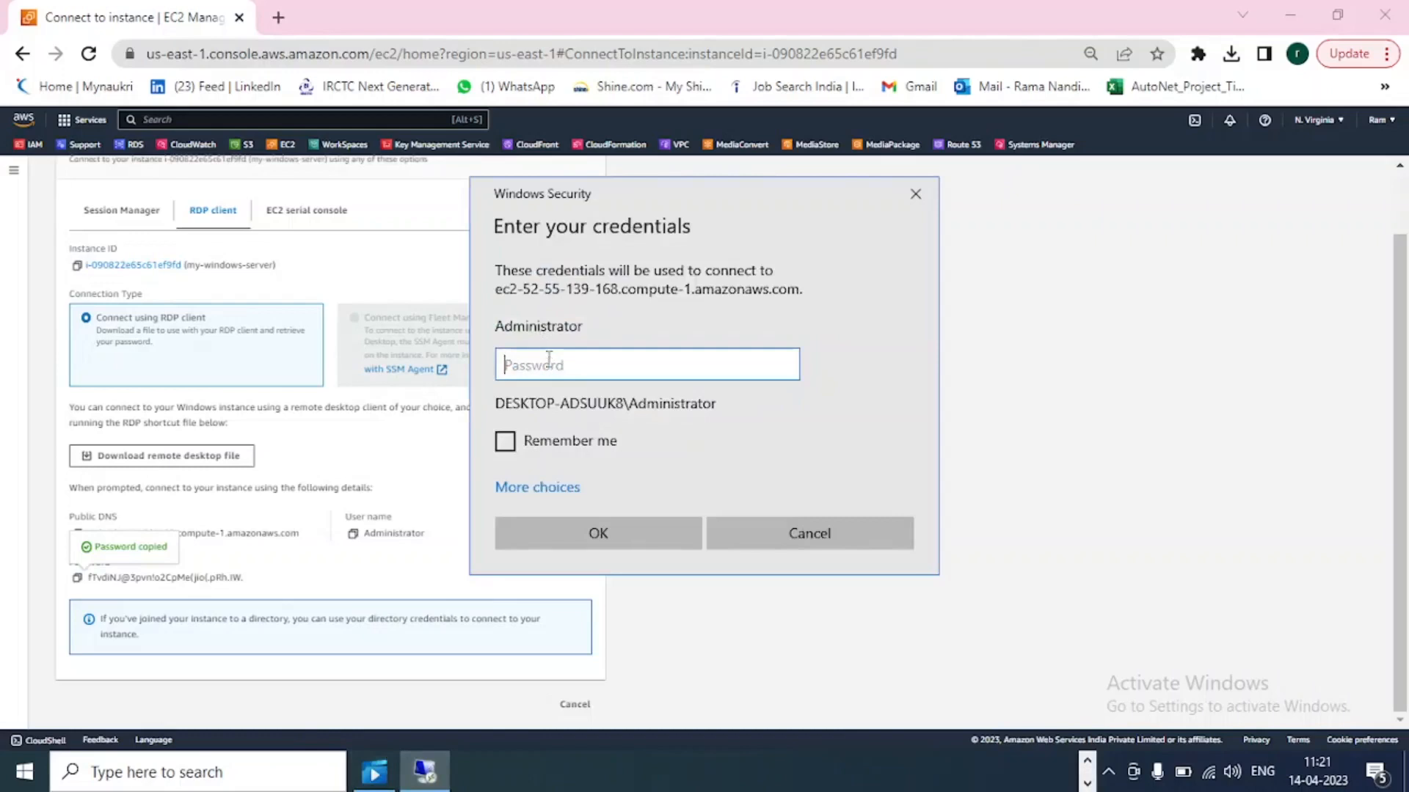
{"action": "key", "text": "ctrl+v"}
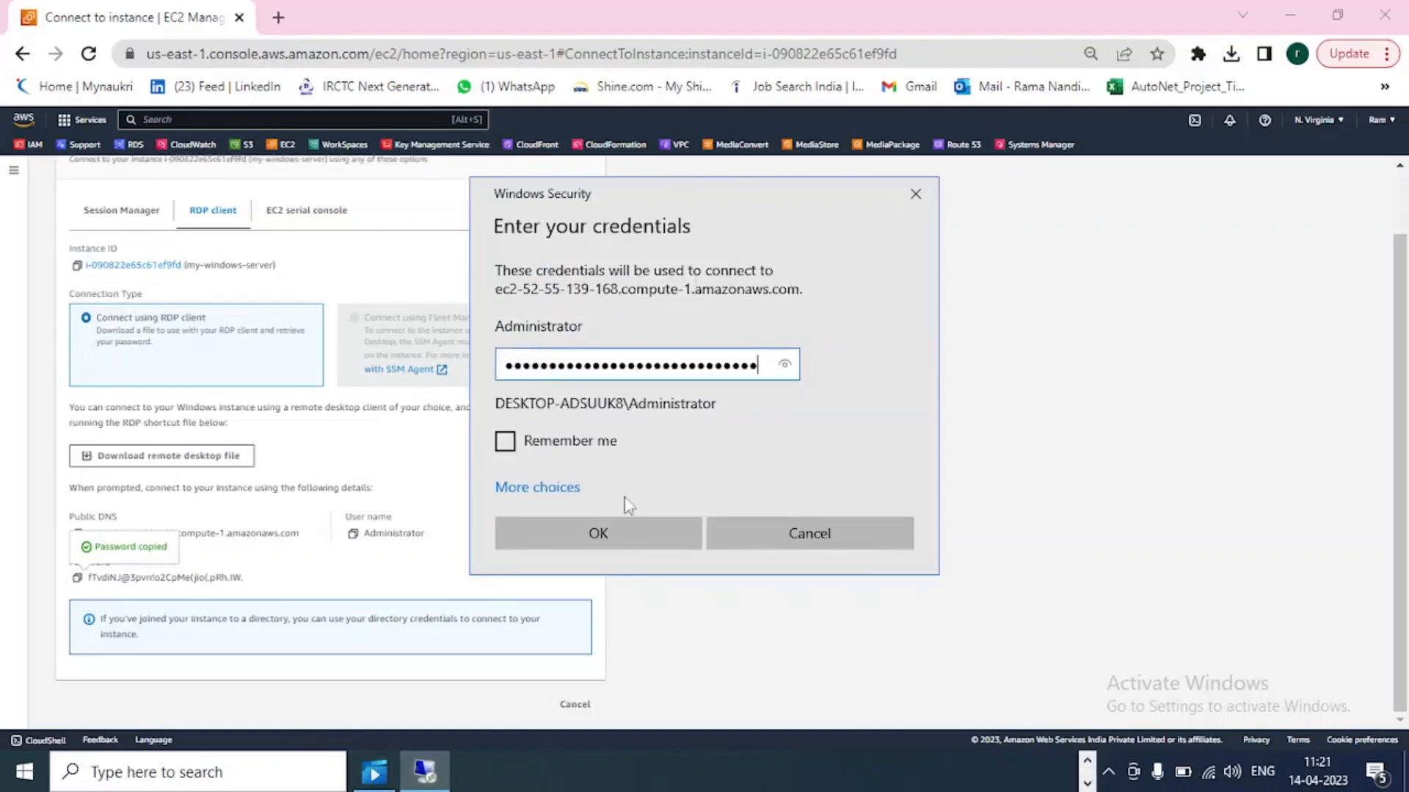
{"action": "left_click", "coordinate": [615, 534]}
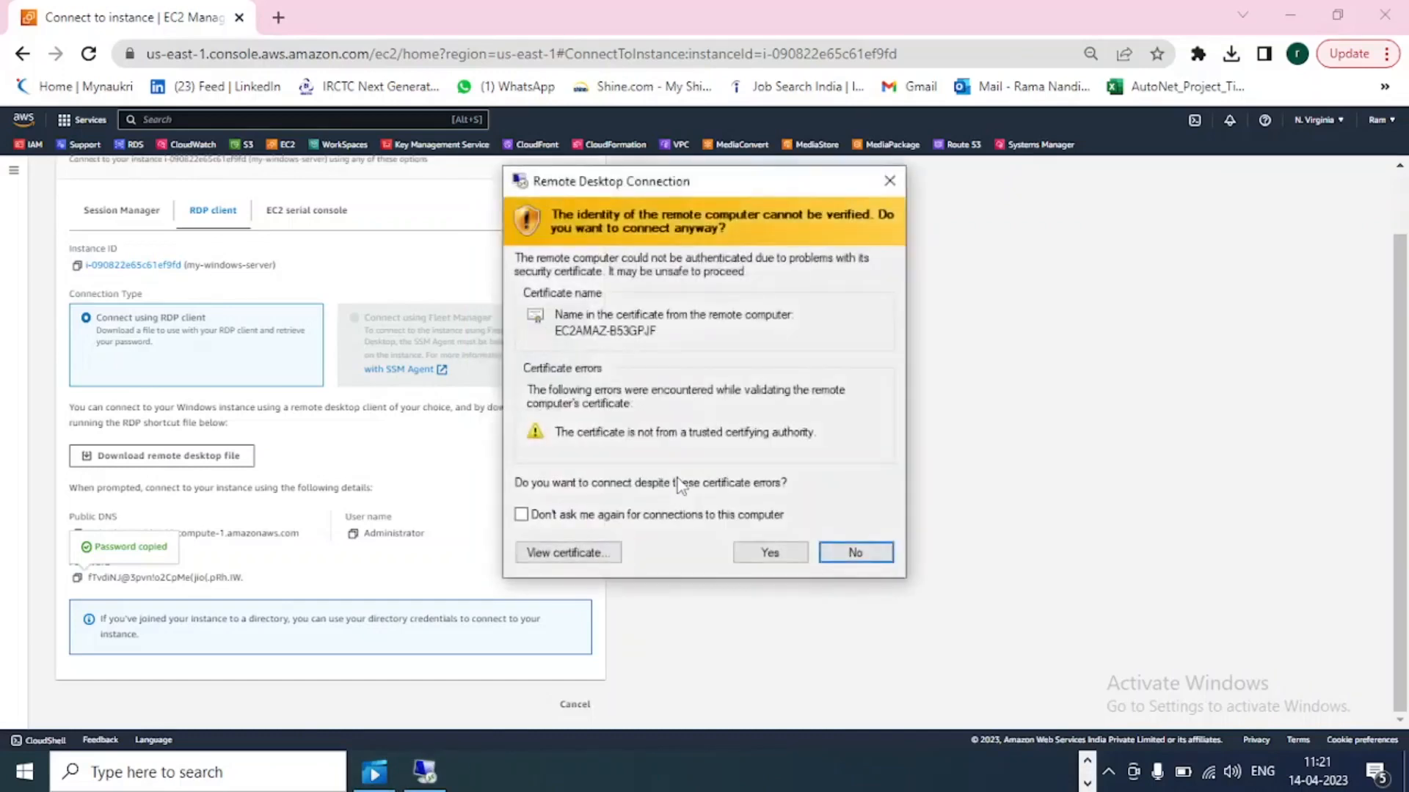
{"action": "left_click", "coordinate": [756, 559]}
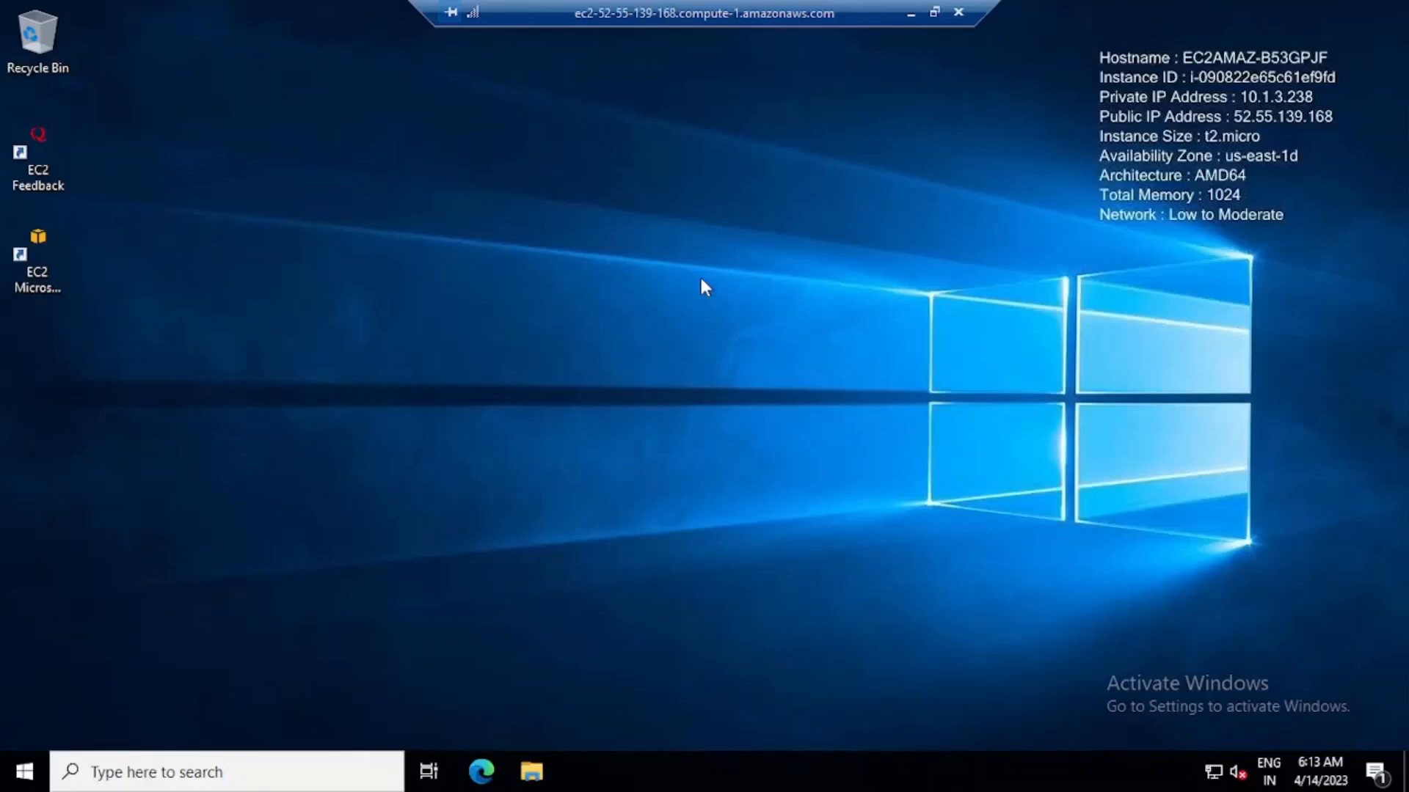
Refresh the remote server's desktop, open Server Manager and dismiss the Windows Admin Center and Azure Arc message.
{"action": "right_click", "coordinate": [599, 193]}
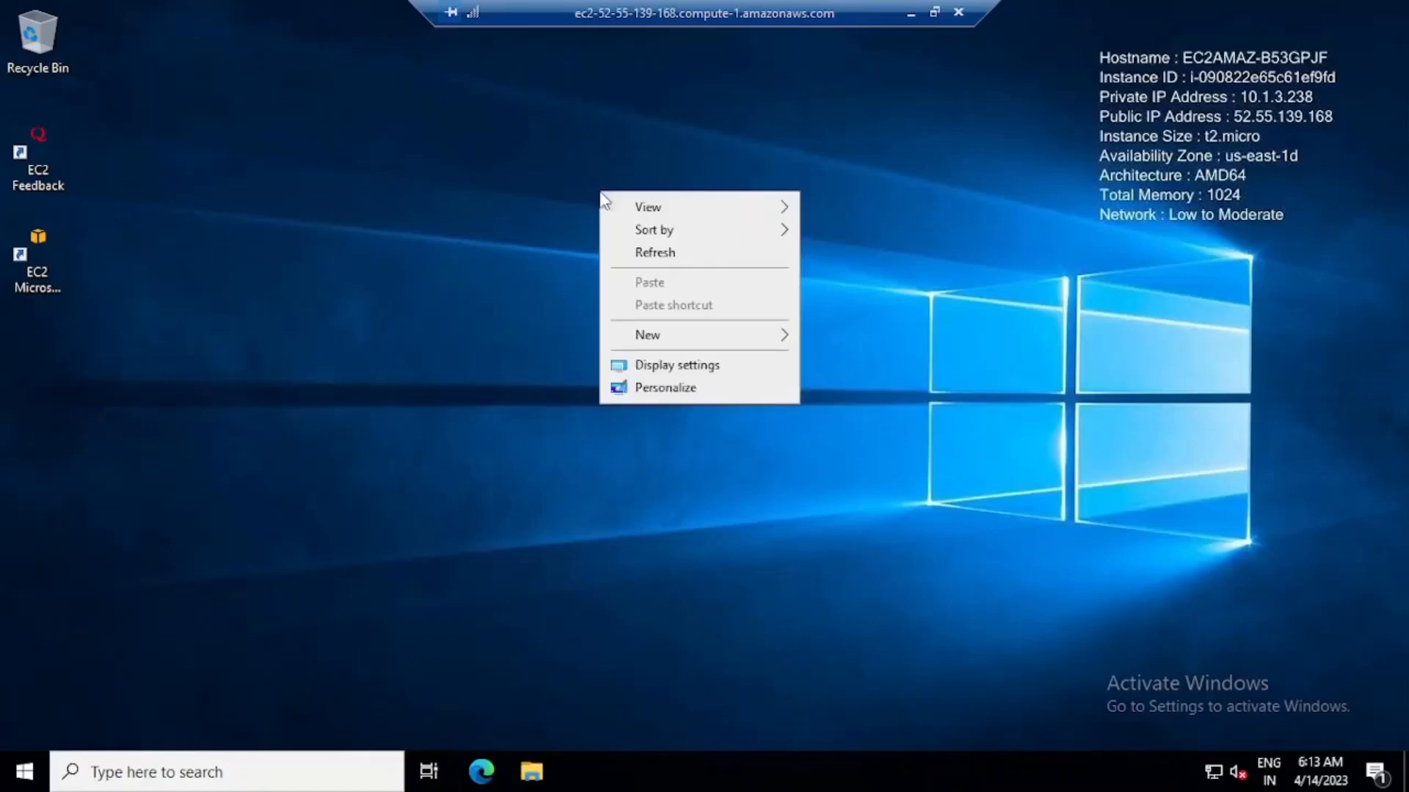
{"action": "left_click", "coordinate": [647, 261]}
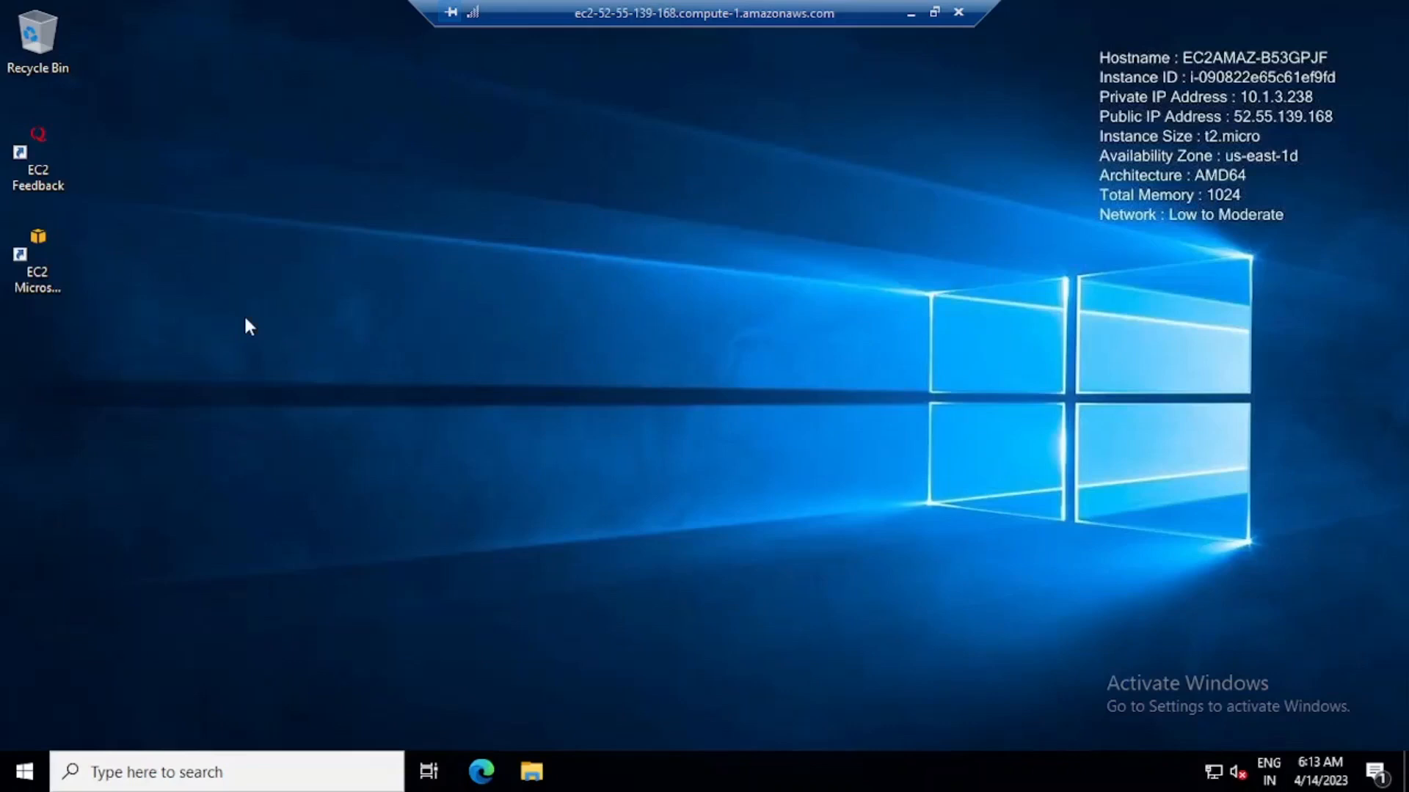
{"action": "left_click", "coordinate": [26, 774]}
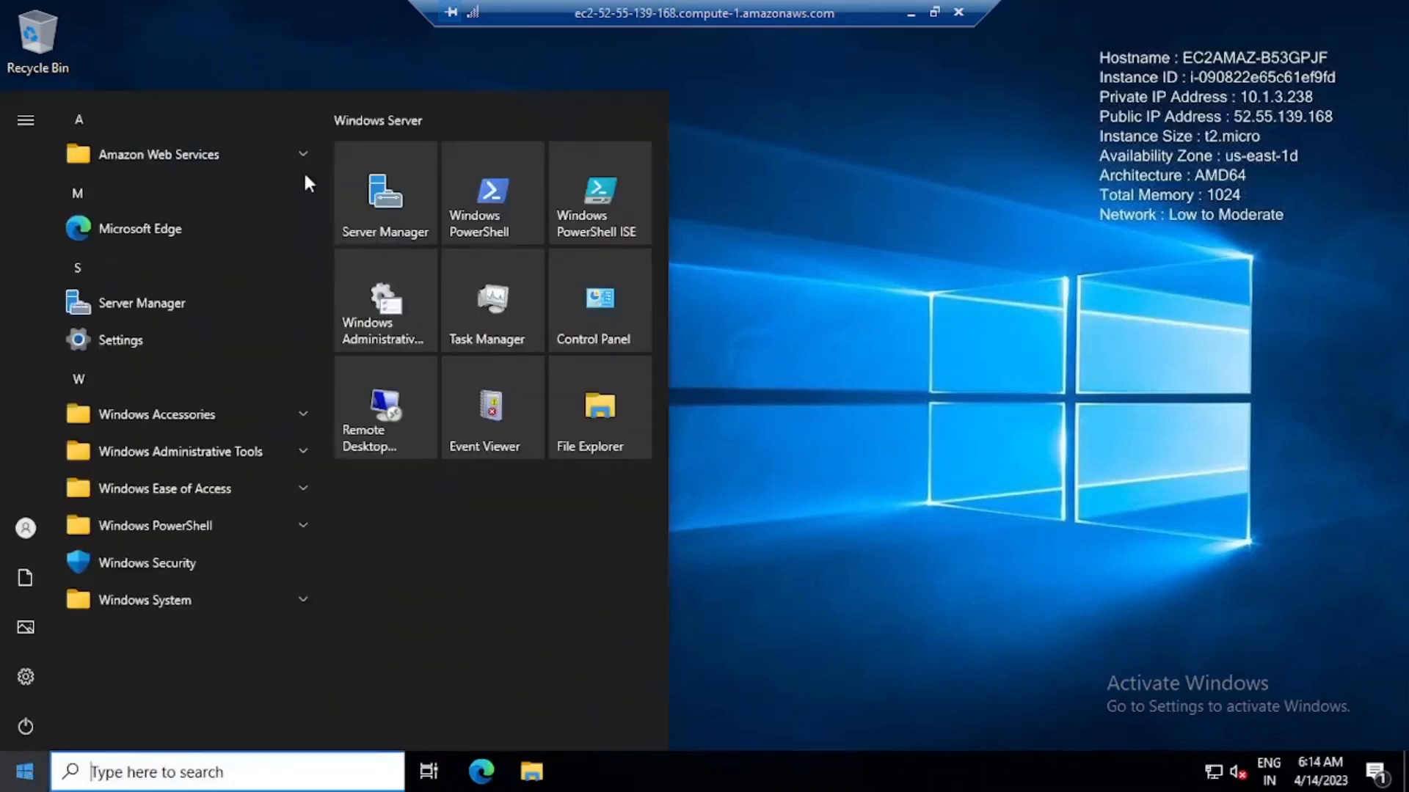
{"action": "left_click", "coordinate": [381, 200]}
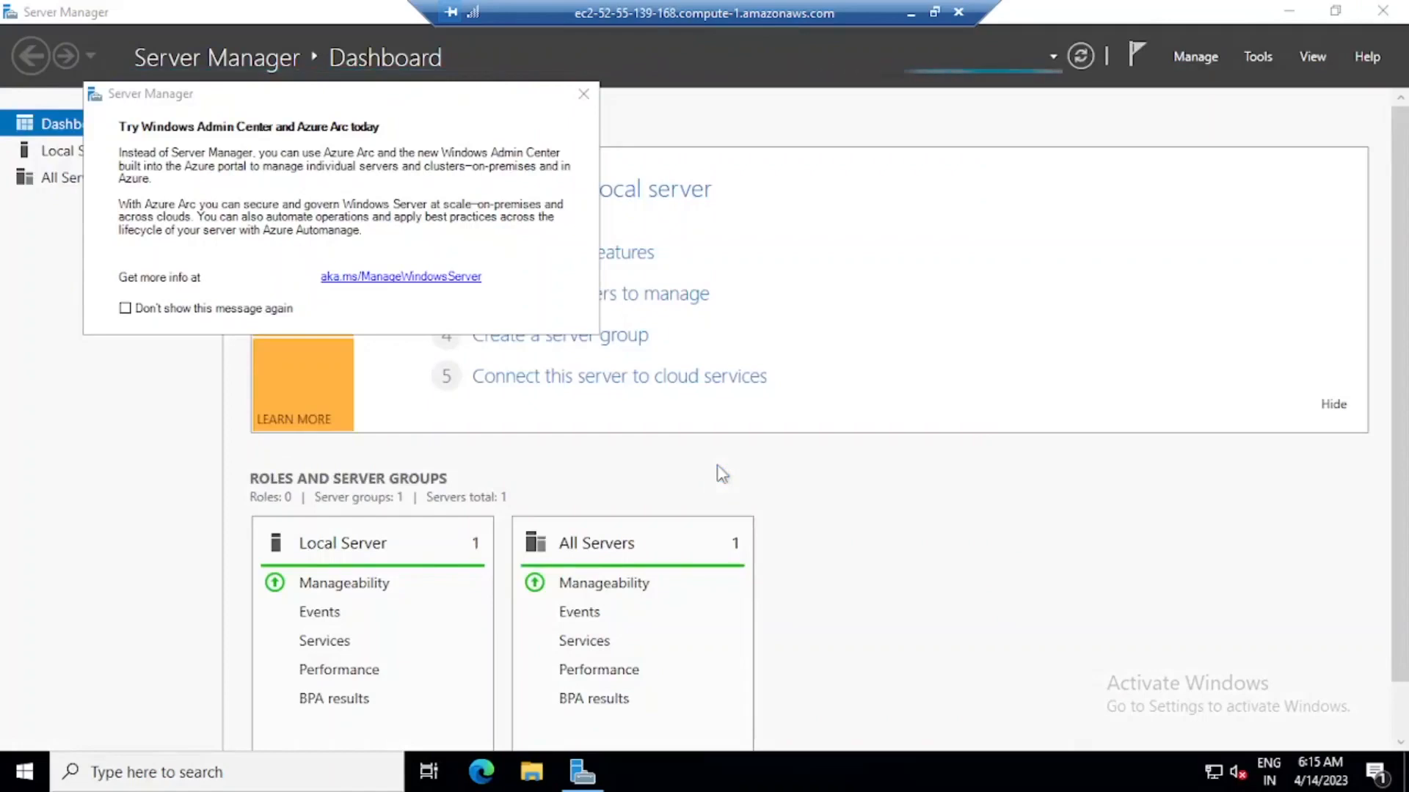
{"action": "left_click", "coordinate": [583, 94]}
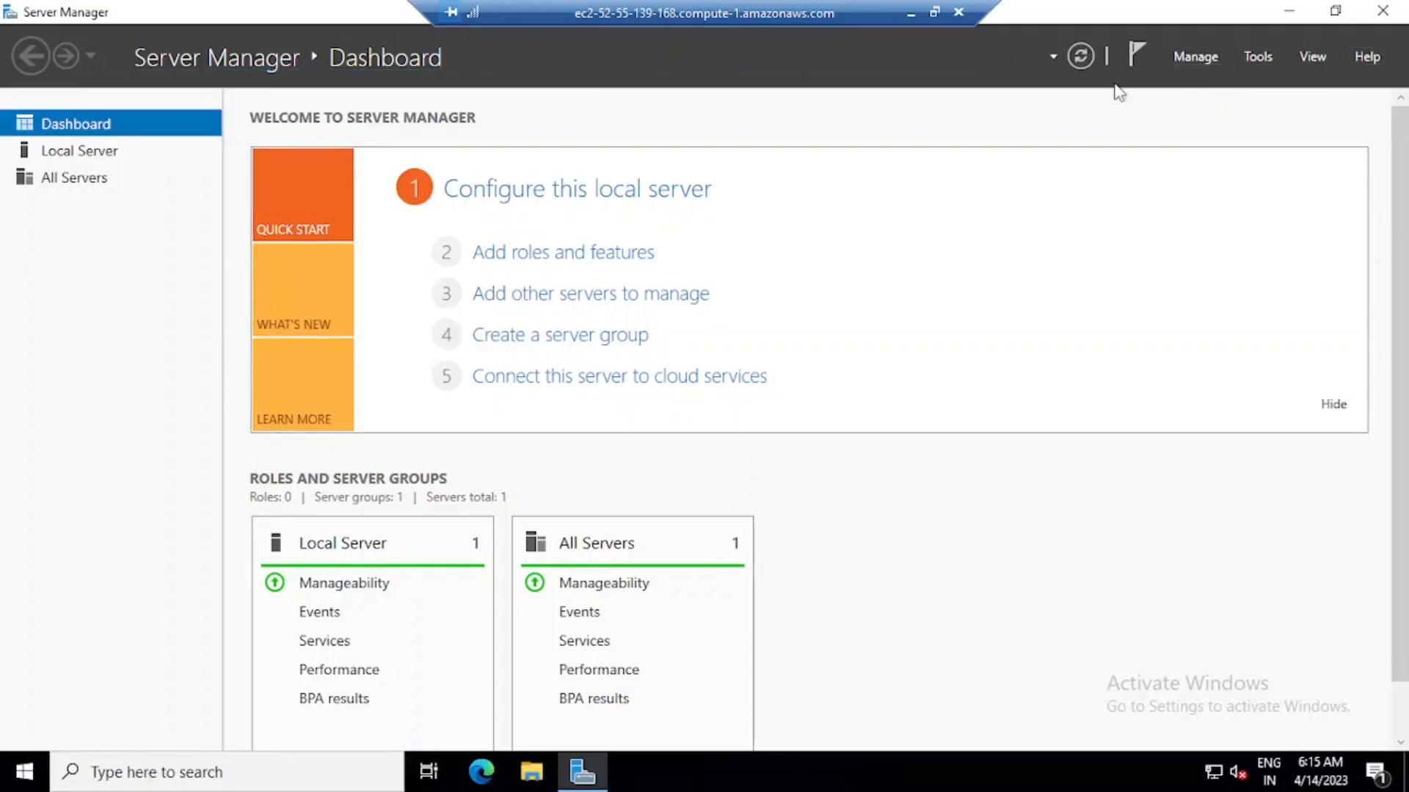
Open Computer Management from Server Manager and display Disk Management under Storage.
{"action": "left_click", "coordinate": [1256, 58]}
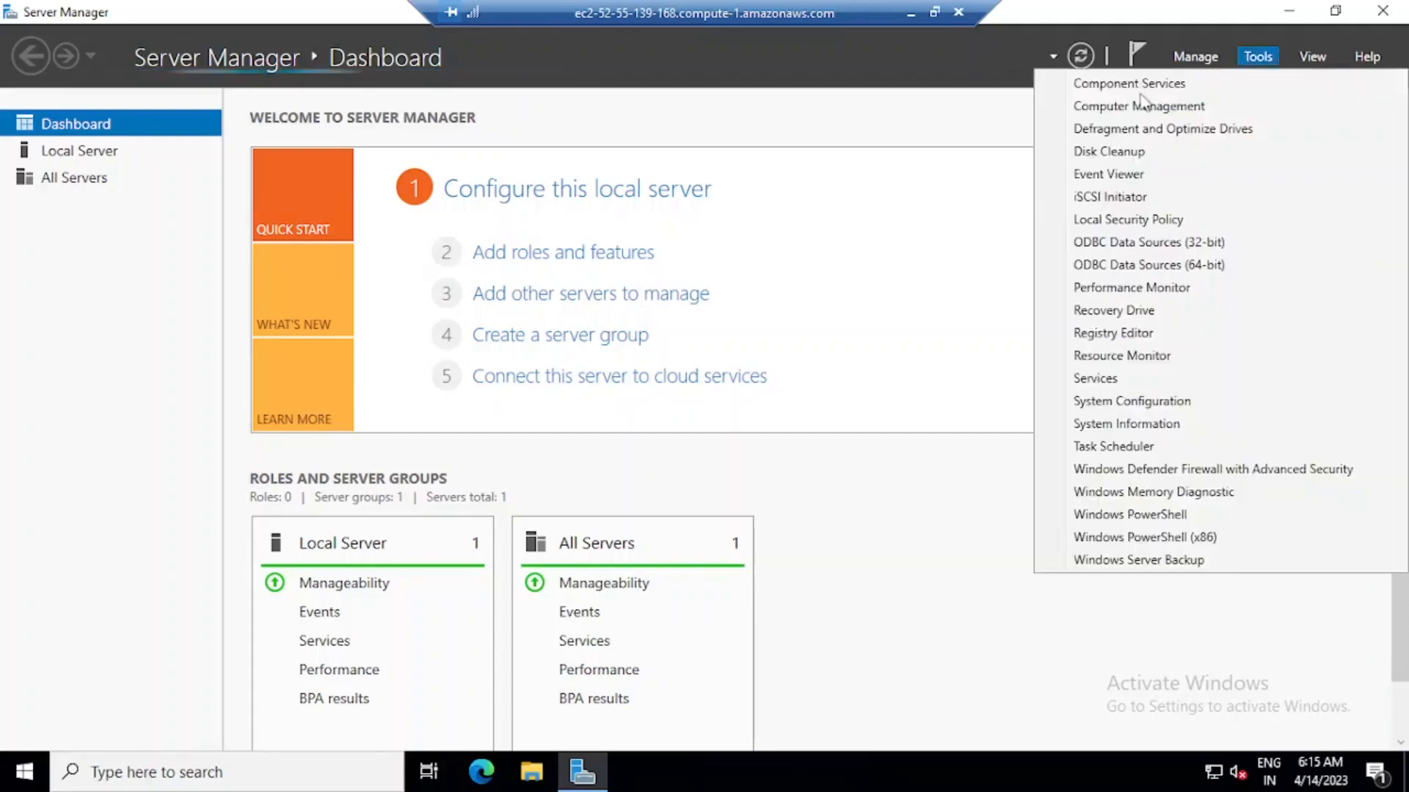
{"action": "left_click", "coordinate": [1143, 95]}
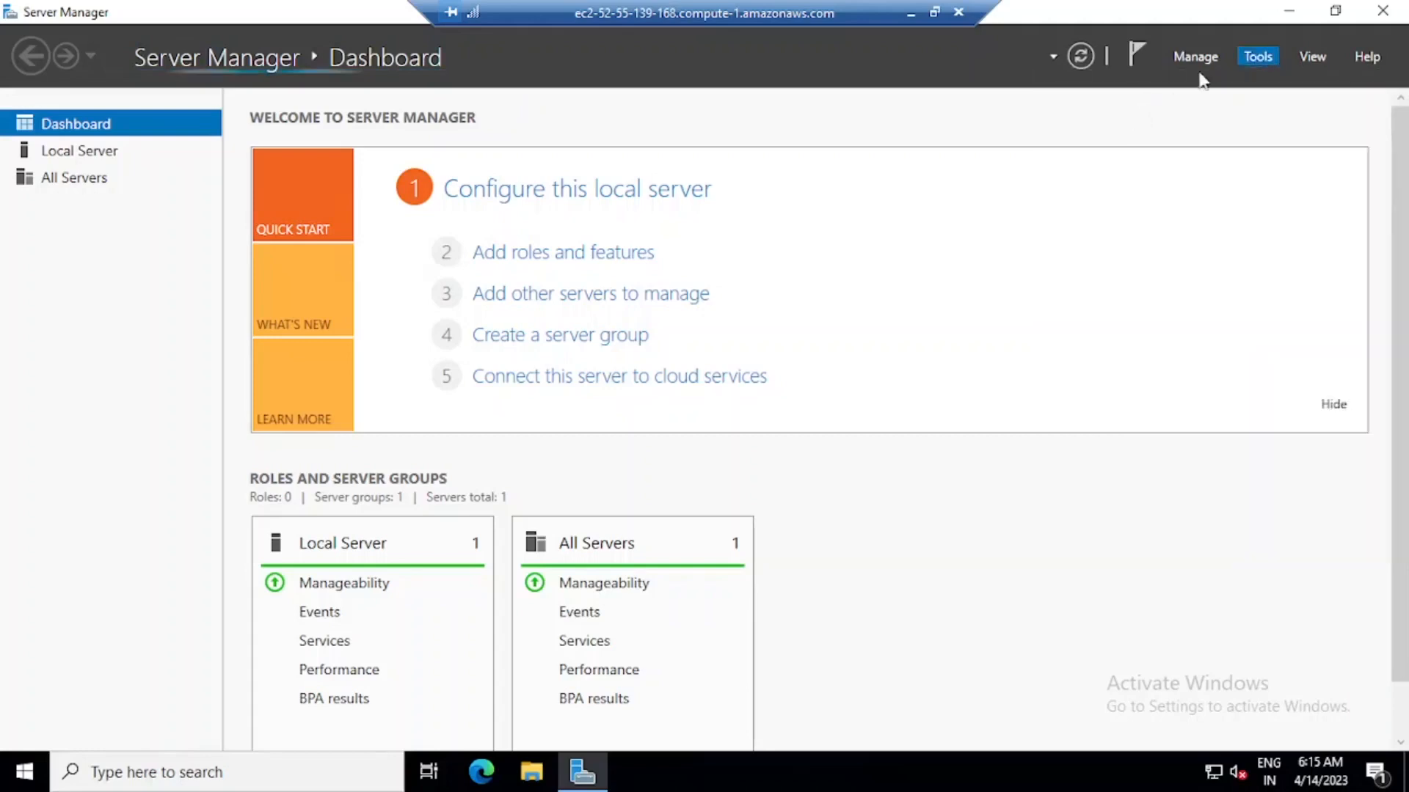
{"action": "left_click", "coordinate": [1253, 55]}
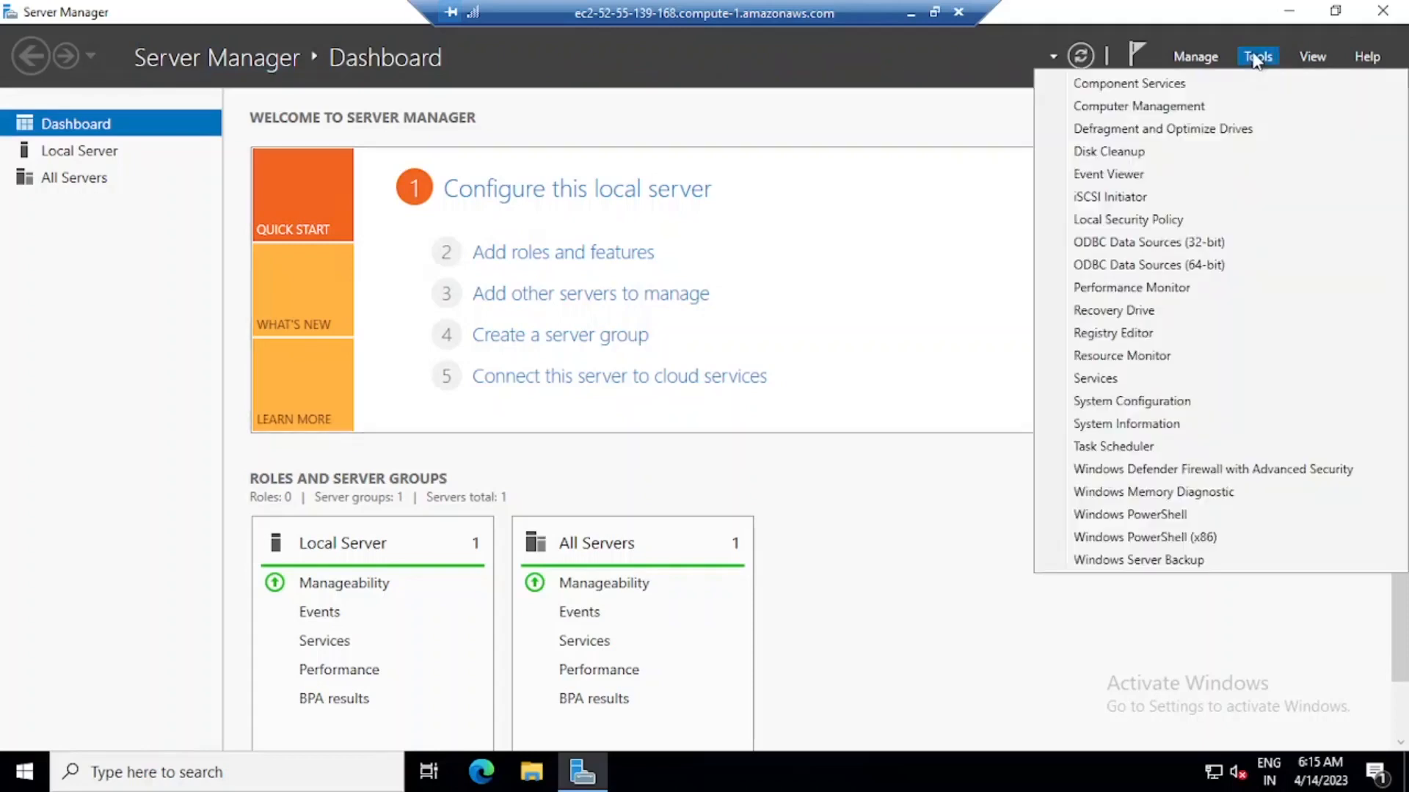
{"action": "left_click", "coordinate": [1110, 110]}
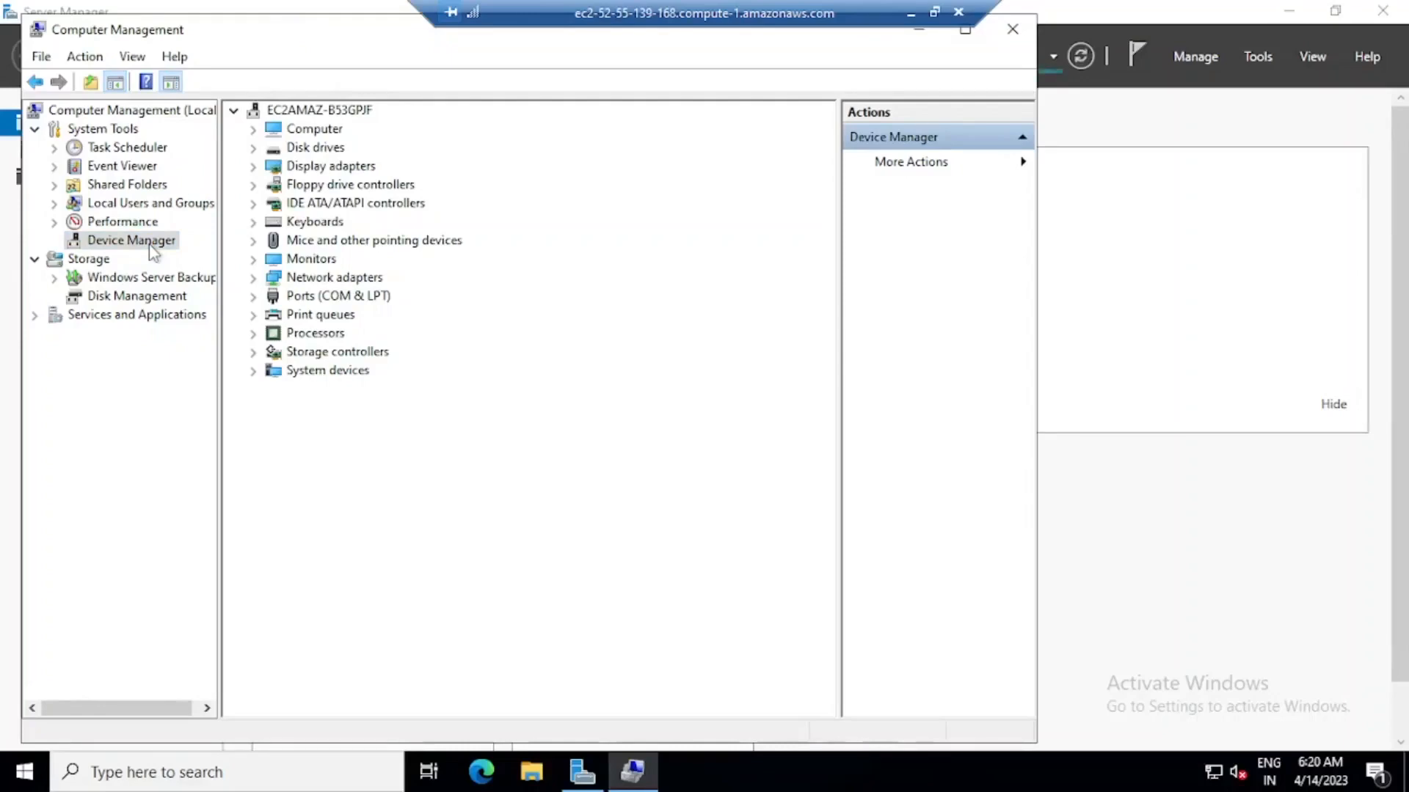
{"action": "left_click", "coordinate": [147, 298]}
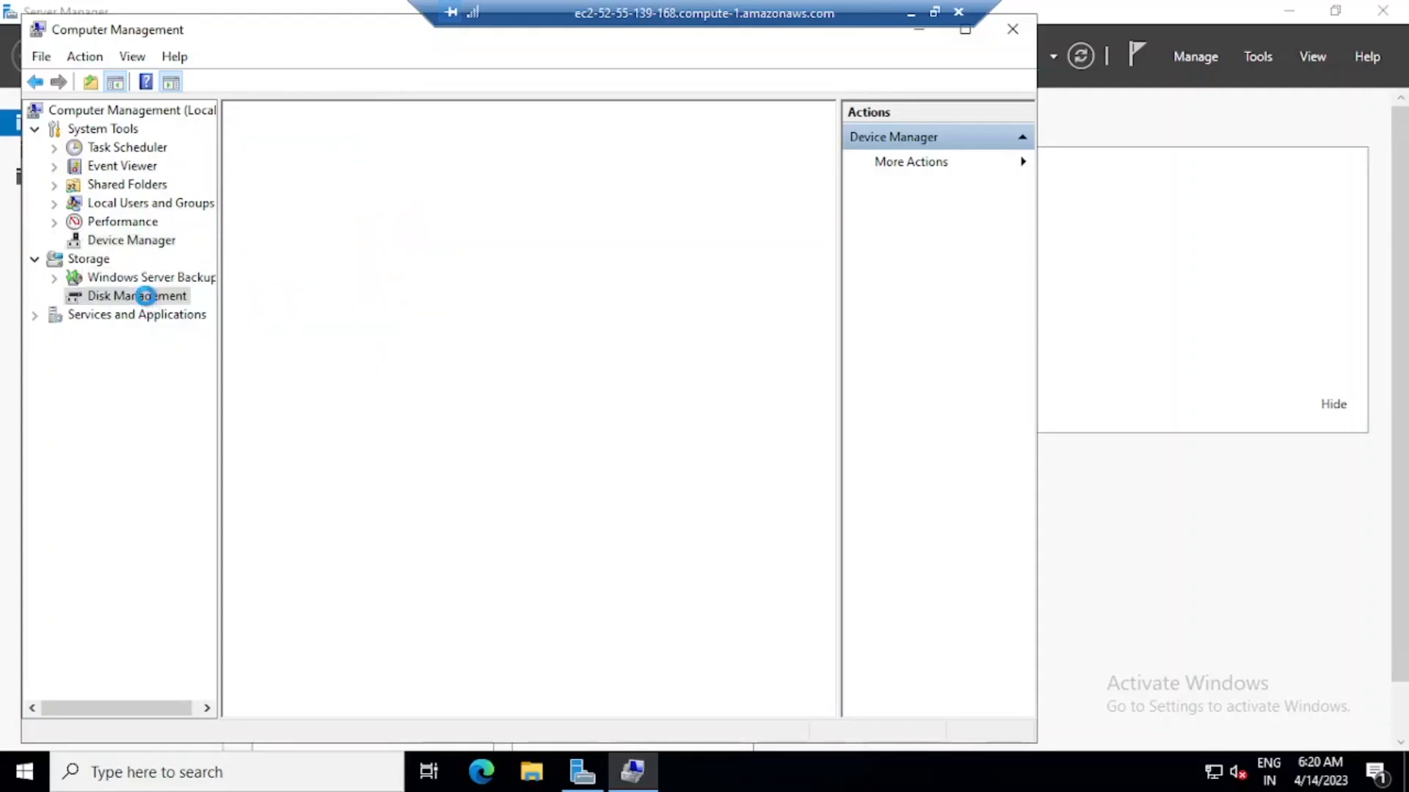